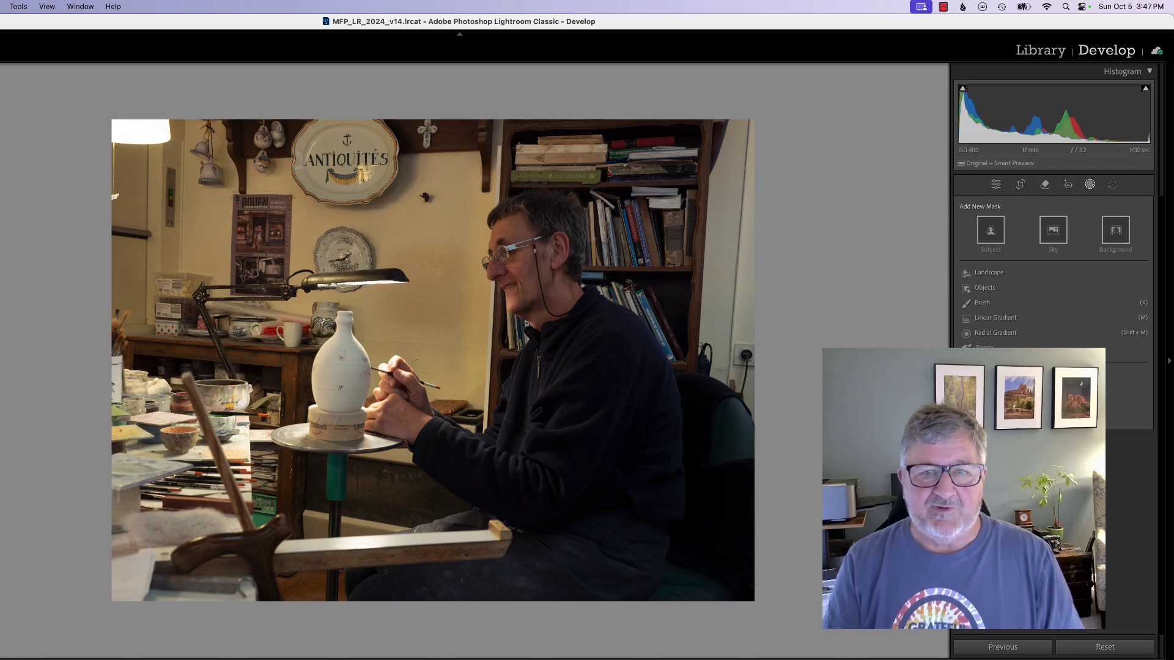
Apply the Adaptive Color profile in the Basic panel
{"action": "left_click", "coordinate": [997, 187]}
{"action": "left_click", "coordinate": [992, 205]}
{"action": "left_click", "coordinate": [1009, 240]}
{"action": "left_click", "coordinate": [1004, 224]}
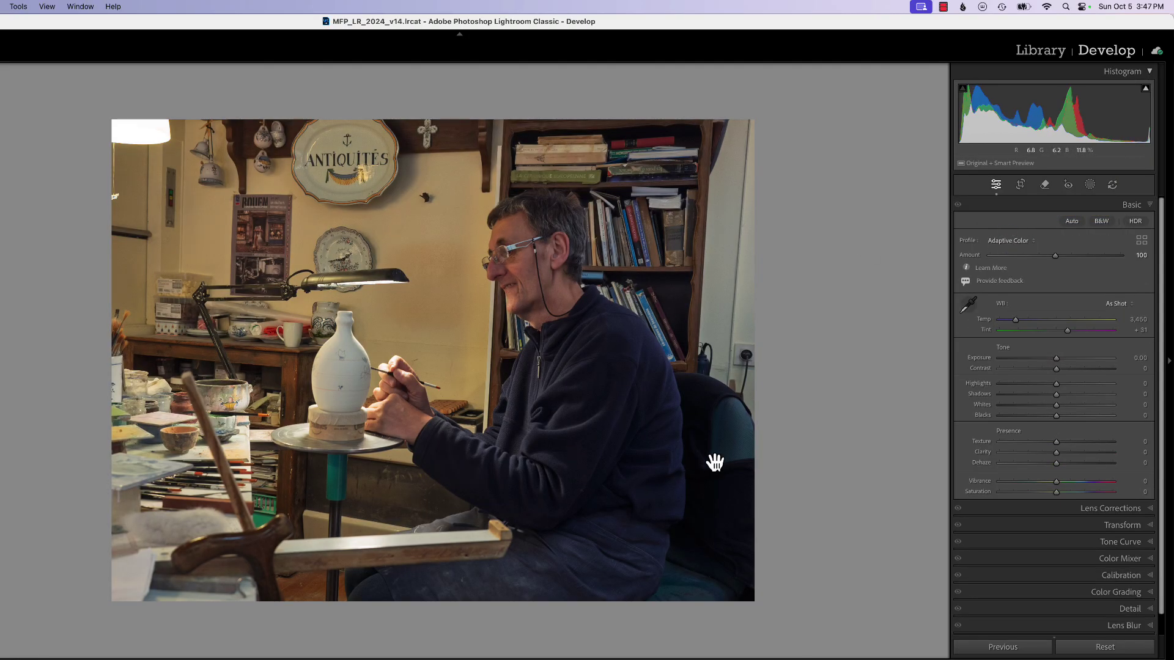
Set exposure +0.20, highlights -21, profile amount 124, darker blacks, clarity -19, and temperature 3,384
{"action": "left_click_drag", "start_coordinate": [1055, 360], "coordinate": [1059, 360]}
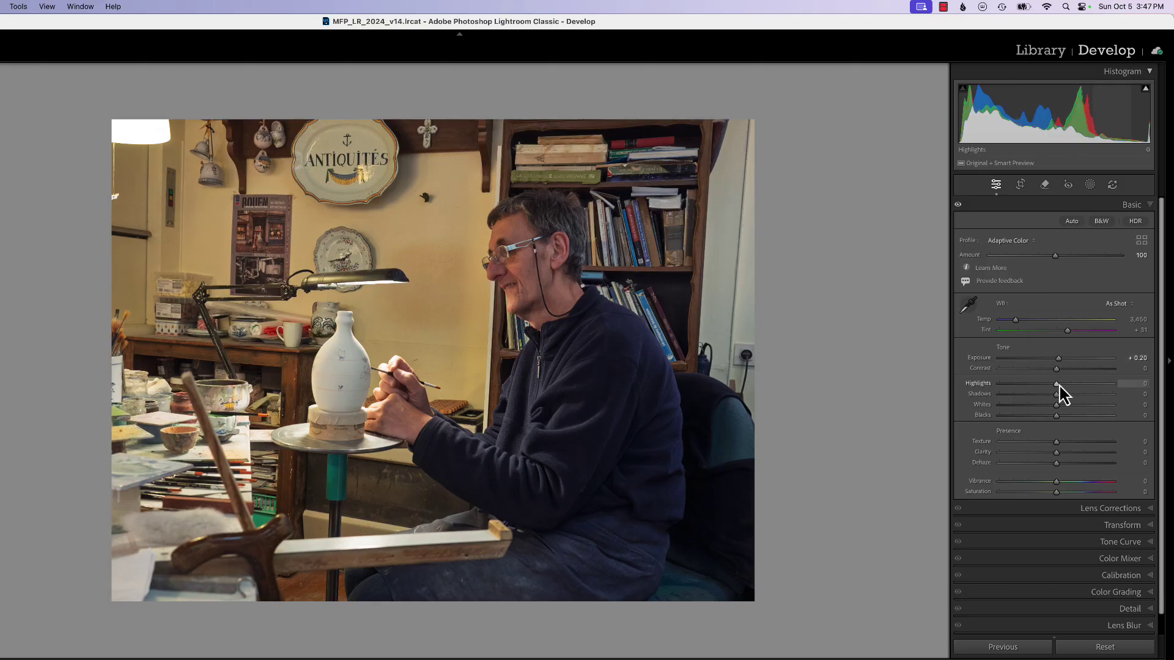
{"action": "mouse_move", "coordinate": [1056, 385]}
{"action": "left_mouse_down"}
{"action": "mouse_move", "coordinate": [1044, 396]}
{"action": "mouse_move", "coordinate": [1069, 395]}
{"action": "left_mouse_up"}
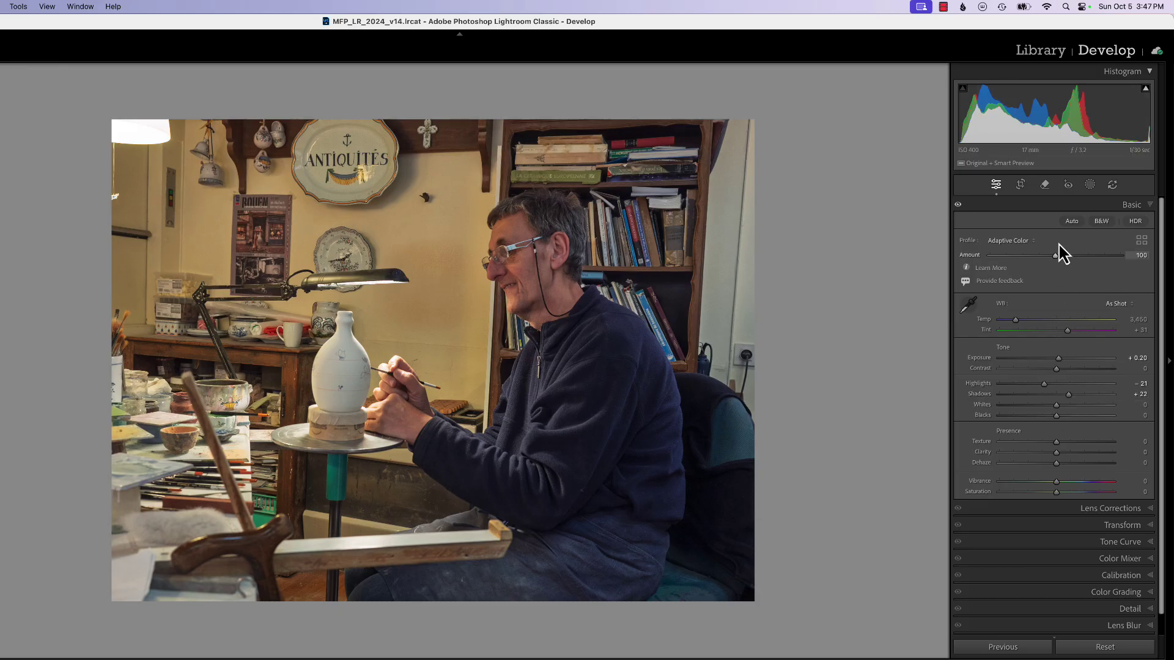
{"action": "left_click_drag", "start_coordinate": [1056, 257], "coordinate": [1072, 257]}
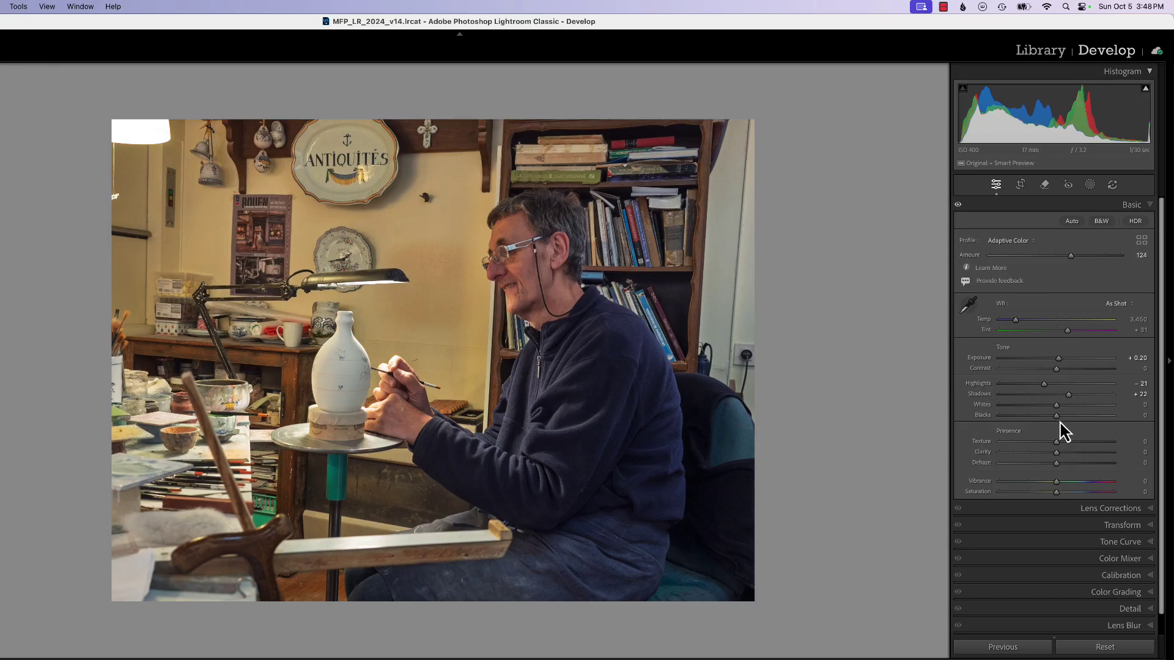
{"action": "left_click_drag", "start_coordinate": [1057, 417], "coordinate": [1060, 406]}
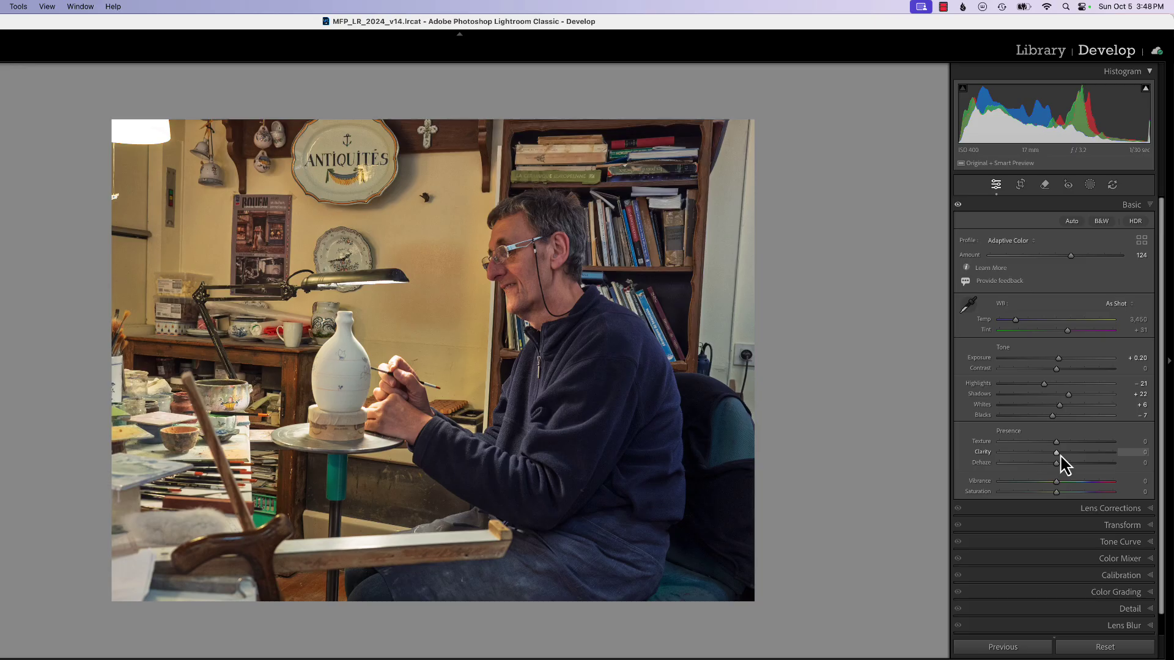
{"action": "left_click_drag", "start_coordinate": [1057, 453], "coordinate": [1046, 457]}
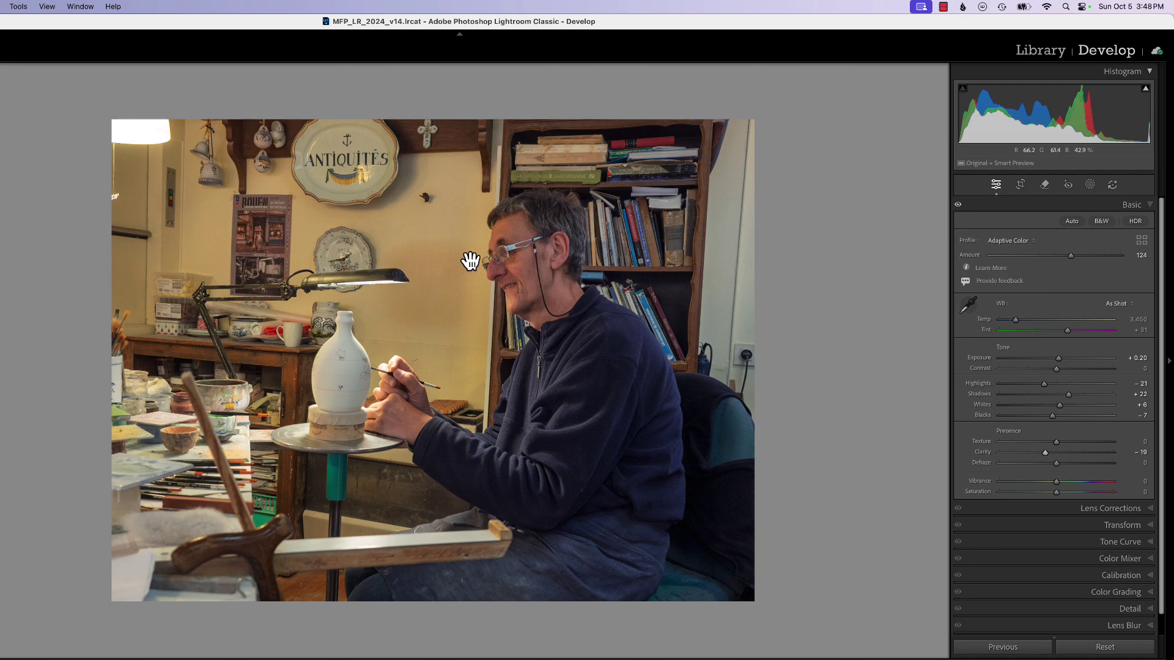
{"action": "left_click_drag", "start_coordinate": [1015, 322], "coordinate": [566, 309]}
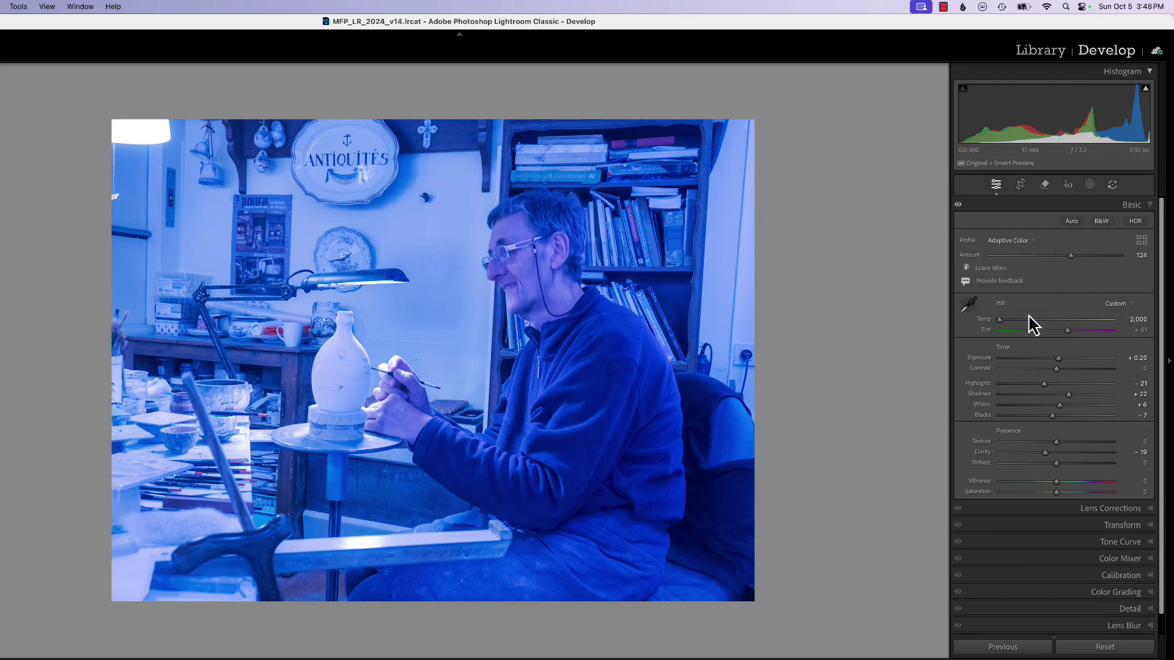
{"action": "mouse_move", "coordinate": [1000, 324]}
{"action": "left_mouse_down"}
{"action": "mouse_move", "coordinate": [1054, 328]}
{"action": "mouse_move", "coordinate": [1017, 335]}
{"action": "left_mouse_up"}
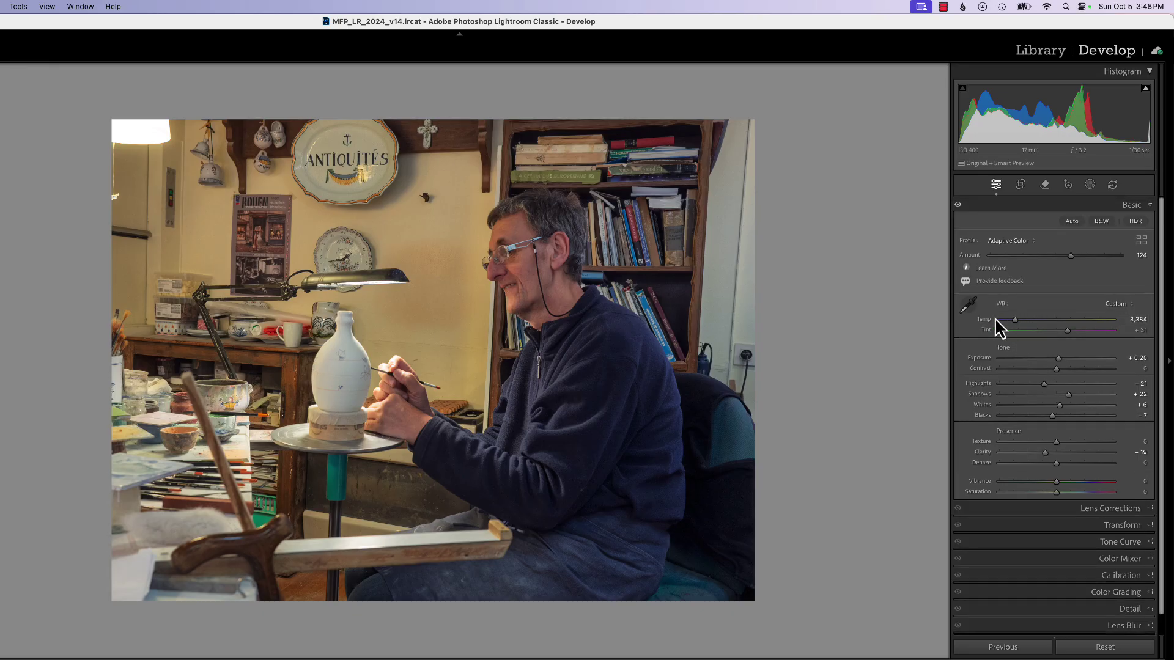
Enable lens profile corrections and apply Auto Upright perspective correction
{"action": "left_click", "coordinate": [1058, 512]}
{"action": "left_click", "coordinate": [964, 264]}
{"action": "left_click", "coordinate": [1121, 421]}
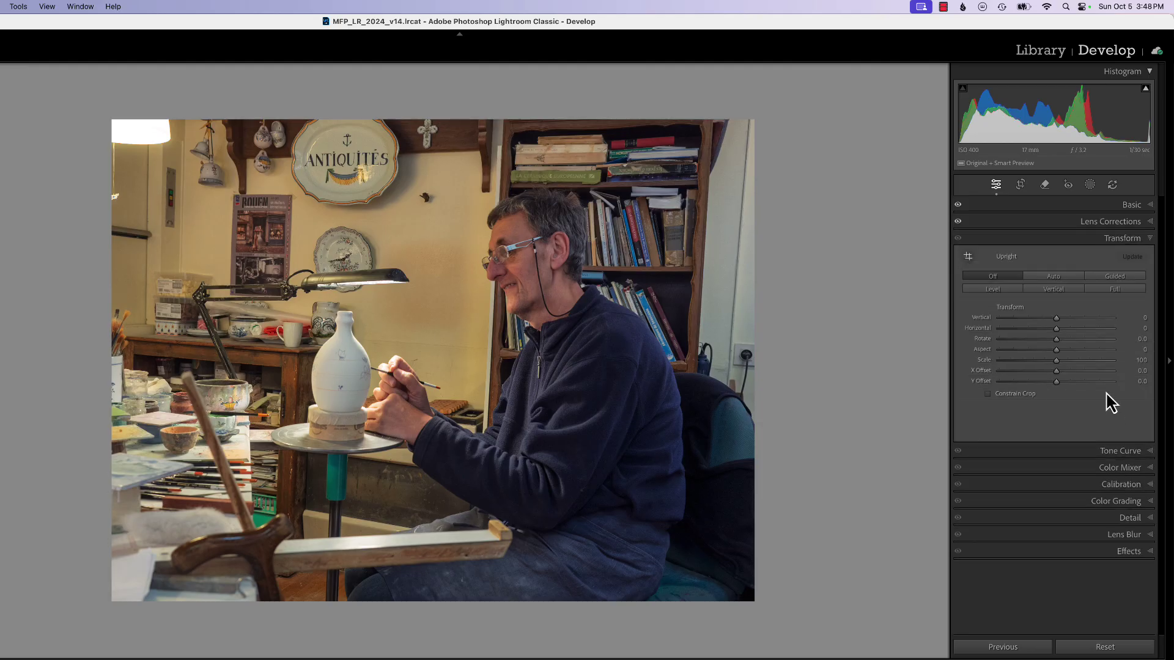
{"action": "left_click", "coordinate": [1056, 278]}
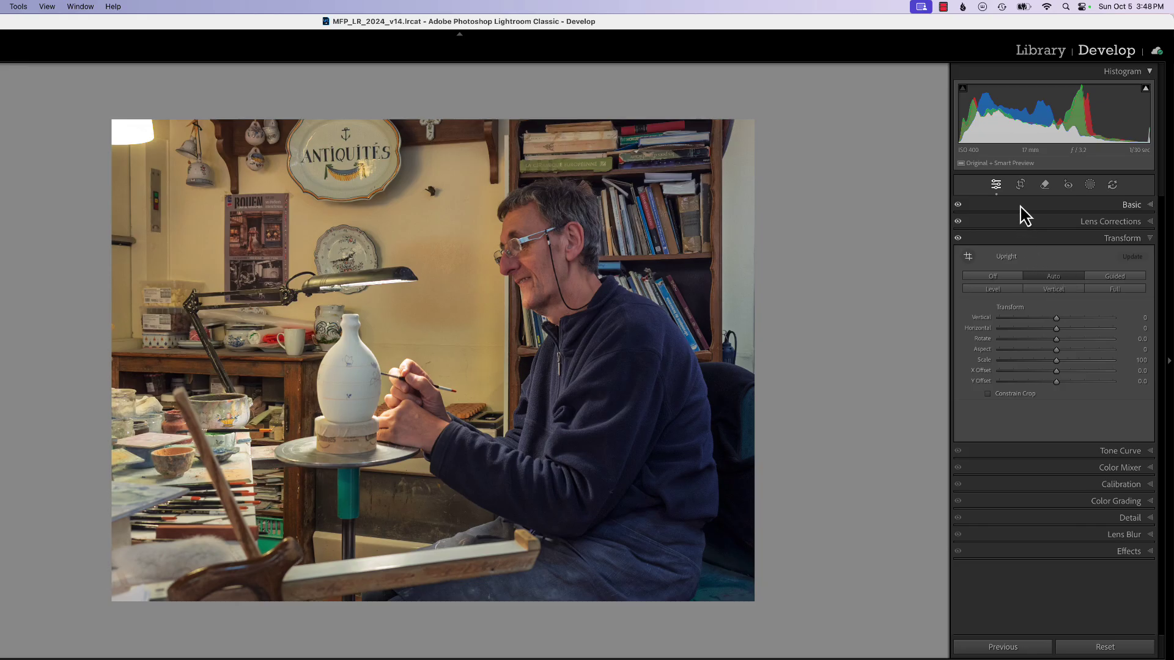
Straighten the photo to a -0.41 degree angle and commit the crop
{"action": "left_click", "coordinate": [1020, 185]}
{"action": "left_click_drag", "start_coordinate": [887, 284], "coordinate": [884, 287]}
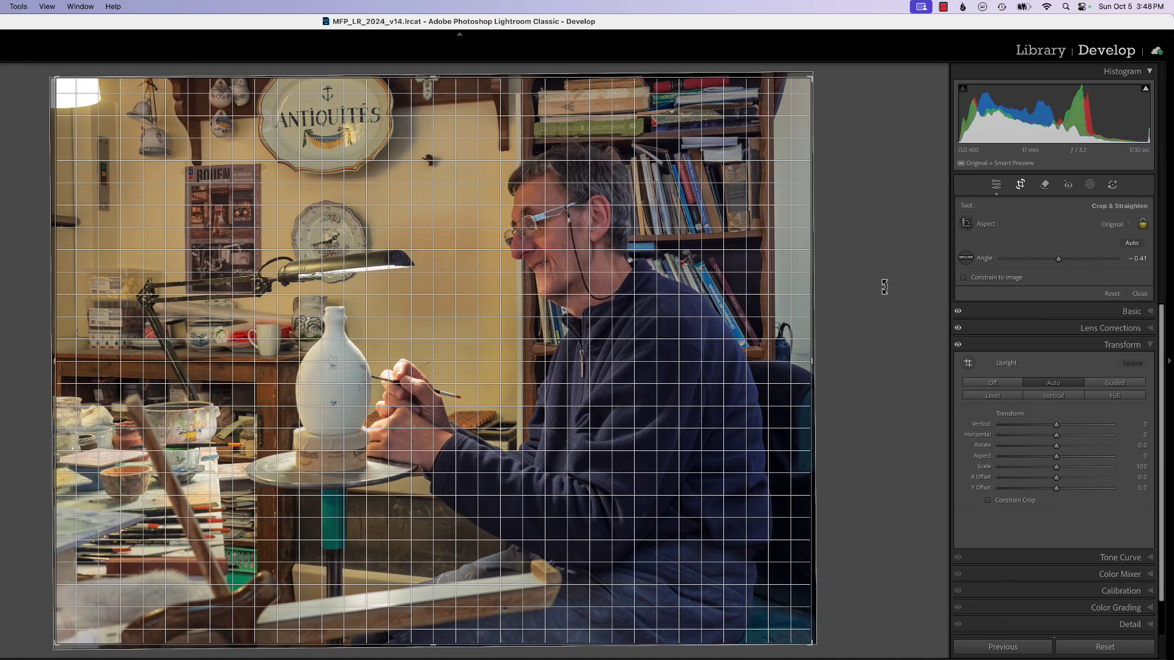
{"action": "left_click_drag", "start_coordinate": [883, 287], "coordinate": [883, 283]}
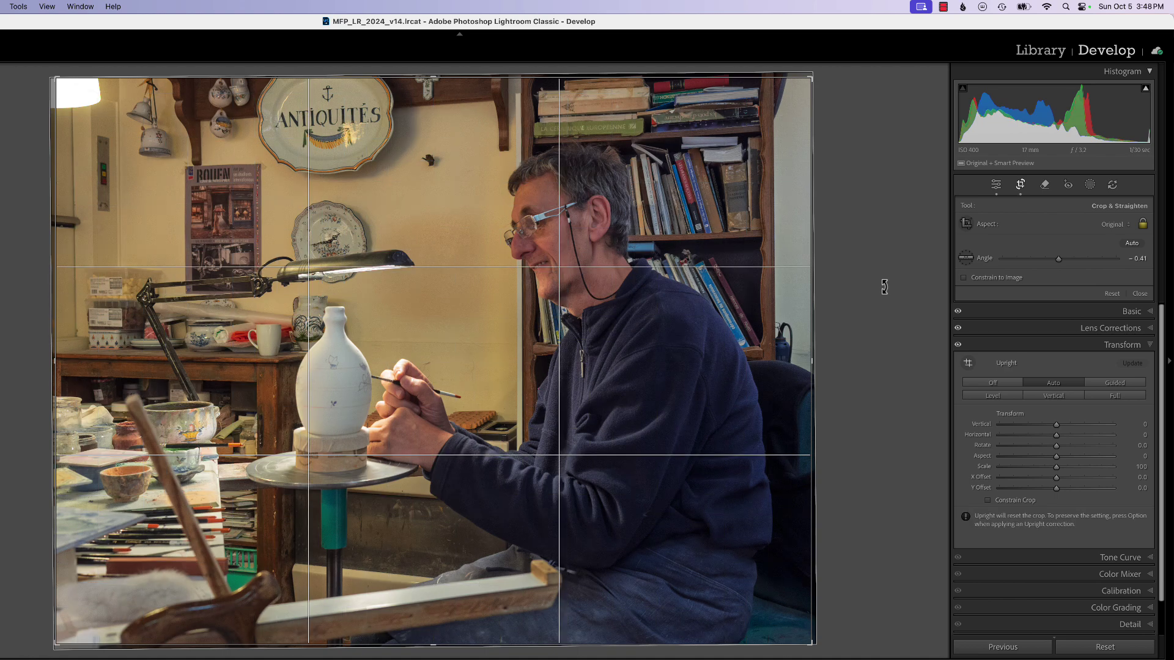
{"action": "key", "text": "Return"}
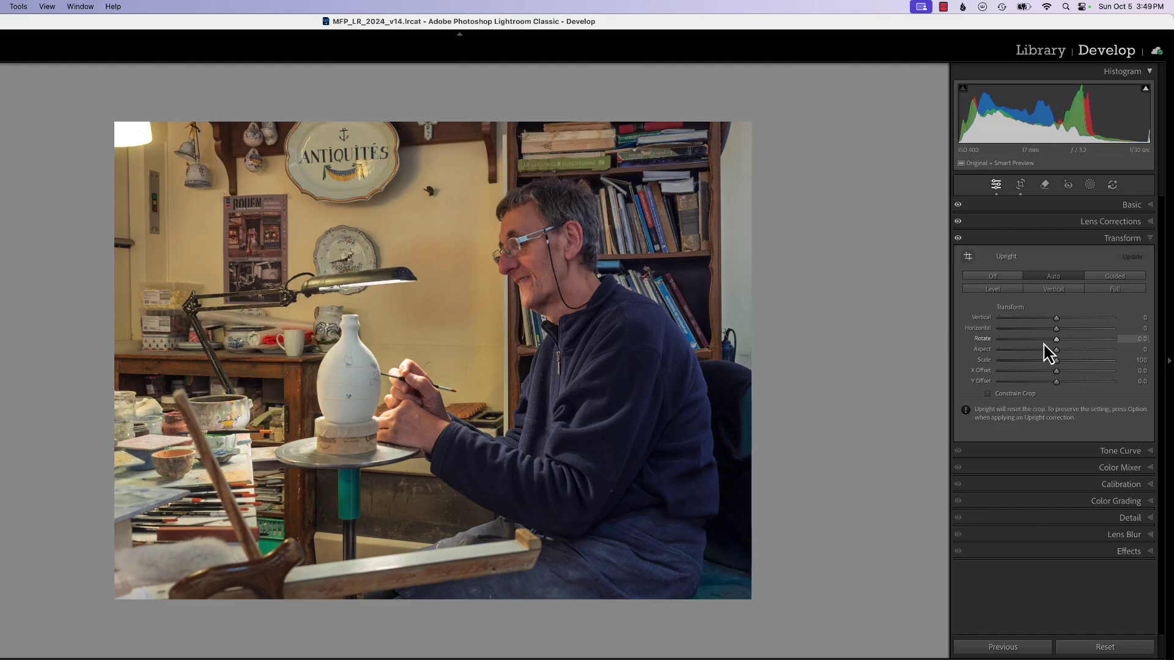
Paint over the top-left hanging lamp with the Remove tool and remove it, keeping variation 1
{"action": "left_click", "coordinate": [1044, 184]}
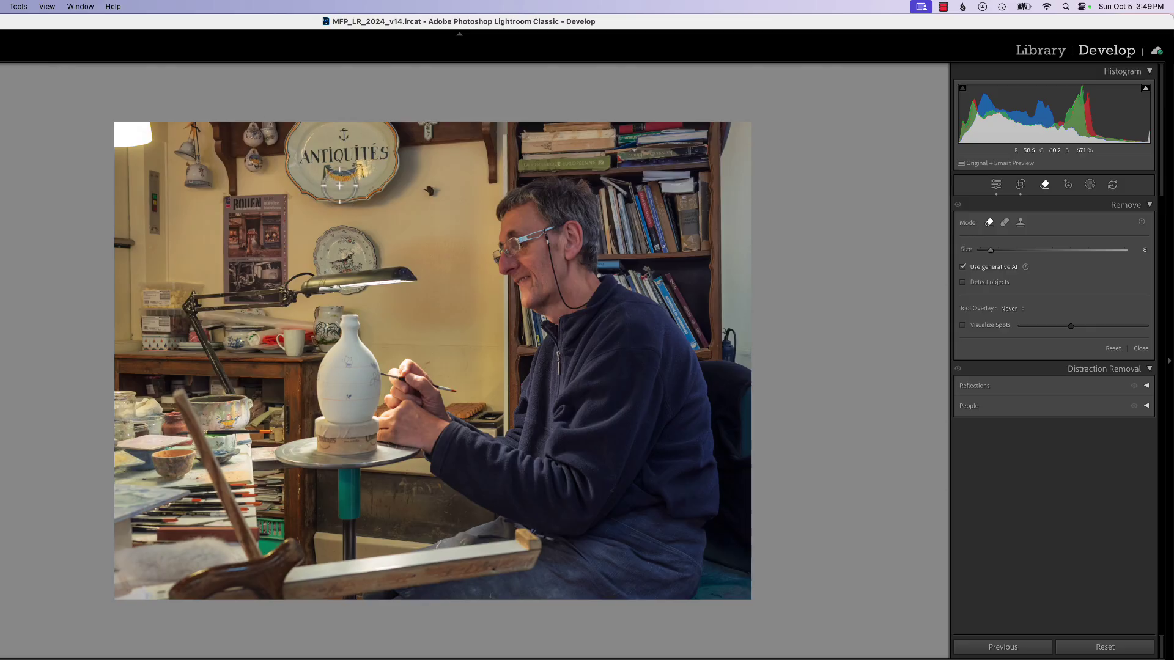
{"action": "mouse_move", "coordinate": [154, 126]}
{"action": "left_mouse_down"}
{"action": "mouse_move", "coordinate": [141, 155]}
{"action": "mouse_move", "coordinate": [92, 155]}
{"action": "left_mouse_up"}
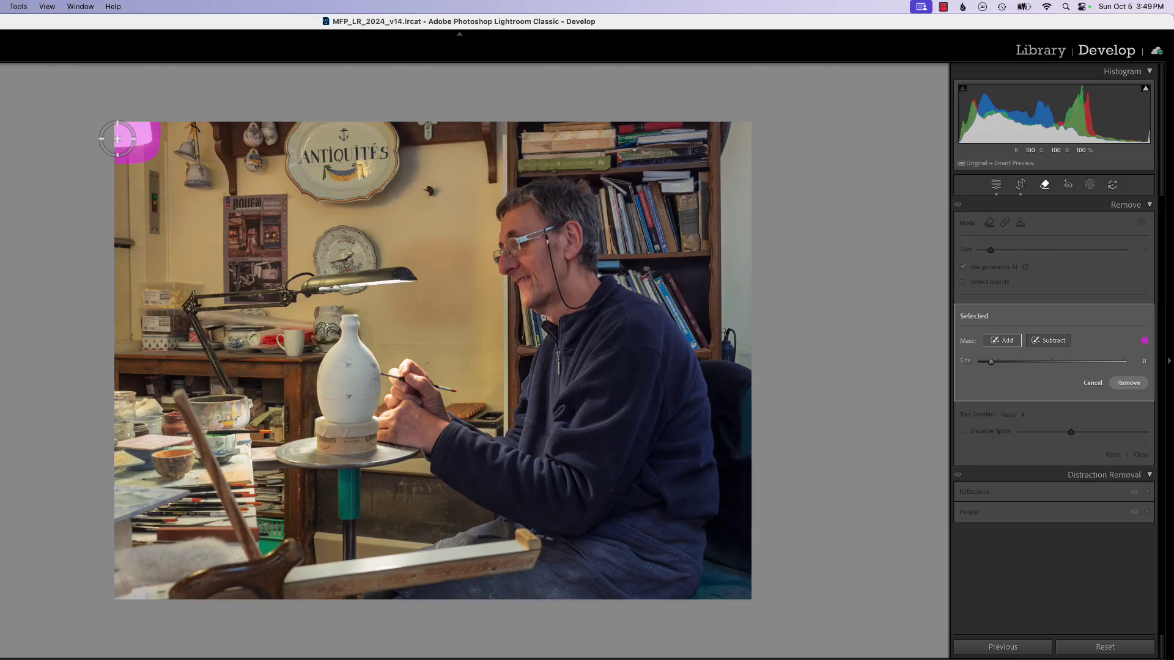
{"action": "key", "text": "Return"}
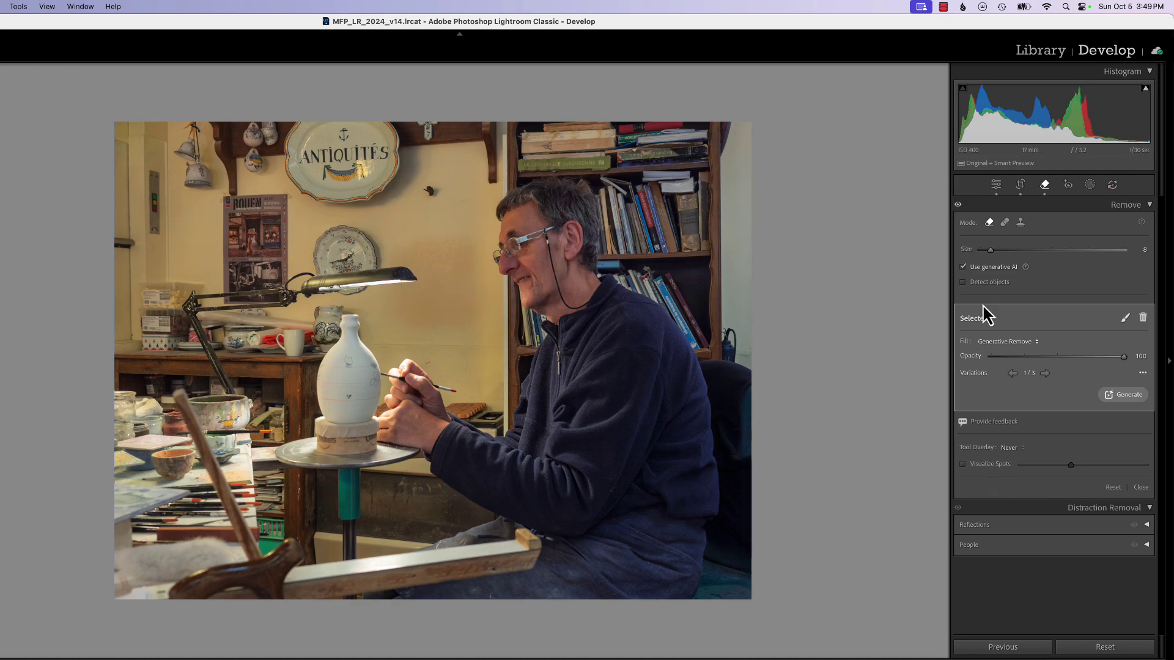
{"action": "left_click", "coordinate": [996, 184]}
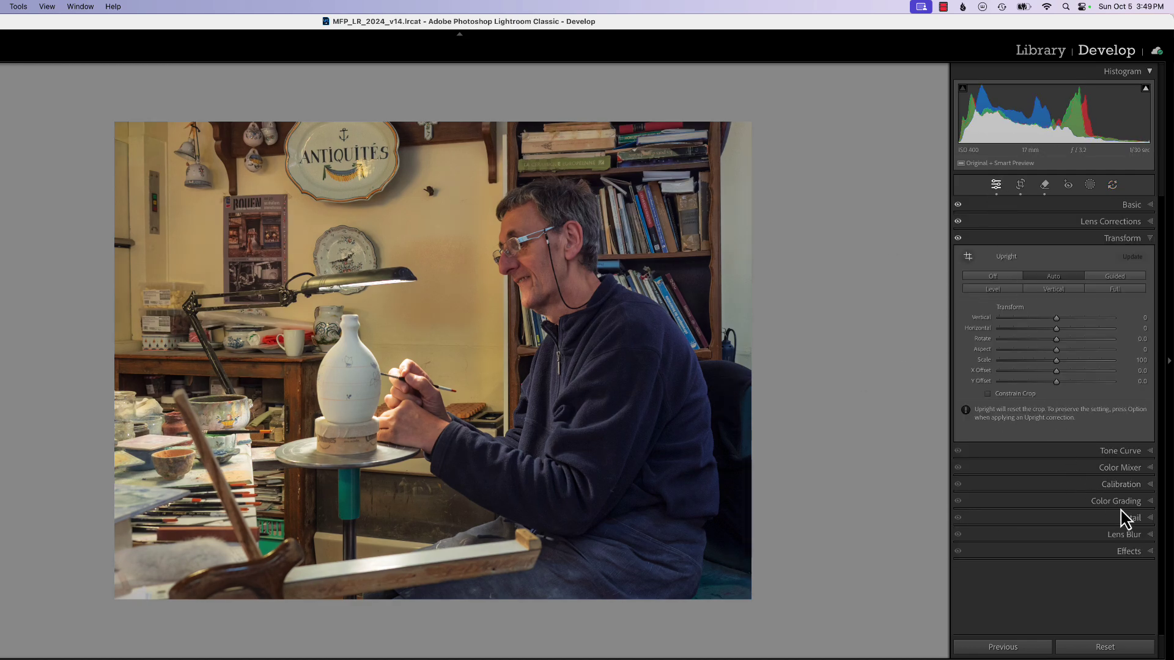
Sample the man's neck tone in Point Color and set its Sat. Shift to -20
{"action": "left_click", "coordinate": [1118, 469]}
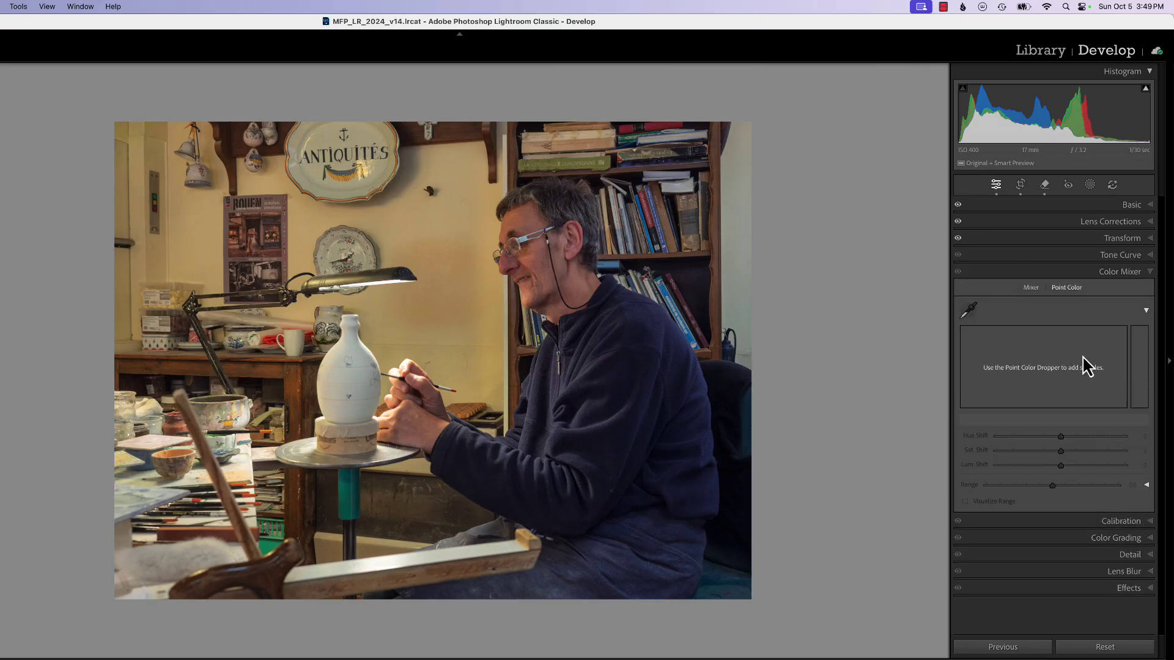
{"action": "left_click", "coordinate": [969, 309]}
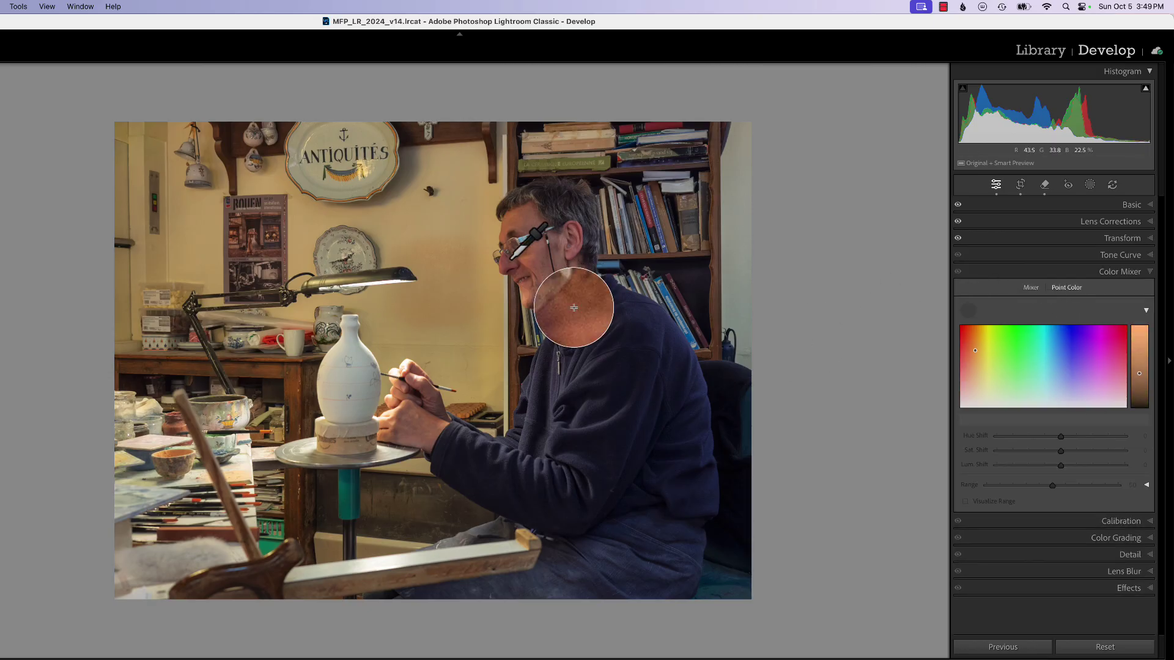
{"action": "left_click", "coordinate": [485, 310]}
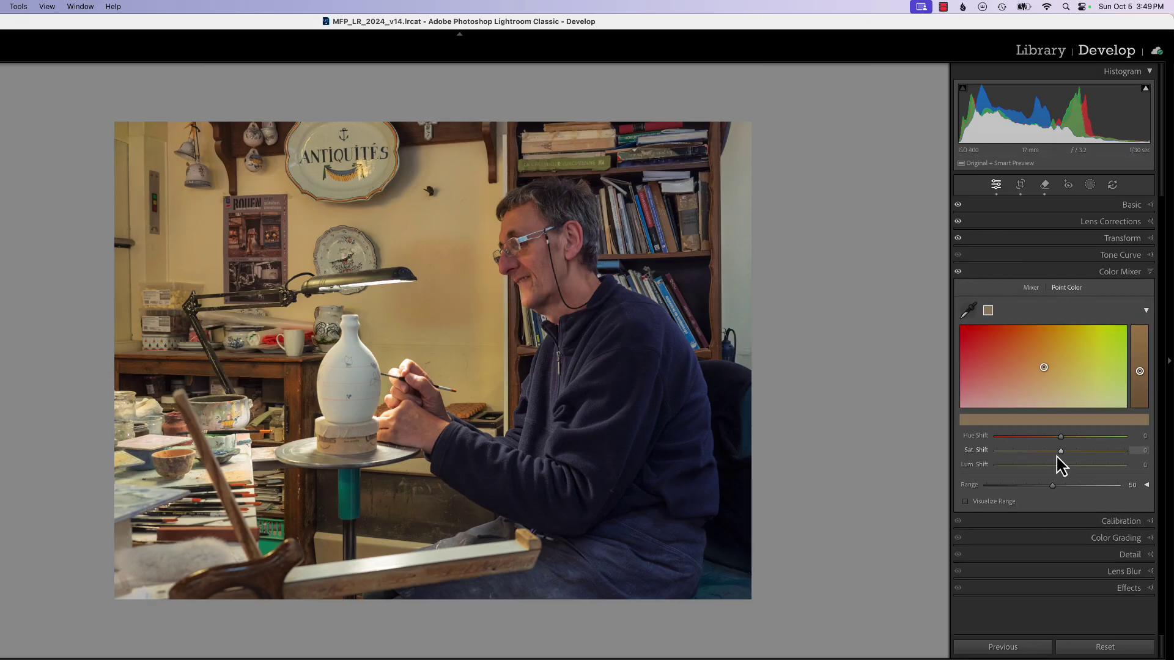
{"action": "mouse_move", "coordinate": [1064, 456]}
{"action": "left_mouse_down"}
{"action": "mouse_move", "coordinate": [1051, 456]}
{"action": "mouse_move", "coordinate": [1056, 468]}
{"action": "left_mouse_up"}
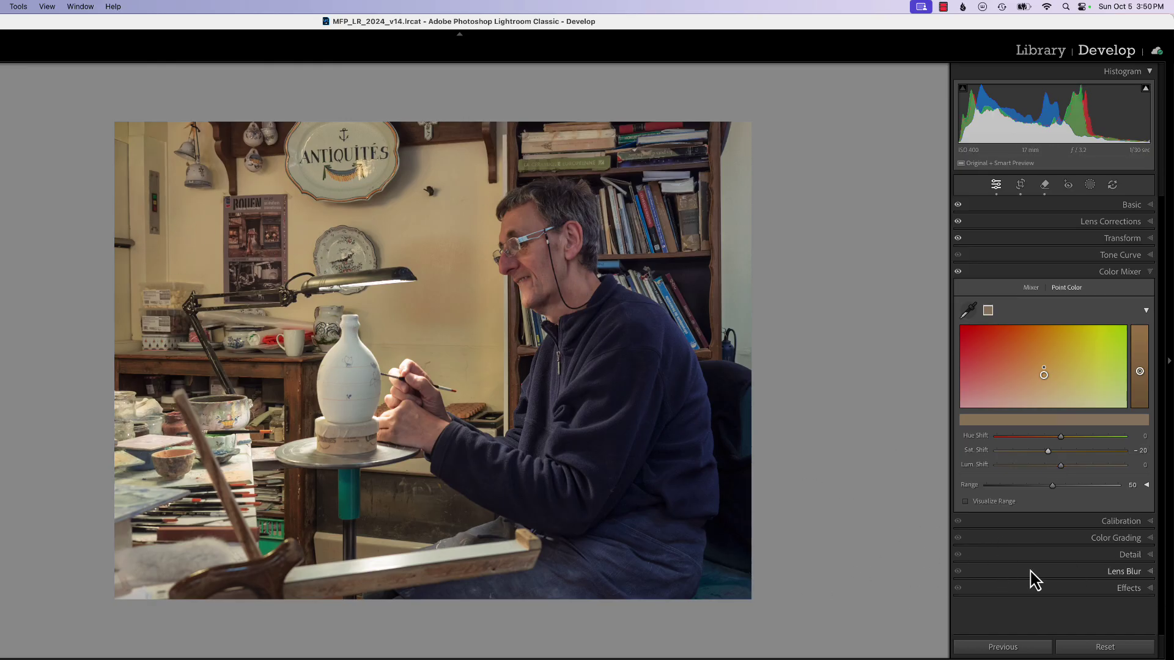
Create a Subject mask of the man and add the brushed vase as an object
{"action": "left_click", "coordinate": [1089, 184]}
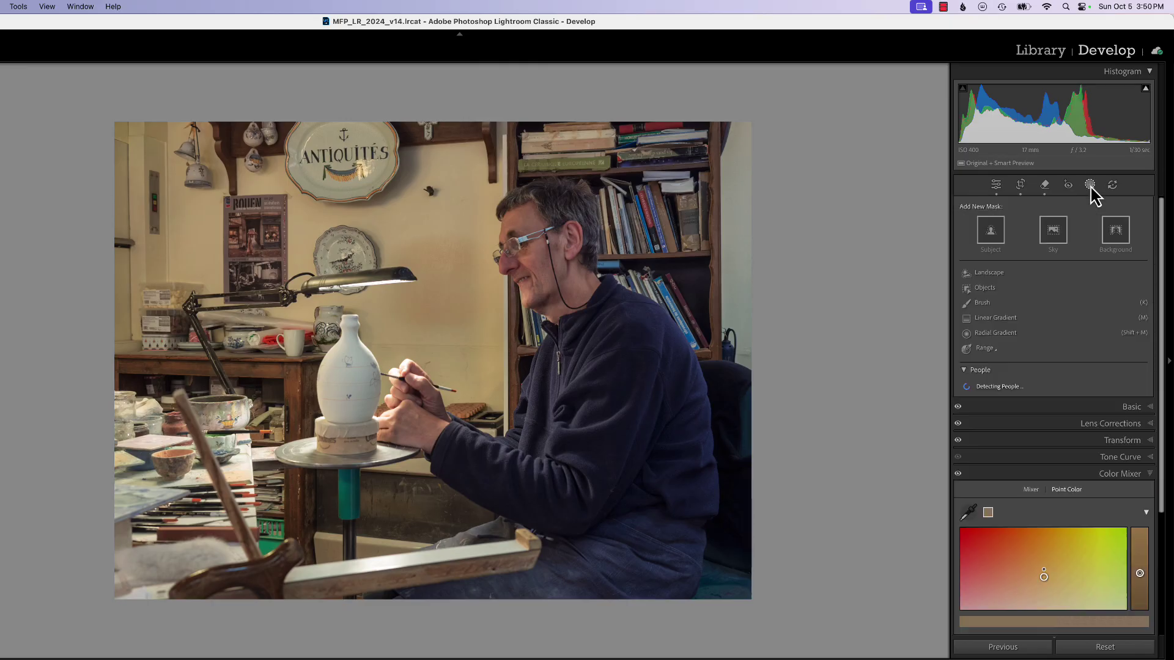
{"action": "left_click", "coordinate": [987, 234]}
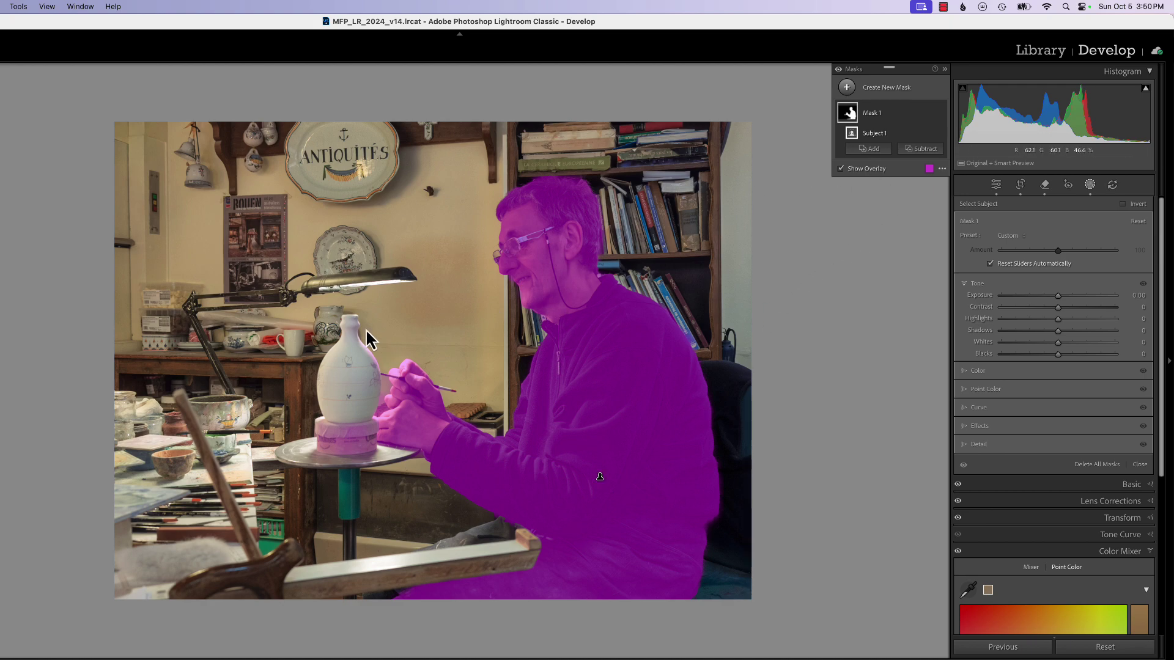
{"action": "left_click", "coordinate": [868, 149]}
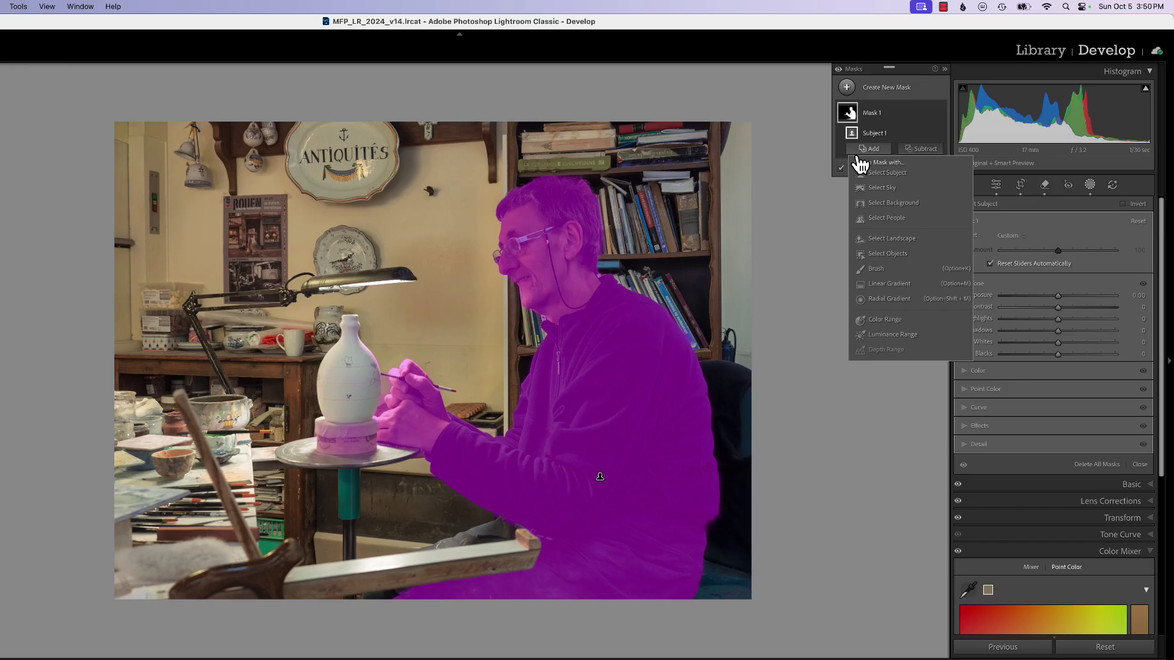
{"action": "left_click", "coordinate": [888, 254]}
{"action": "mouse_move", "coordinate": [374, 303]}
{"action": "left_mouse_down"}
{"action": "mouse_move", "coordinate": [360, 345]}
{"action": "mouse_move", "coordinate": [369, 420]}
{"action": "mouse_move", "coordinate": [330, 424]}
{"action": "mouse_move", "coordinate": [341, 346]}
{"action": "left_mouse_up"}
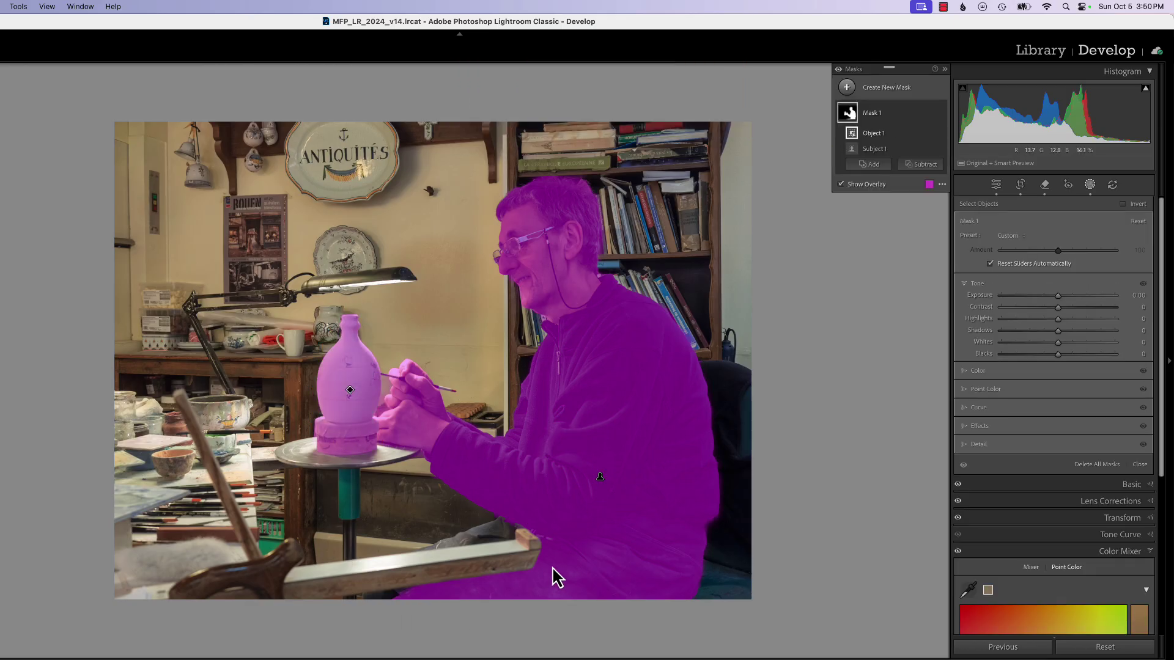
Duplicate and invert Mask 1, then set exposure -0.45, highlights -20, shadows 50, whites 16, blacks -13
{"action": "left_click", "coordinate": [927, 115]}
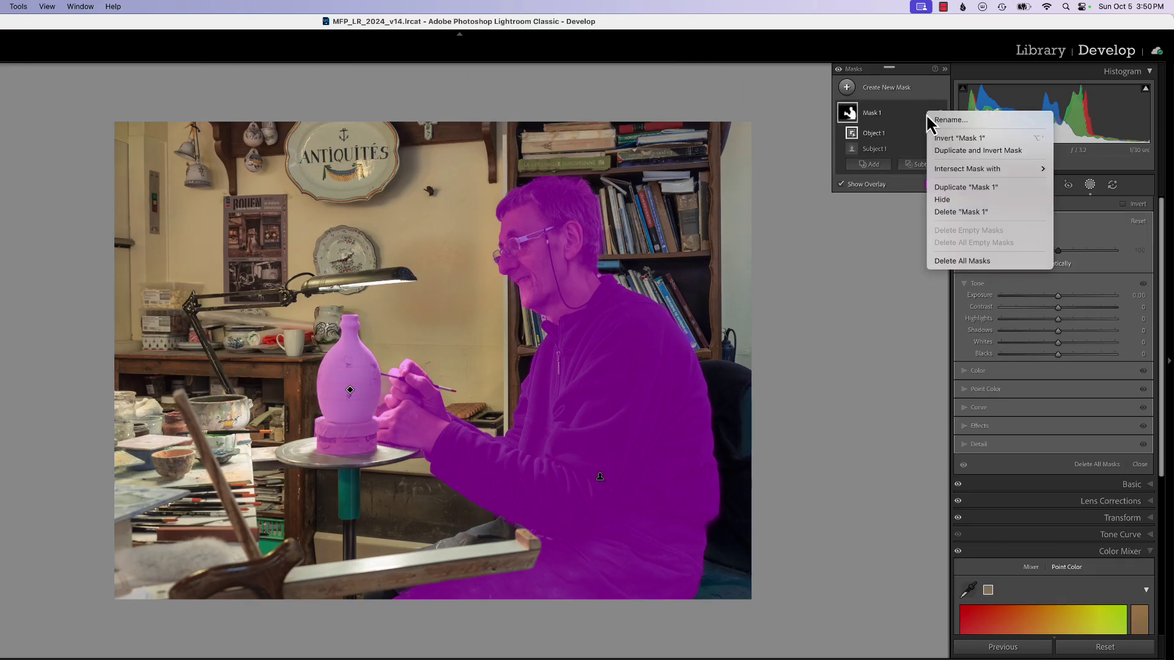
{"action": "left_click", "coordinate": [944, 149]}
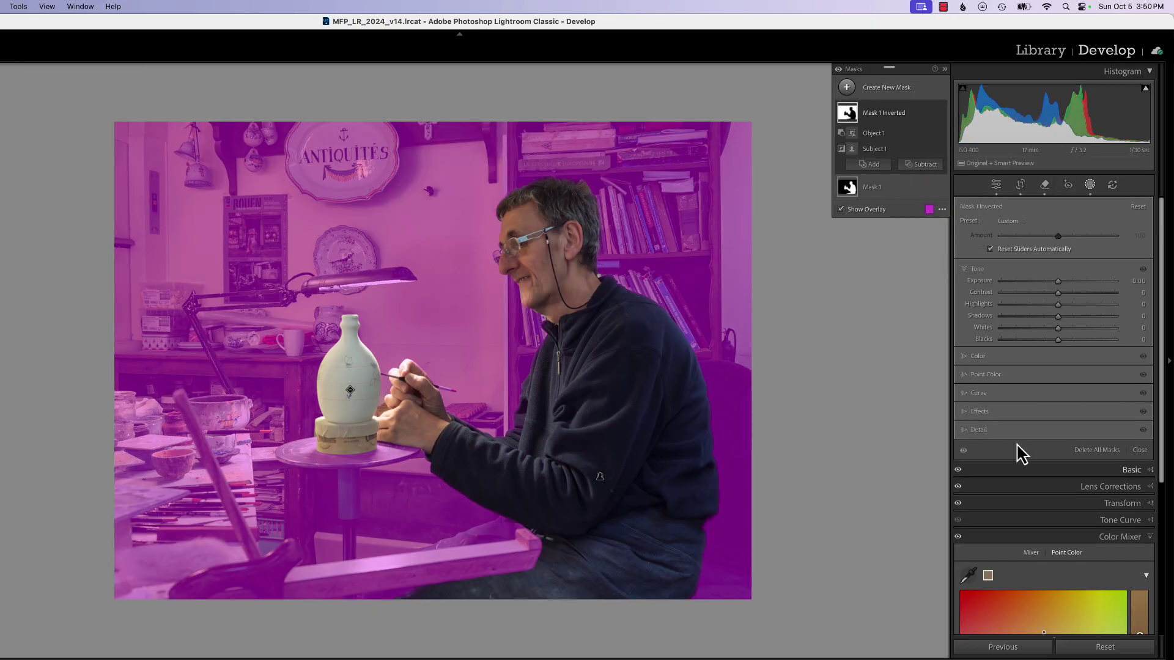
{"action": "left_click", "coordinate": [1058, 282]}
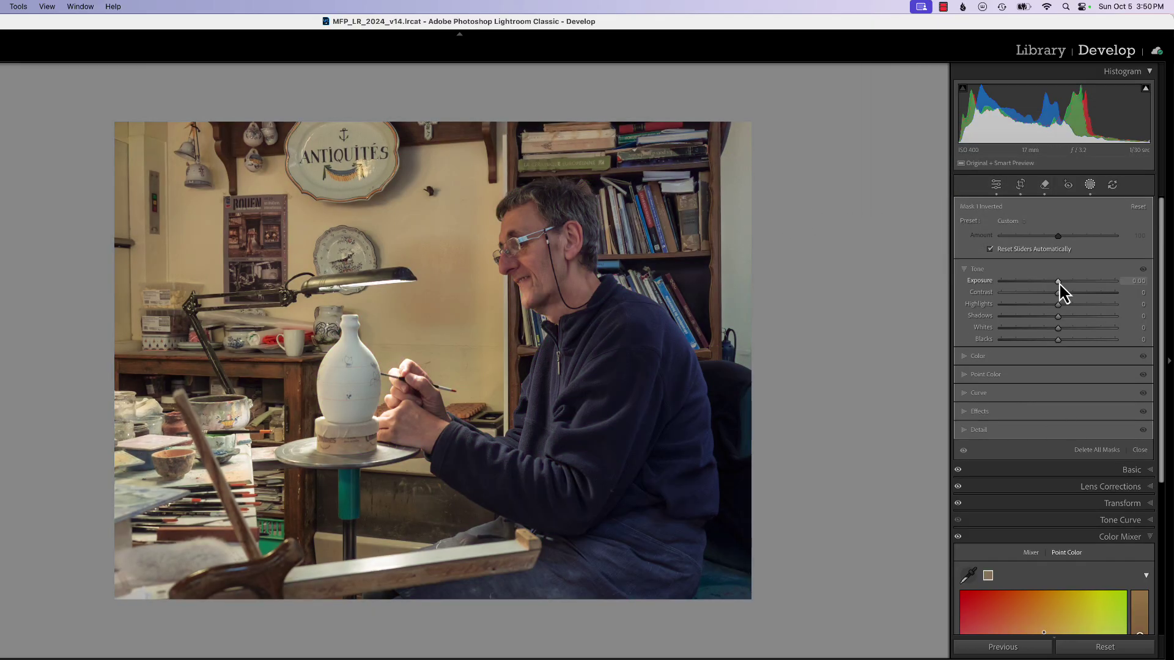
{"action": "left_click_drag", "start_coordinate": [1060, 285], "coordinate": [1052, 288]}
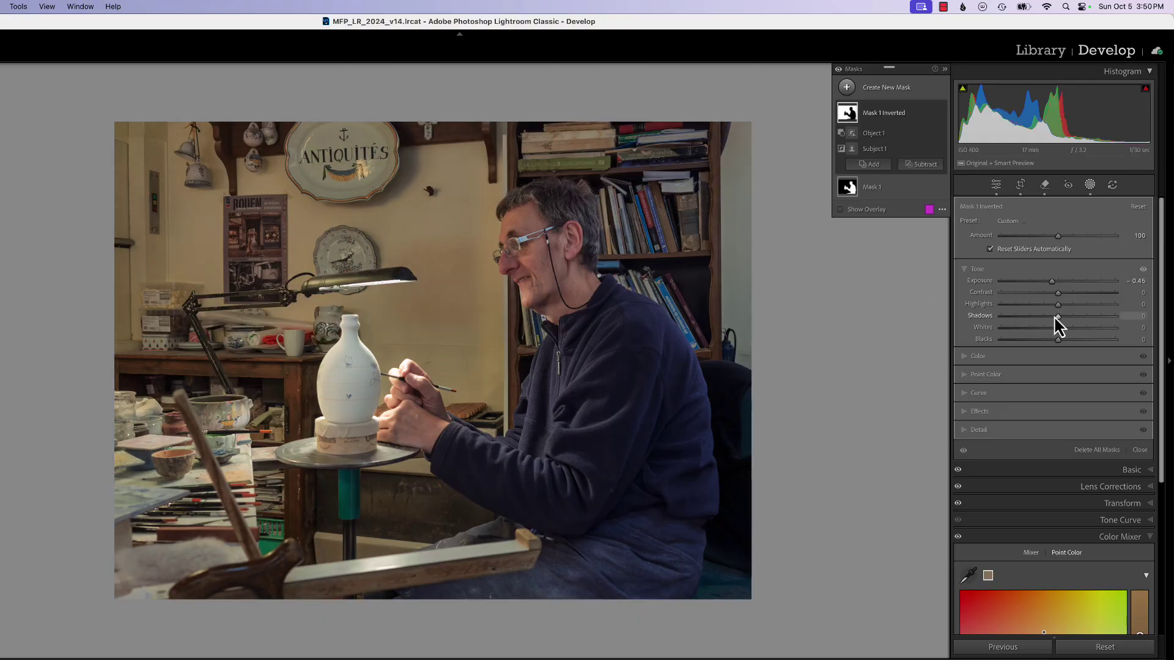
{"action": "left_click_drag", "start_coordinate": [1058, 304], "coordinate": [1051, 342]}
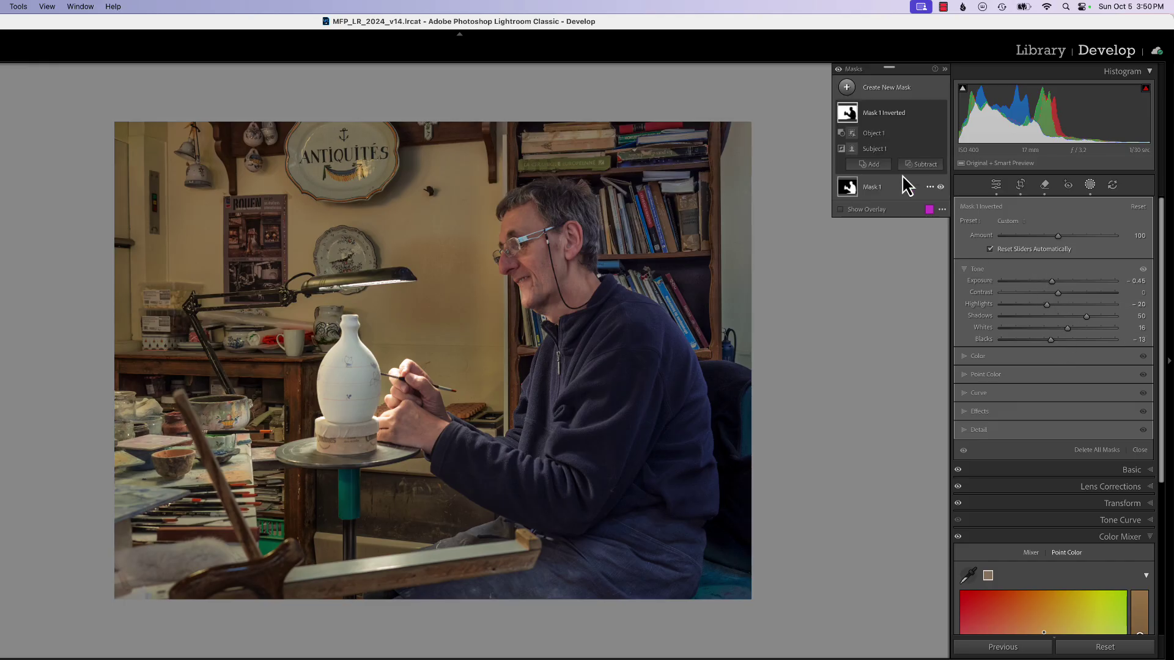
Raise Mask 1's exposure to +0.13
{"action": "left_click", "coordinate": [849, 191]}
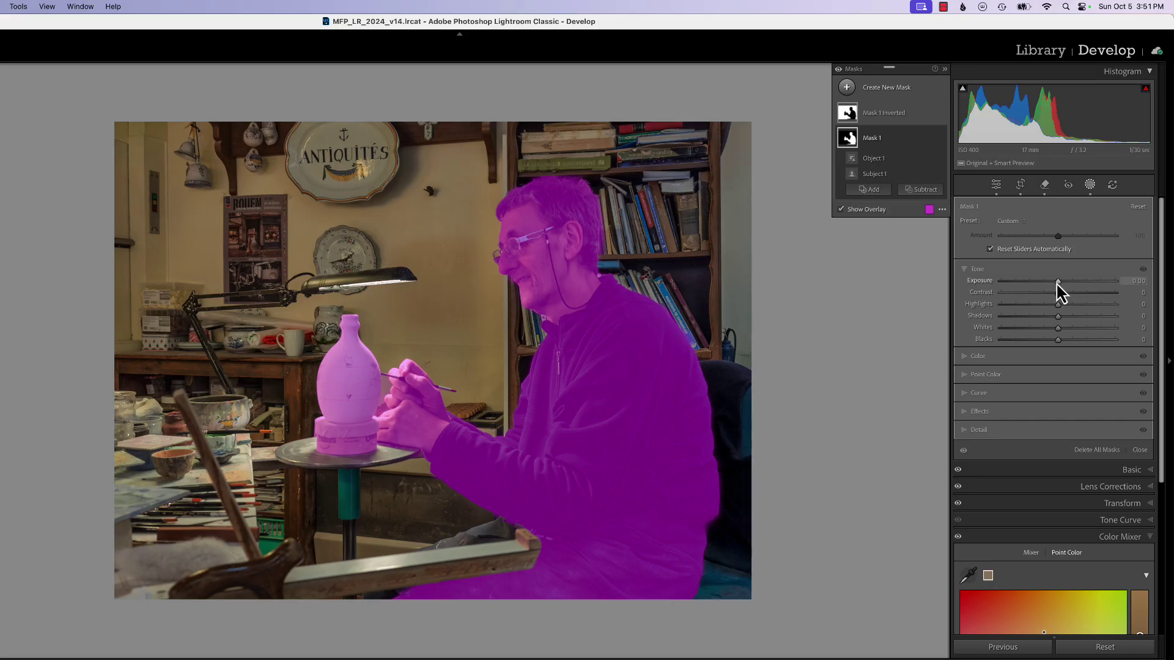
{"action": "left_click_drag", "start_coordinate": [1057, 283], "coordinate": [1059, 283]}
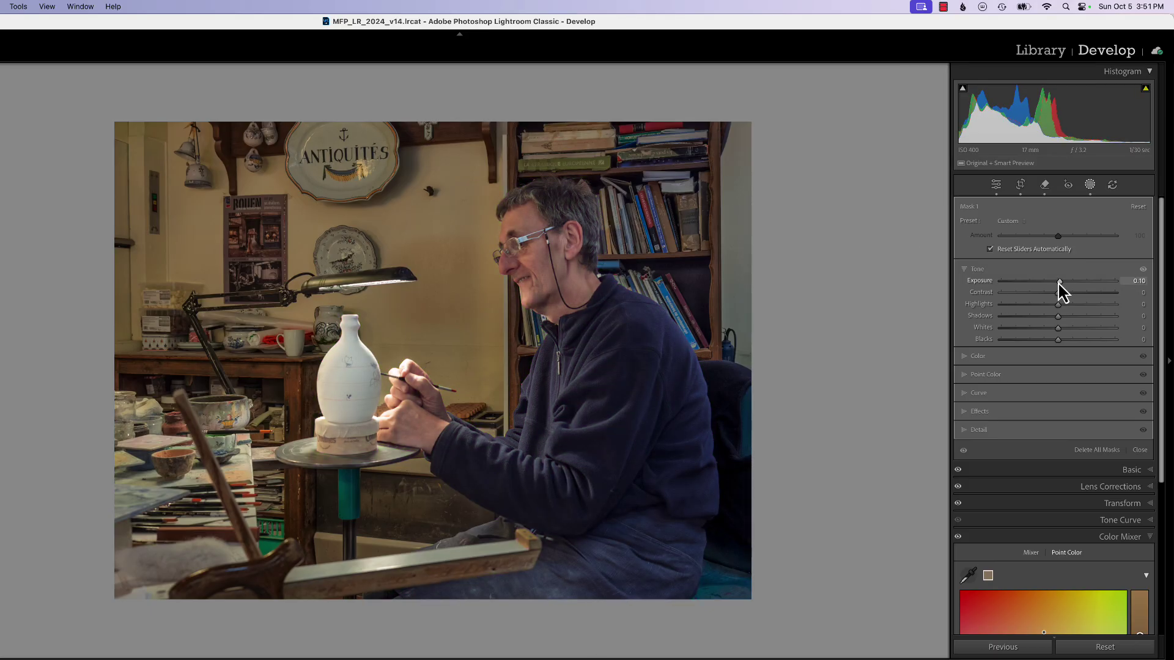
{"action": "left_click_drag", "start_coordinate": [1060, 283], "coordinate": [1059, 283]}
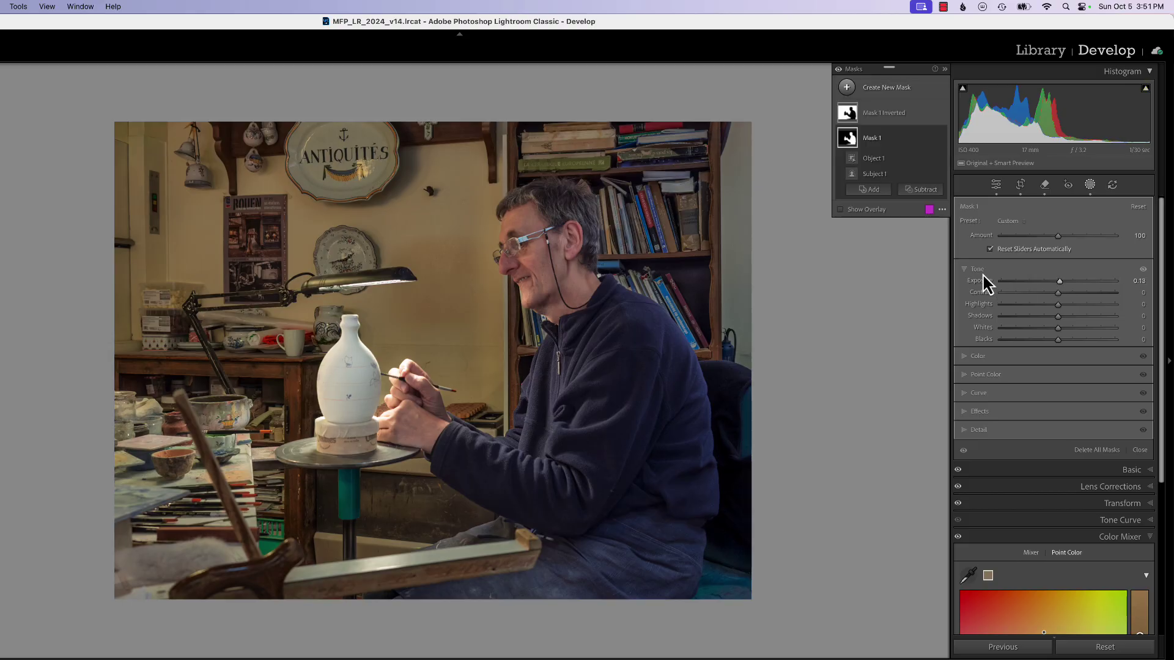
Try subtracting a brush stroke near the hand from Mask 1, then undo it
{"action": "left_click", "coordinate": [924, 192]}
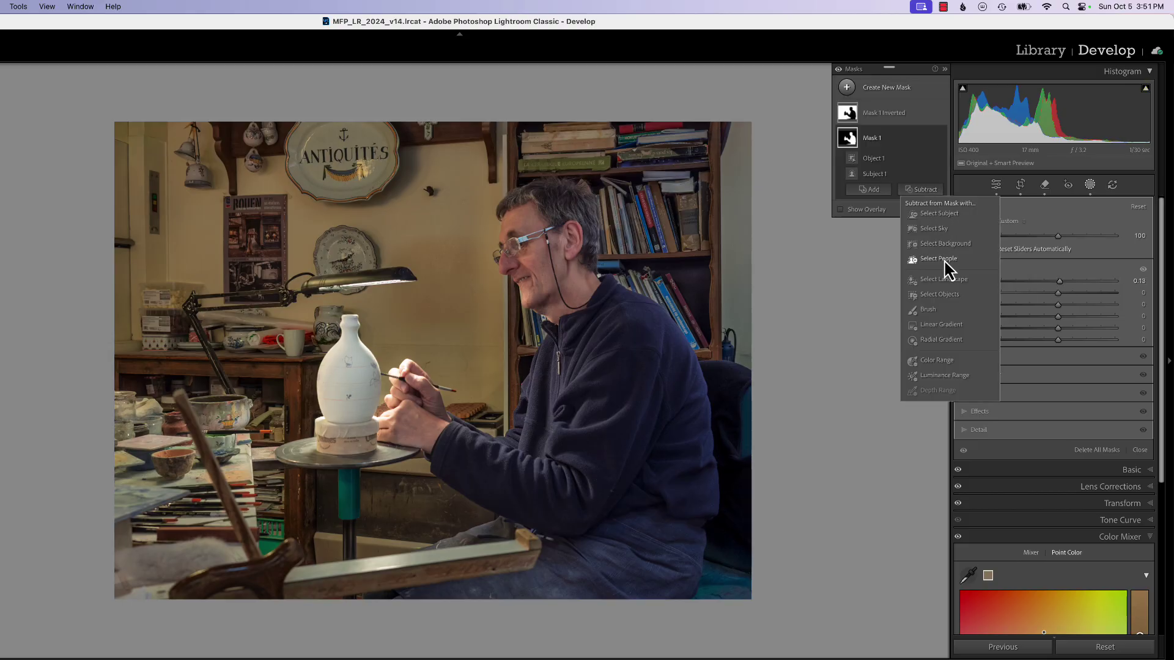
{"action": "left_click", "coordinate": [934, 309]}
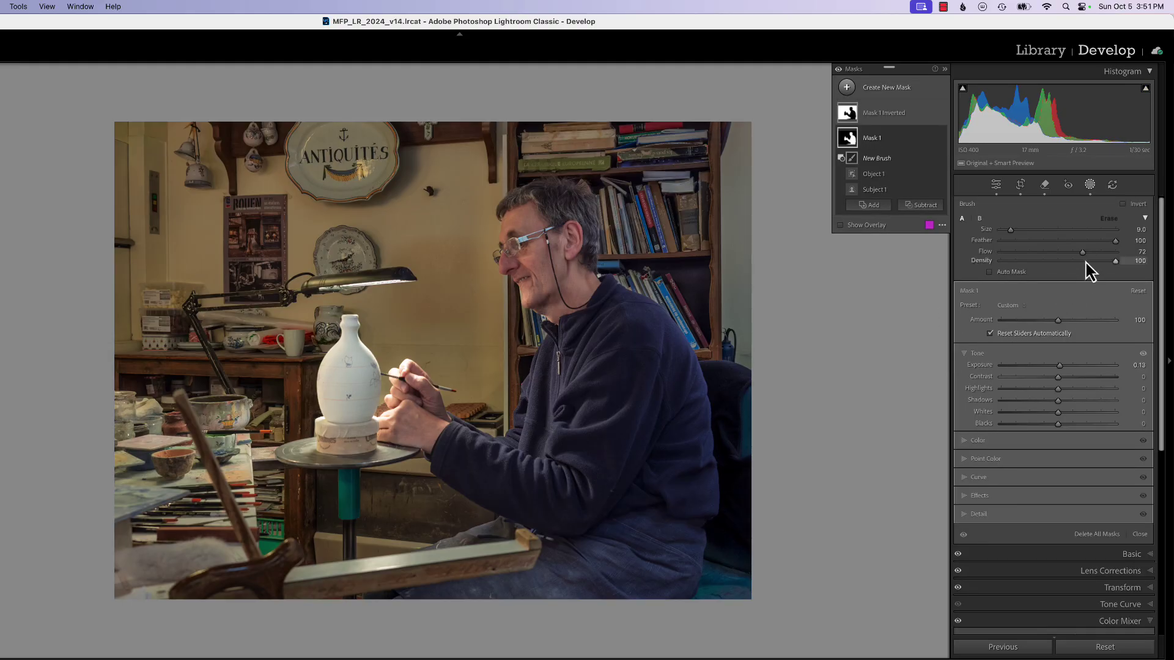
{"action": "key", "text": "bracketleft"}
{"action": "key", "text": "bracketleft"}
{"action": "key", "text": "bracketleft"}
{"action": "mouse_move", "coordinate": [397, 367]}
{"action": "left_mouse_down"}
{"action": "mouse_move", "coordinate": [376, 428]}
{"action": "mouse_move", "coordinate": [390, 401]}
{"action": "mouse_move", "coordinate": [409, 406]}
{"action": "mouse_move", "coordinate": [416, 367]}
{"action": "mouse_move", "coordinate": [400, 360]}
{"action": "mouse_move", "coordinate": [392, 422]}
{"action": "mouse_move", "coordinate": [416, 372]}
{"action": "mouse_move", "coordinate": [407, 379]}
{"action": "left_mouse_up"}
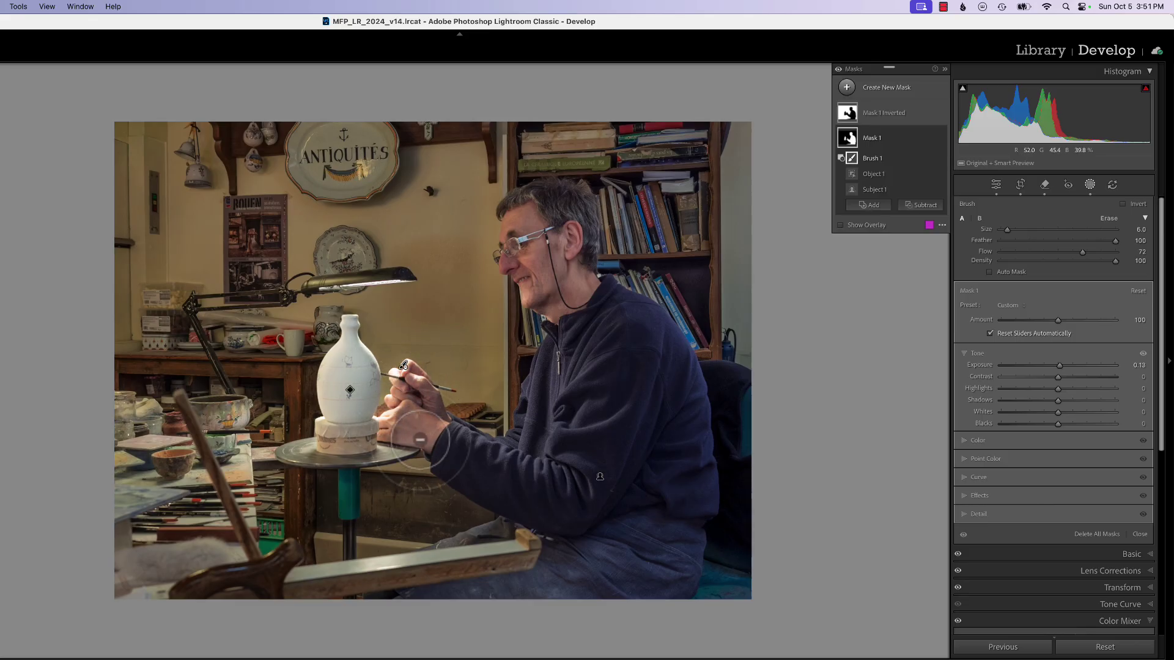
{"action": "key", "text": "super+z"}
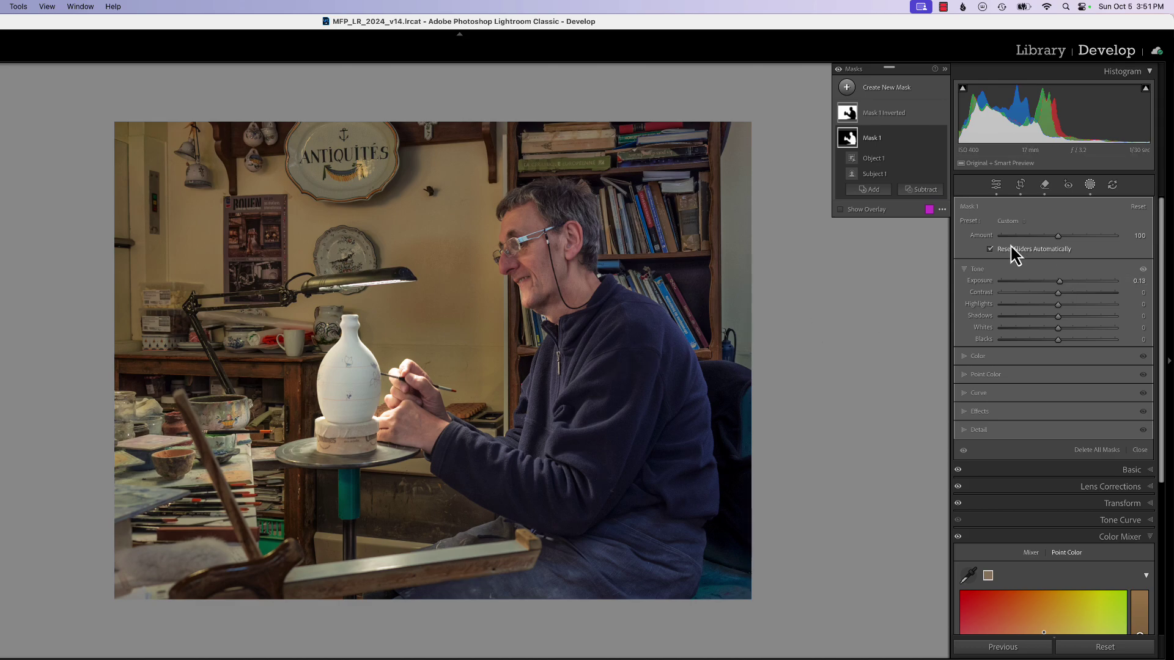
Show the mask overlay and erase stray Mask 1 areas around the hand and face with a small brush
{"action": "left_click", "coordinate": [841, 210]}
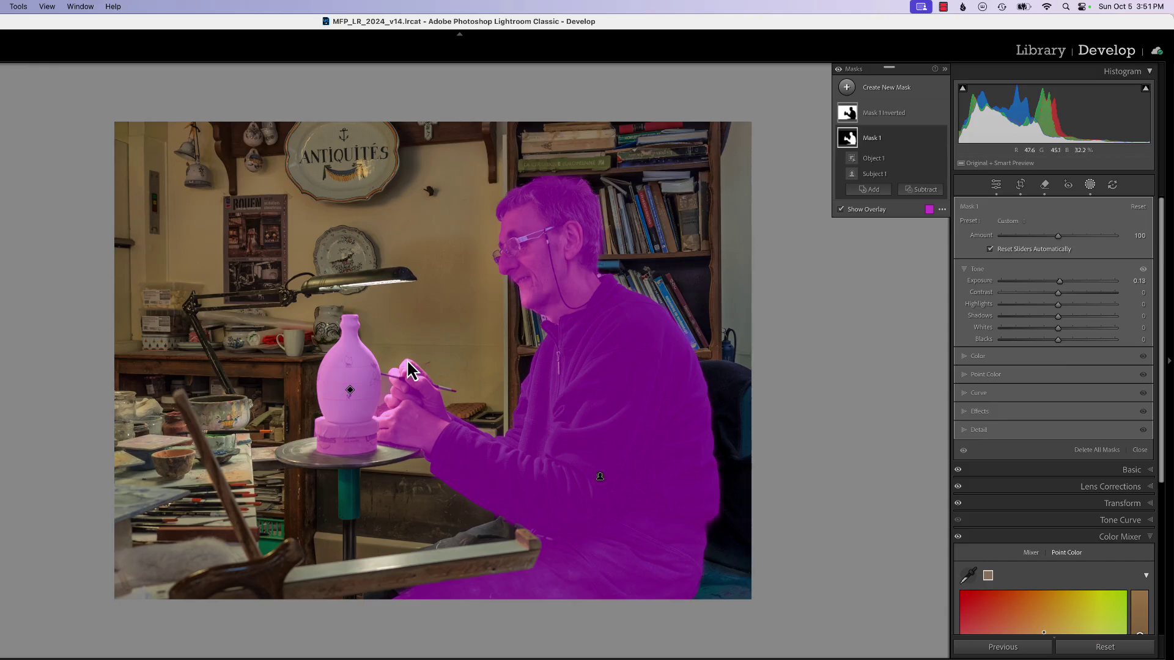
{"action": "left_click", "coordinate": [914, 191]}
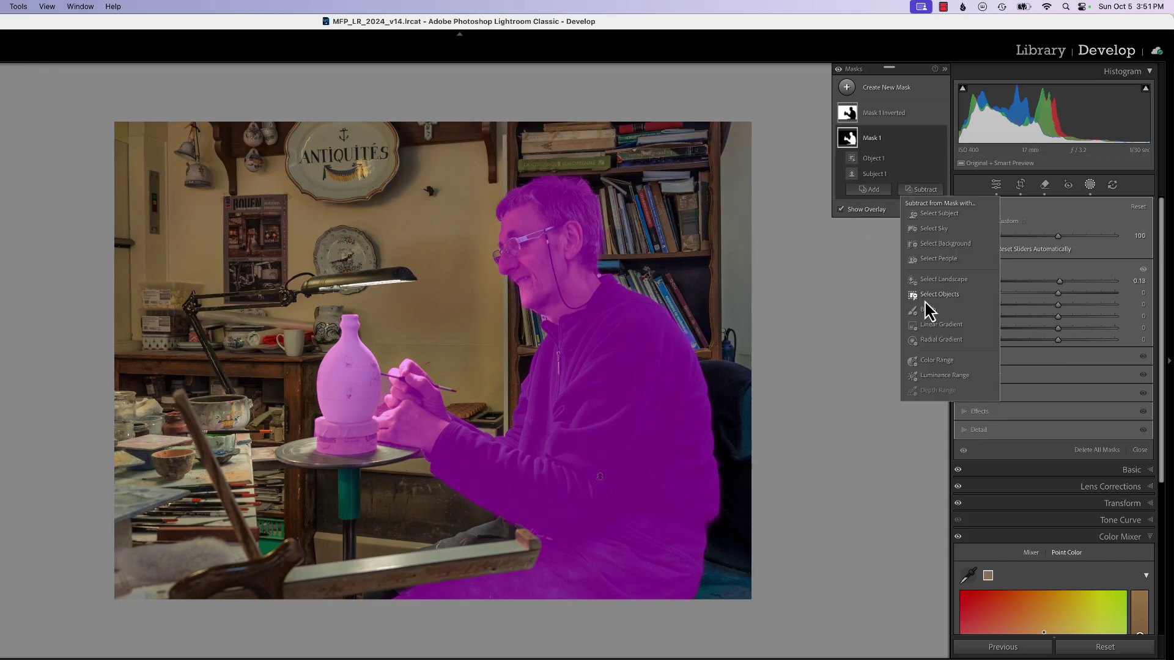
{"action": "left_click", "coordinate": [927, 310]}
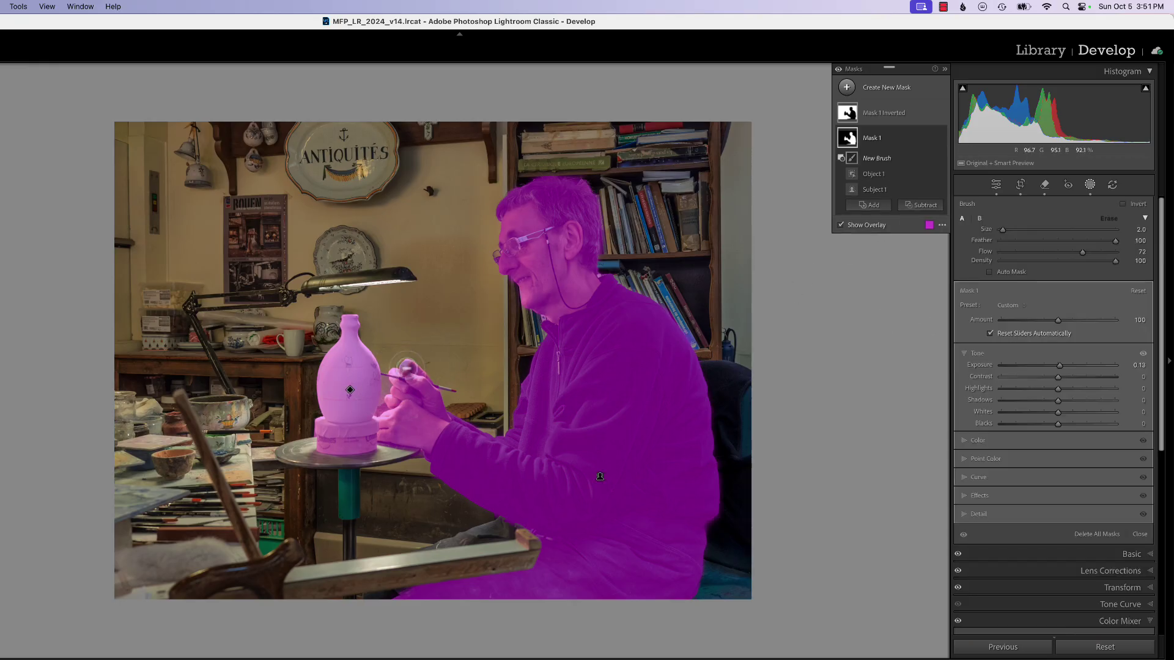
{"action": "mouse_move", "coordinate": [406, 368]}
{"action": "left_mouse_down"}
{"action": "mouse_move", "coordinate": [394, 401]}
{"action": "mouse_move", "coordinate": [395, 381]}
{"action": "mouse_move", "coordinate": [404, 393]}
{"action": "mouse_move", "coordinate": [389, 398]}
{"action": "mouse_move", "coordinate": [384, 420]}
{"action": "mouse_move", "coordinate": [407, 367]}
{"action": "left_mouse_up"}
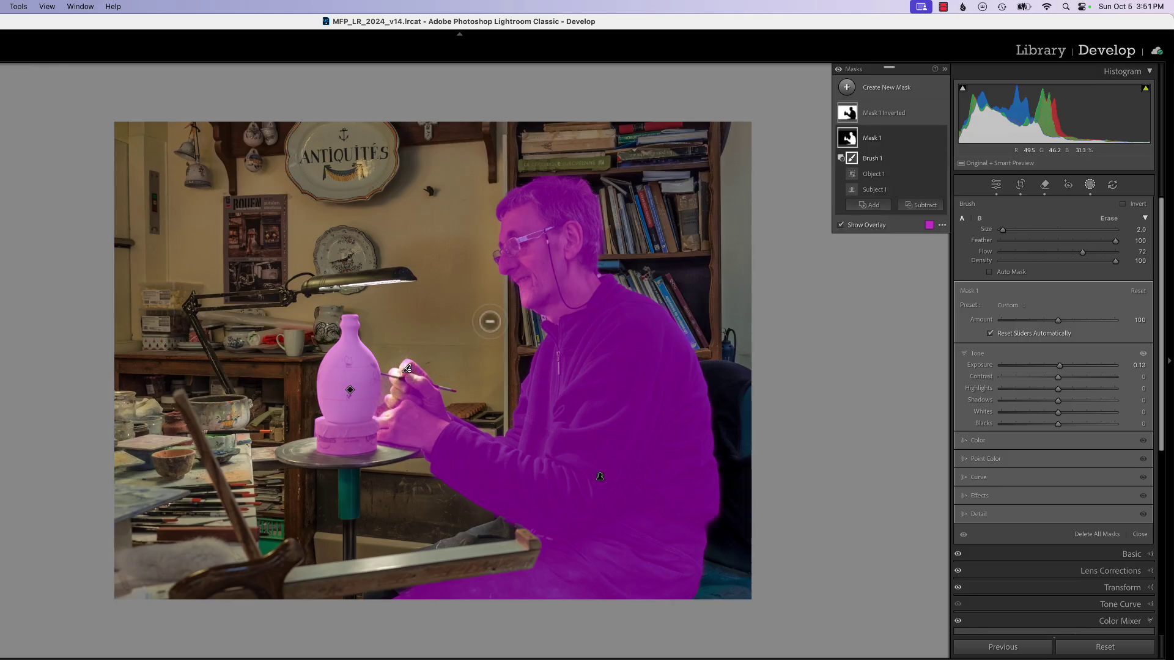
{"action": "key", "text": "]"}
{"action": "left_click_drag", "start_coordinate": [523, 292], "coordinate": [532, 312]}
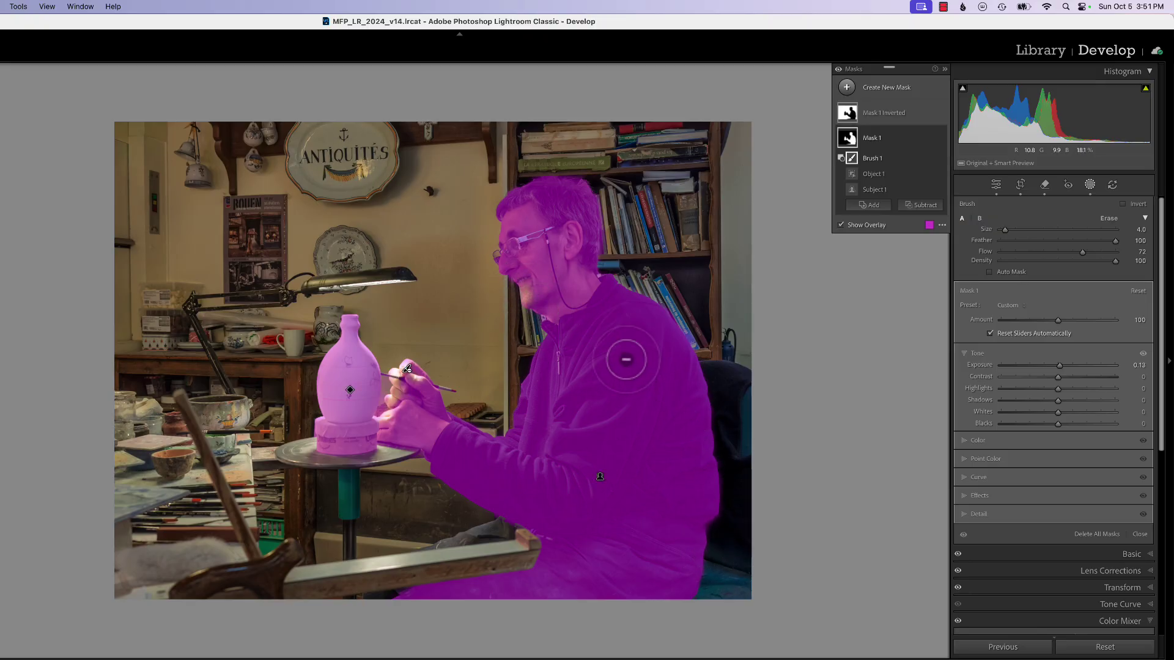
{"action": "left_click_drag", "start_coordinate": [539, 292], "coordinate": [483, 297]}
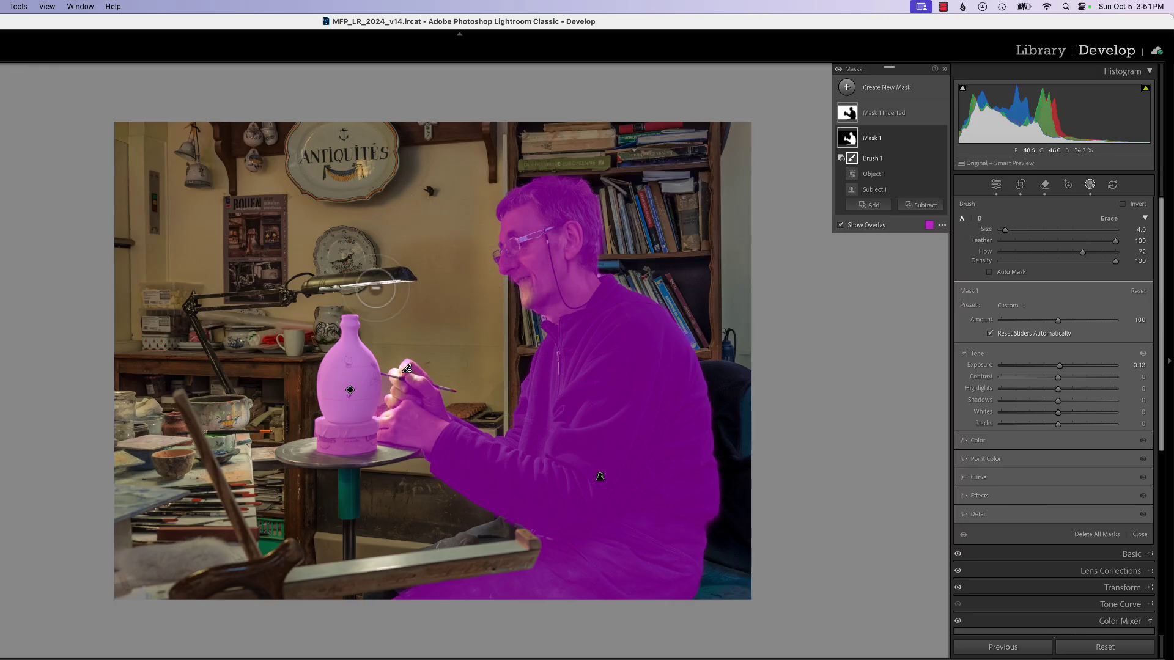
{"action": "mouse_move", "coordinate": [852, 125]}
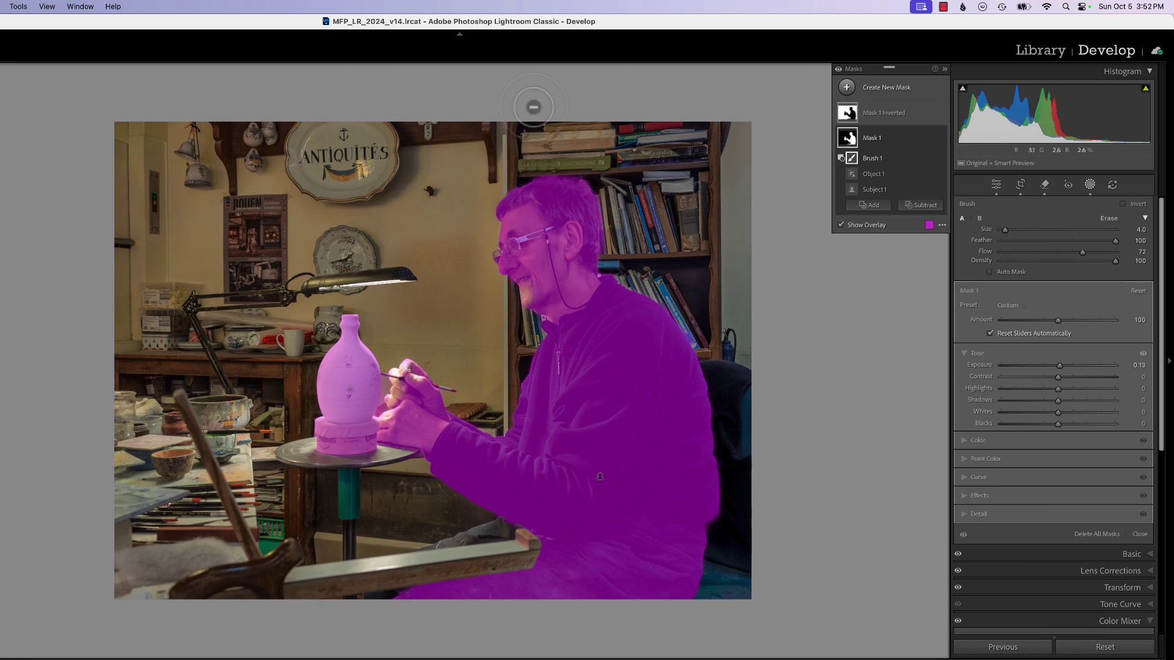
{"action": "left_click", "coordinate": [849, 93]}
Brush a straight diagonal stroke from the top-left corner as Mask 2 and raise its exposure to about +1.06
{"action": "left_click", "coordinate": [891, 211]}
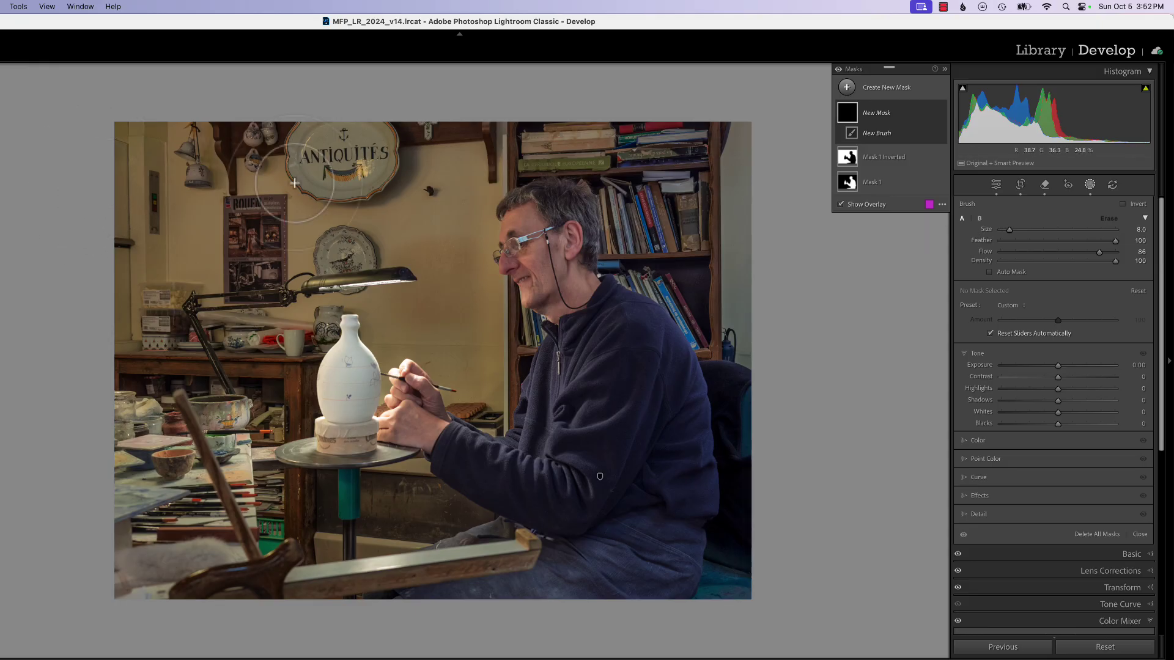
{"action": "scroll", "coordinate": [98, 147], "scroll_direction": "up", "scroll_amount": 4}
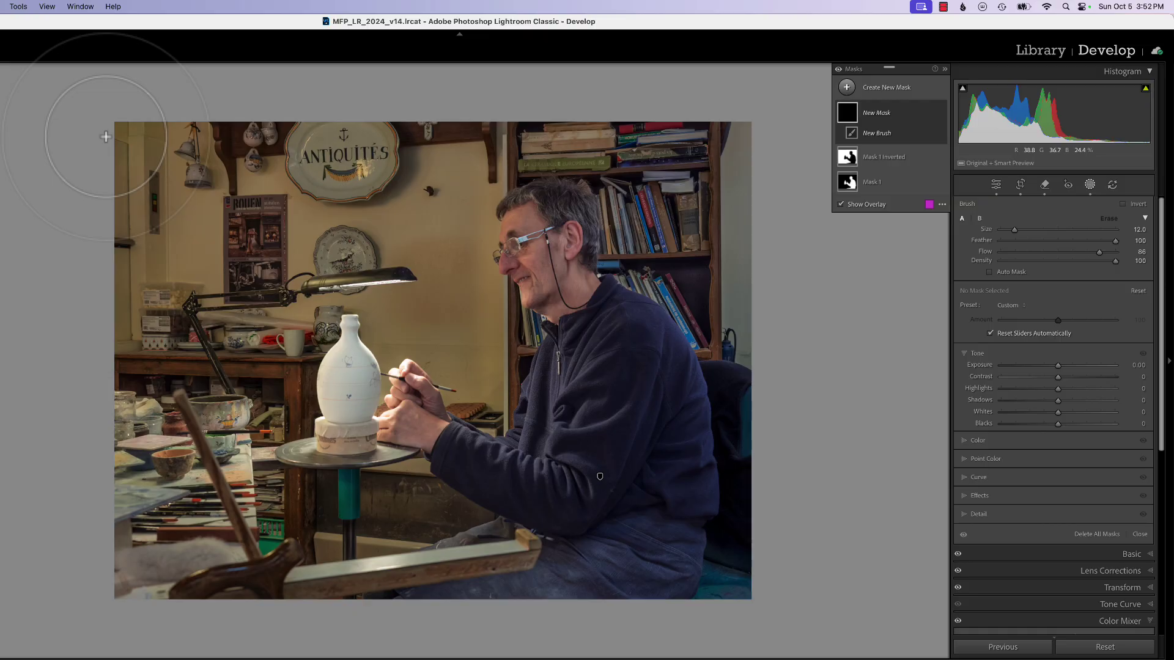
{"action": "left_click", "coordinate": [105, 139]}
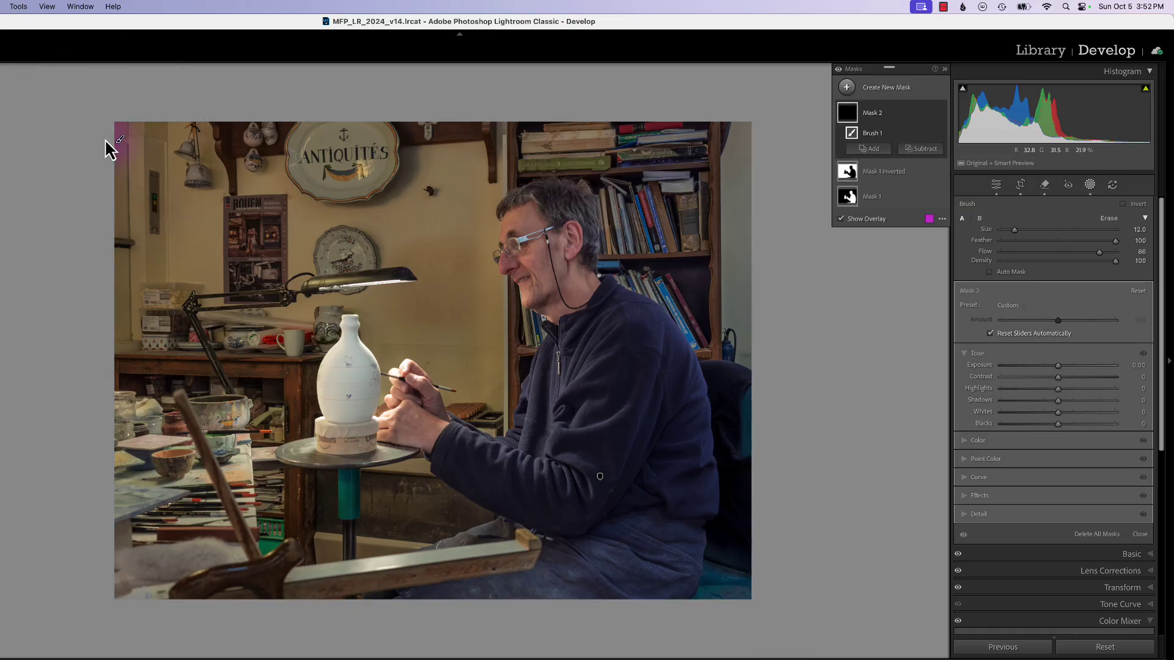
{"action": "scroll", "coordinate": [721, 411], "scroll_direction": "up", "scroll_amount": 1}
{"action": "scroll", "coordinate": [720, 411], "scroll_direction": "up", "scroll_amount": 20}
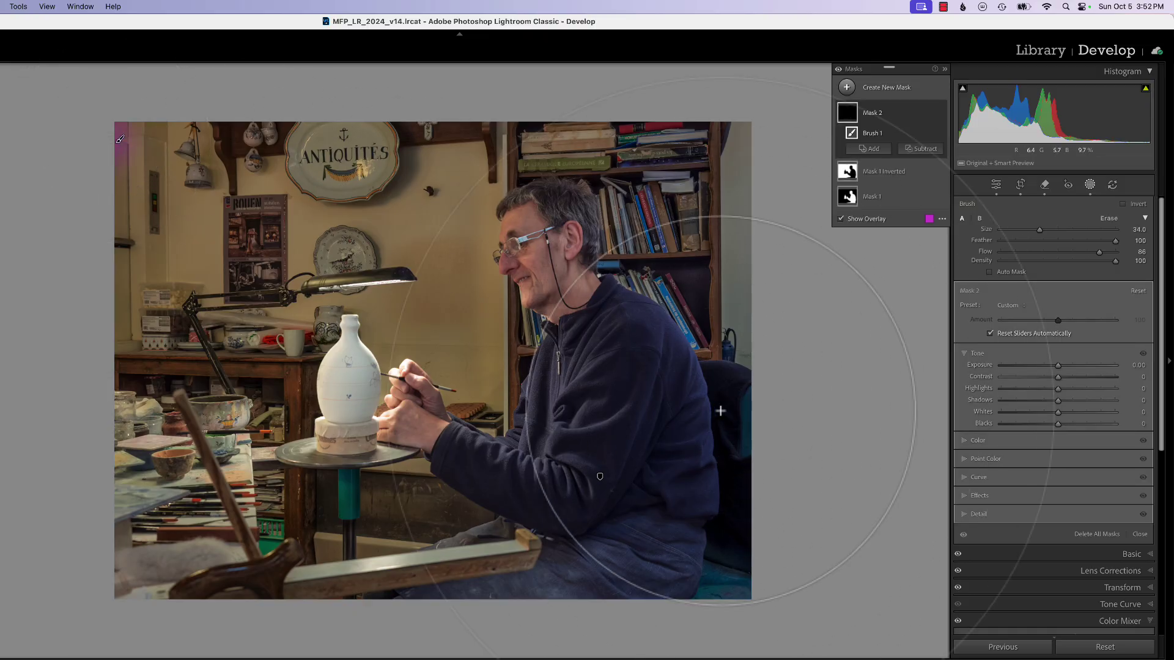
{"action": "scroll", "coordinate": [734, 436], "scroll_direction": "up", "scroll_amount": 2}
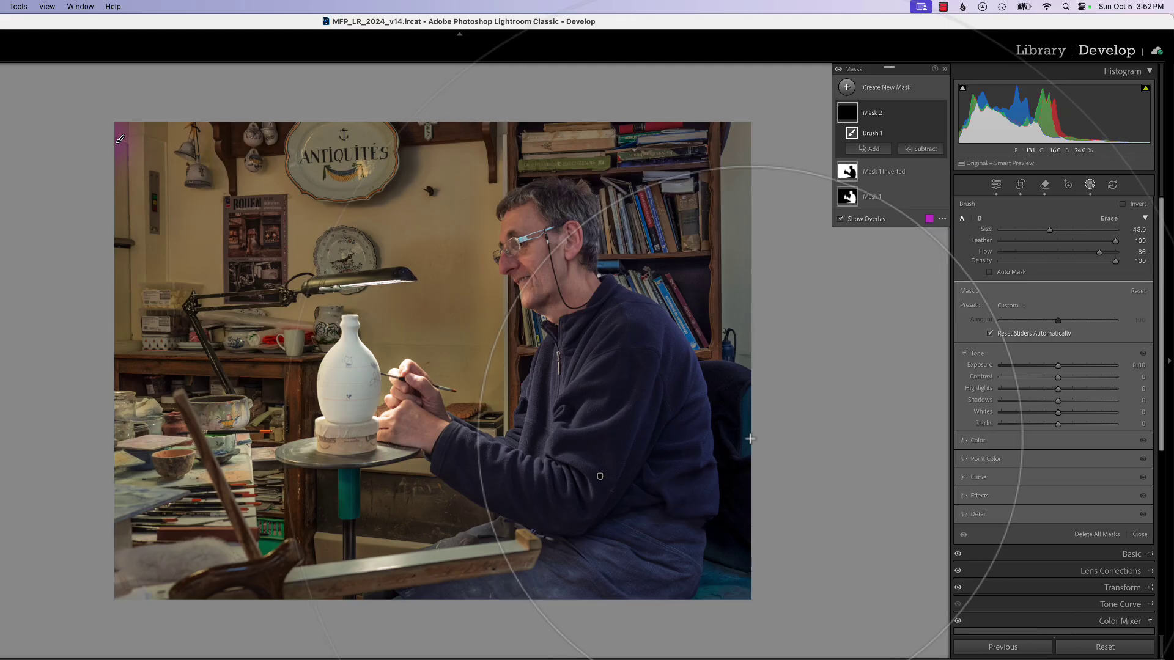
{"action": "scroll", "coordinate": [759, 412], "scroll_direction": "up", "scroll_amount": 2}
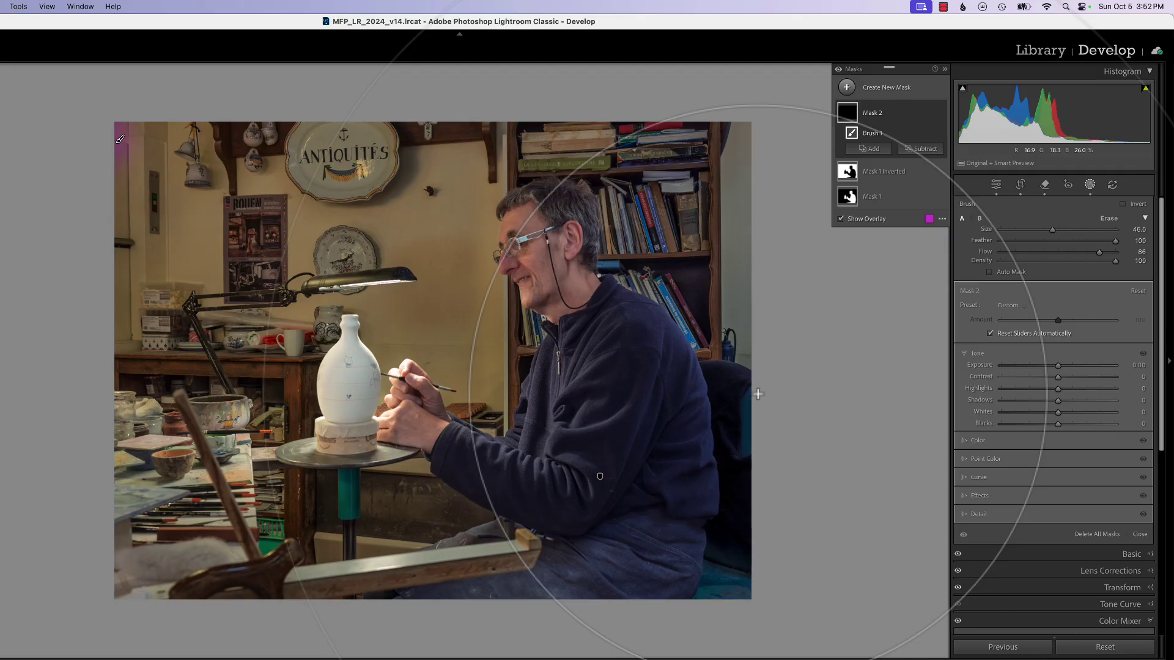
{"action": "left_click", "coordinate": [758, 395], "text": "shift"}
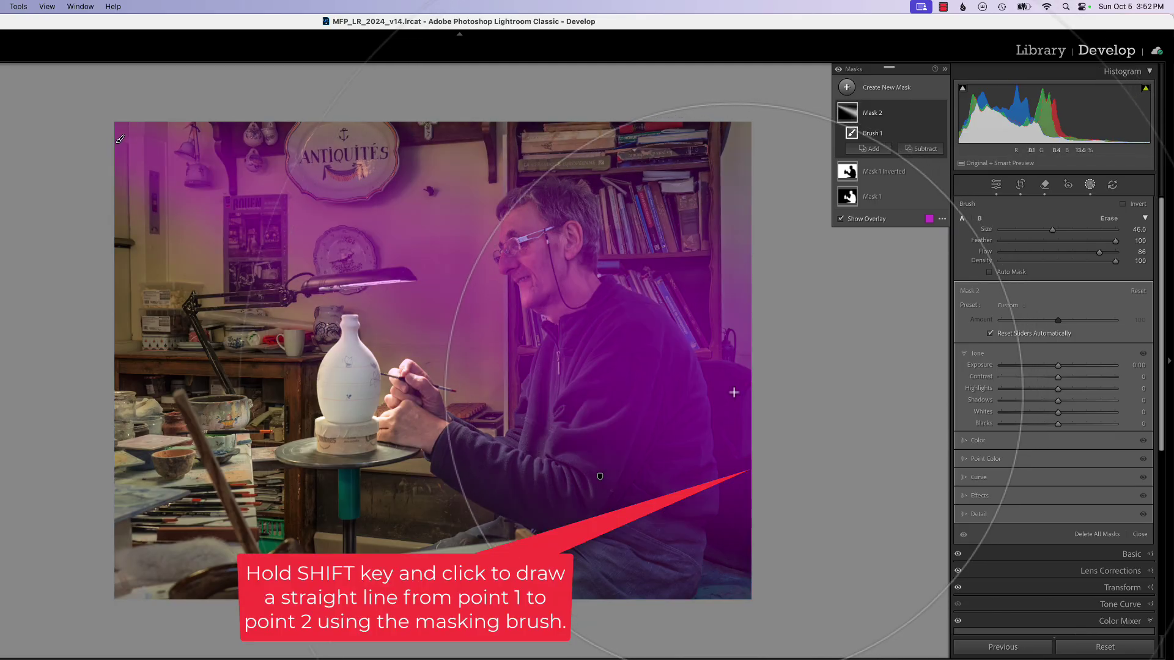
{"action": "left_click_drag", "start_coordinate": [1058, 365], "coordinate": [1072, 363]}
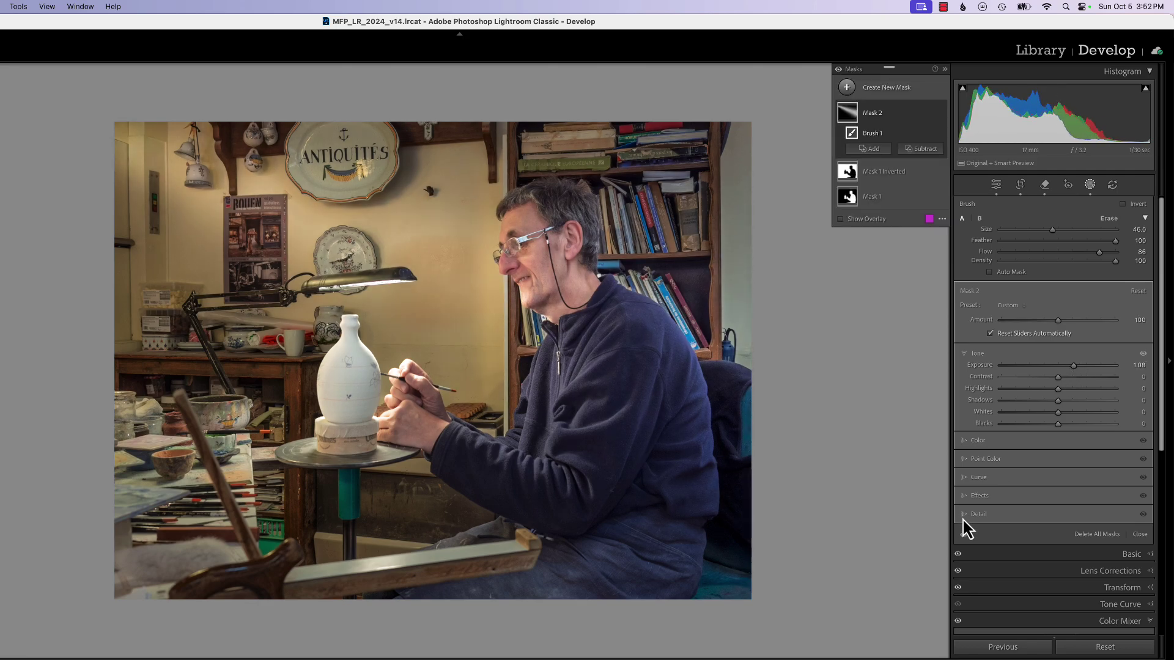
Give Mask 2 Dehaze -27, highlights -46 and exposure 0.96
{"action": "left_click", "coordinate": [982, 479]}
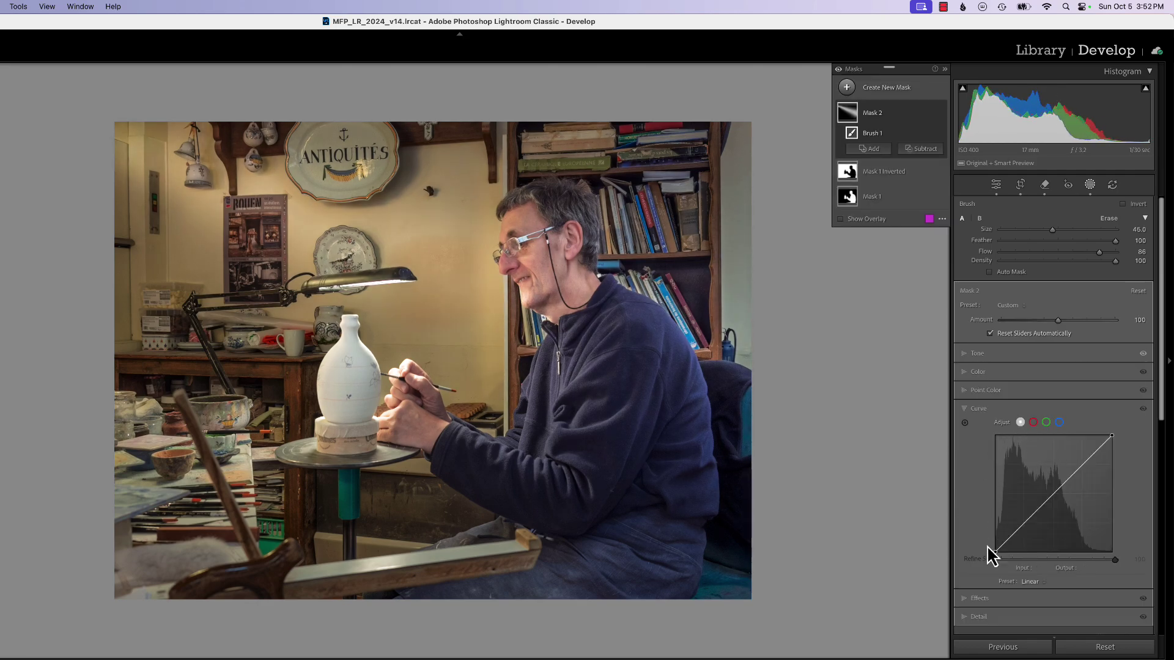
{"action": "left_click", "coordinate": [975, 600]}
{"action": "left_click_drag", "start_coordinate": [1057, 463], "coordinate": [1042, 468]}
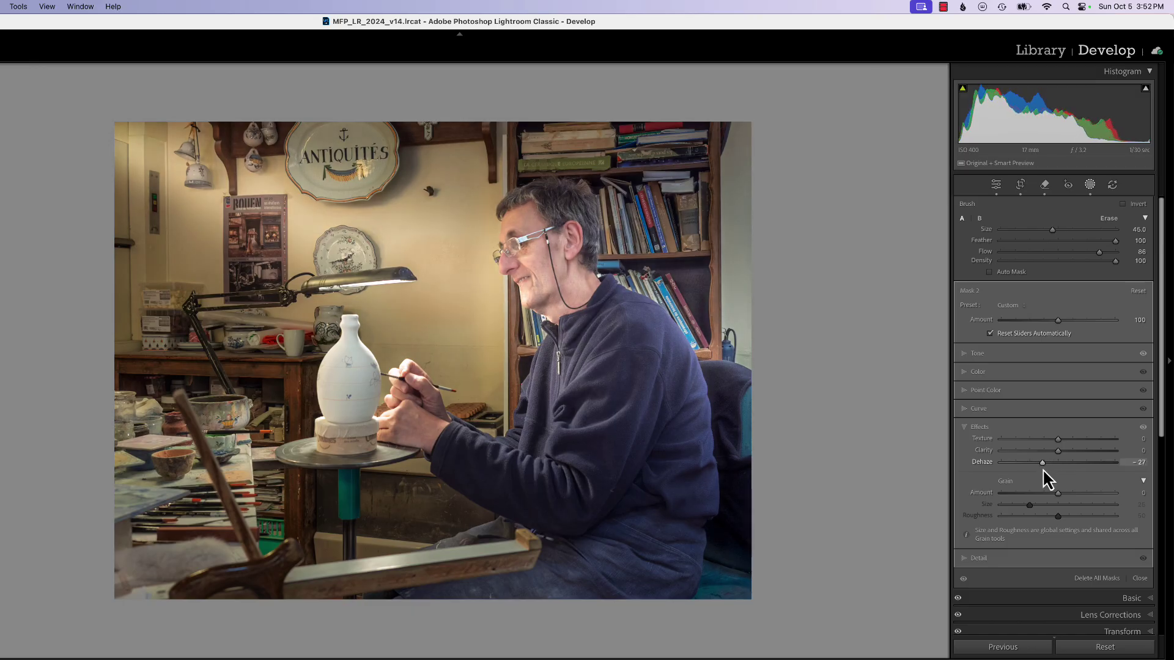
{"action": "left_click", "coordinate": [979, 354]}
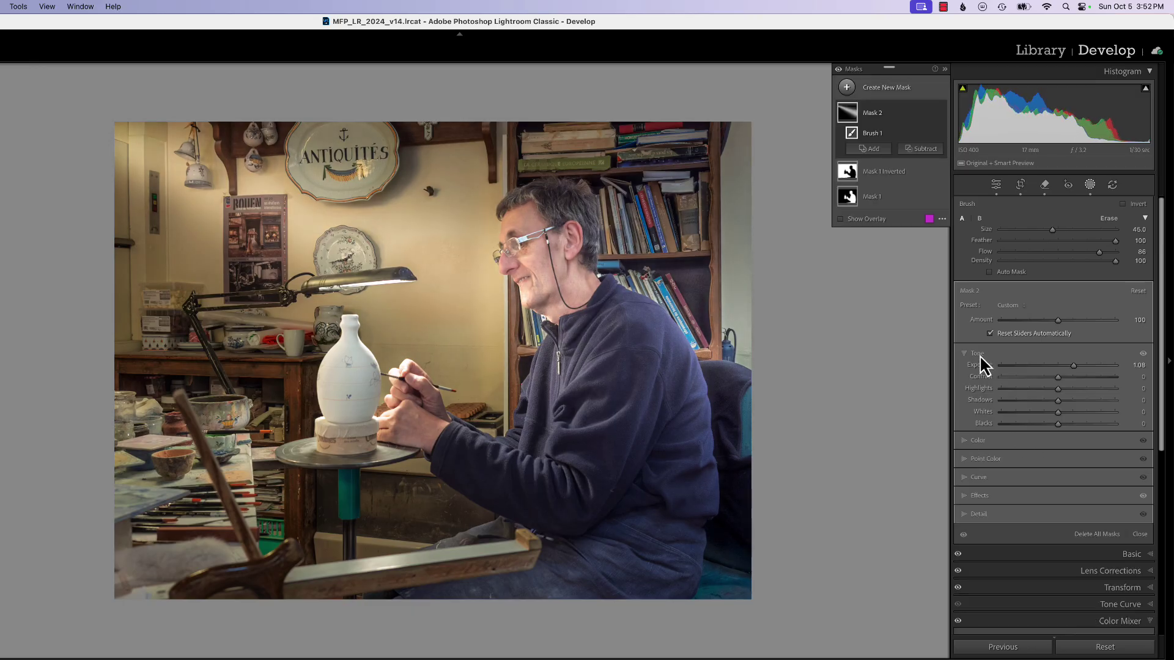
{"action": "left_click_drag", "start_coordinate": [1059, 395], "coordinate": [1032, 403]}
{"action": "left_click_drag", "start_coordinate": [1072, 368], "coordinate": [1071, 377]}
{"action": "left_click", "coordinate": [922, 148]}
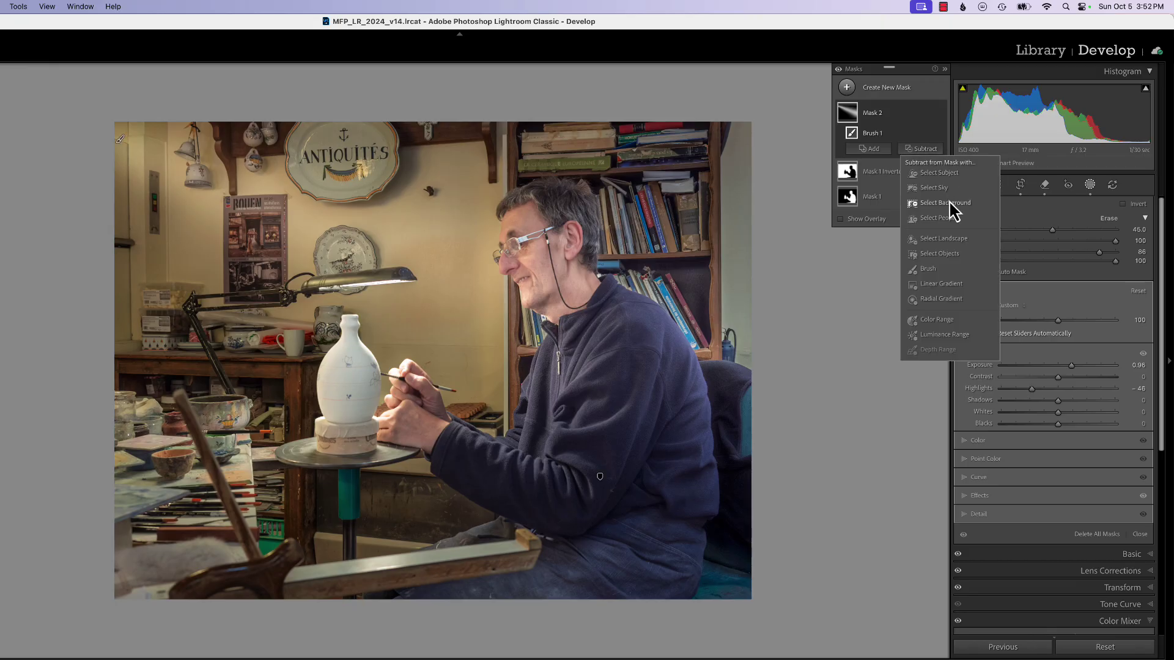
Subtract the subject from Mask 2 and set exposure 0.88, contrast -29, shadows -13, whites 4
{"action": "left_click", "coordinate": [924, 174]}
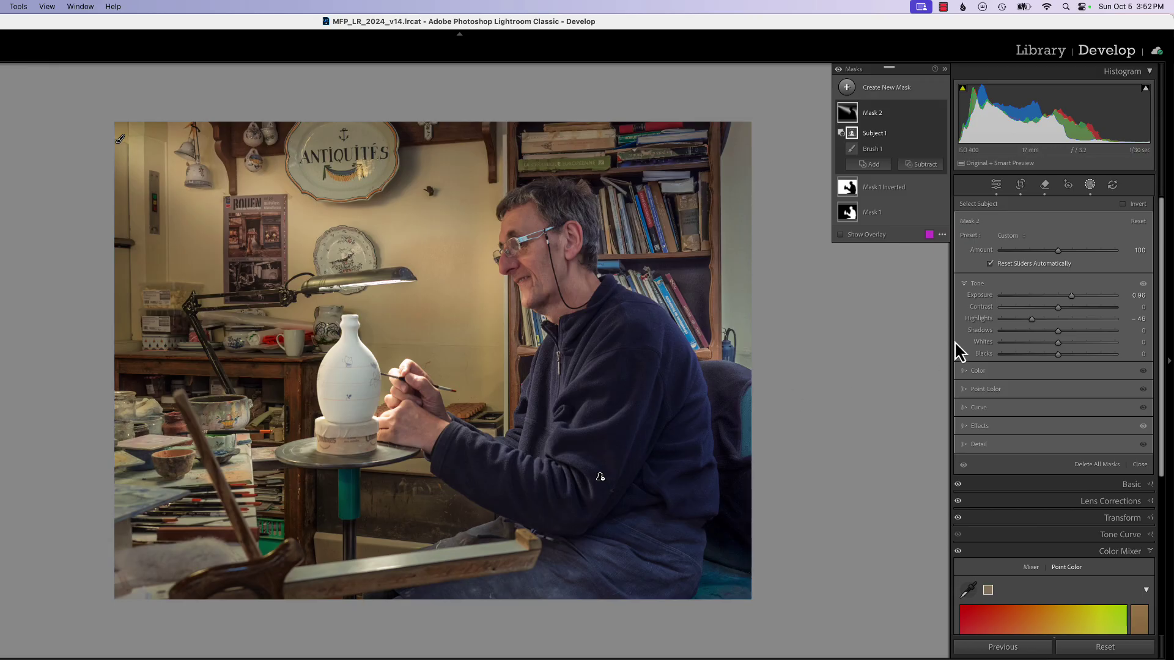
{"action": "left_click_drag", "start_coordinate": [1072, 297], "coordinate": [1059, 351]}
Create a new Select Subject mask of the man and add a brush subtraction to it
{"action": "left_click", "coordinate": [849, 90]}
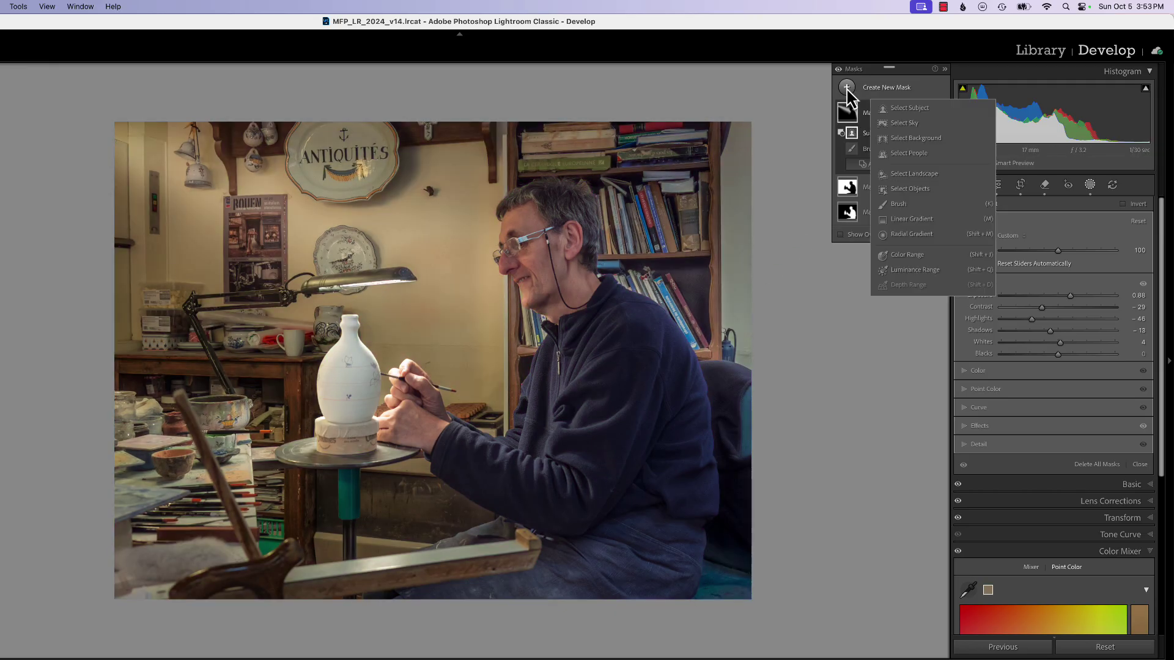
{"action": "left_click", "coordinate": [904, 109]}
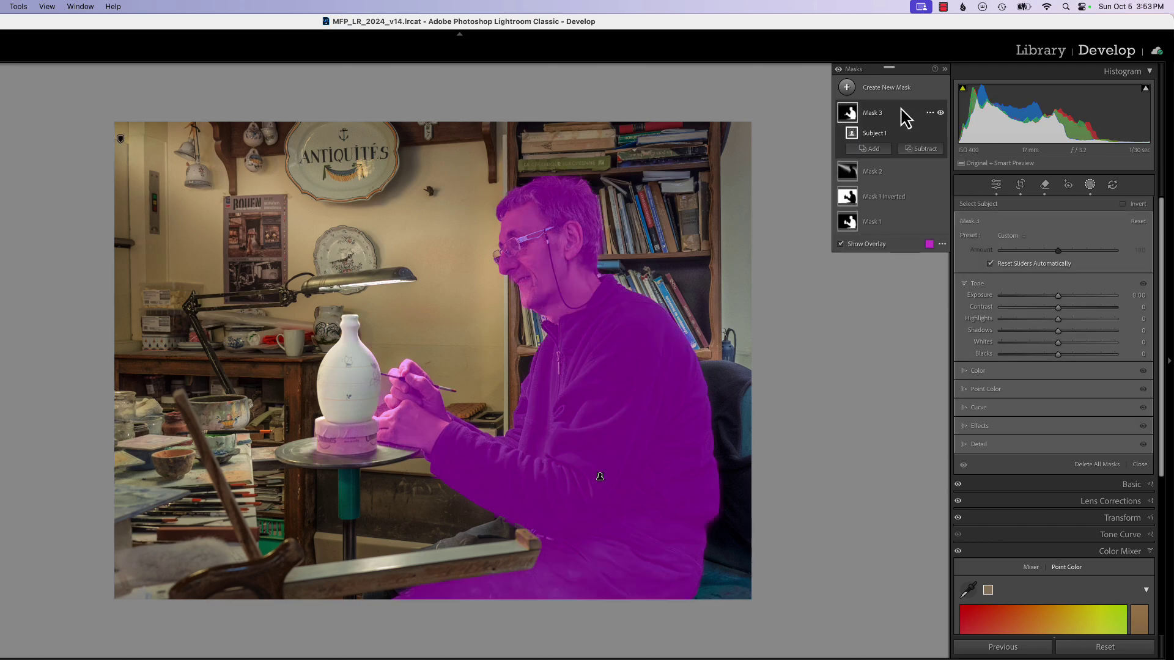
{"action": "left_click", "coordinate": [922, 149]}
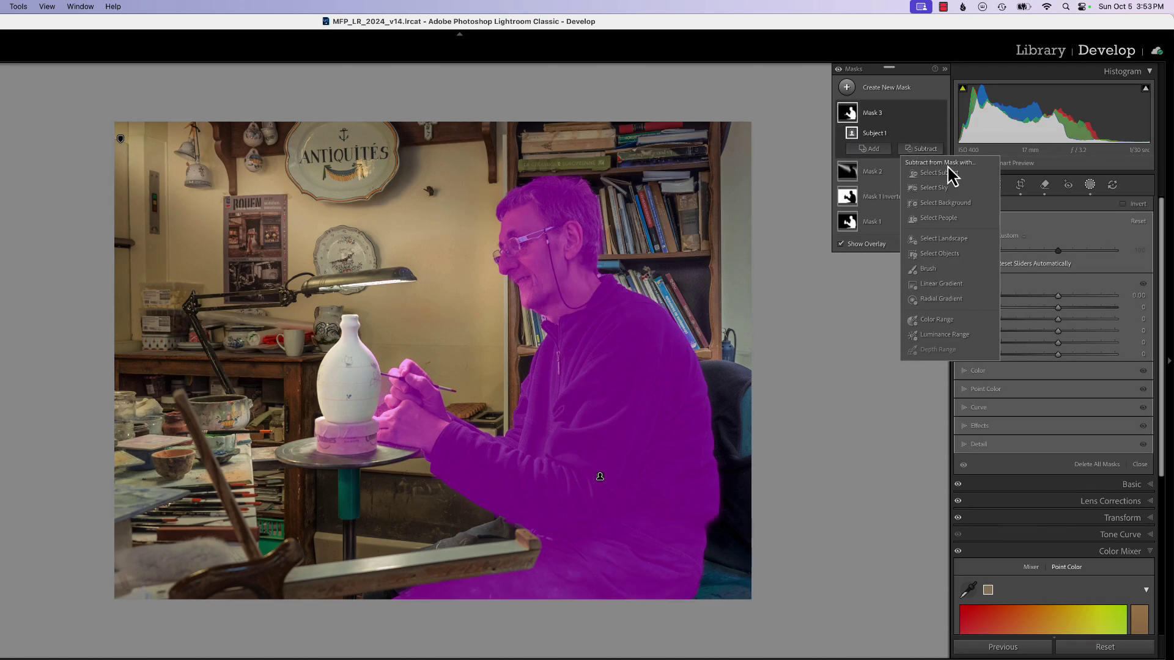
{"action": "left_click", "coordinate": [933, 271]}
Lower the erase brush flow to 38 and paint the mask off the vase base
{"action": "left_click_drag", "start_coordinate": [1100, 253], "coordinate": [1044, 262]}
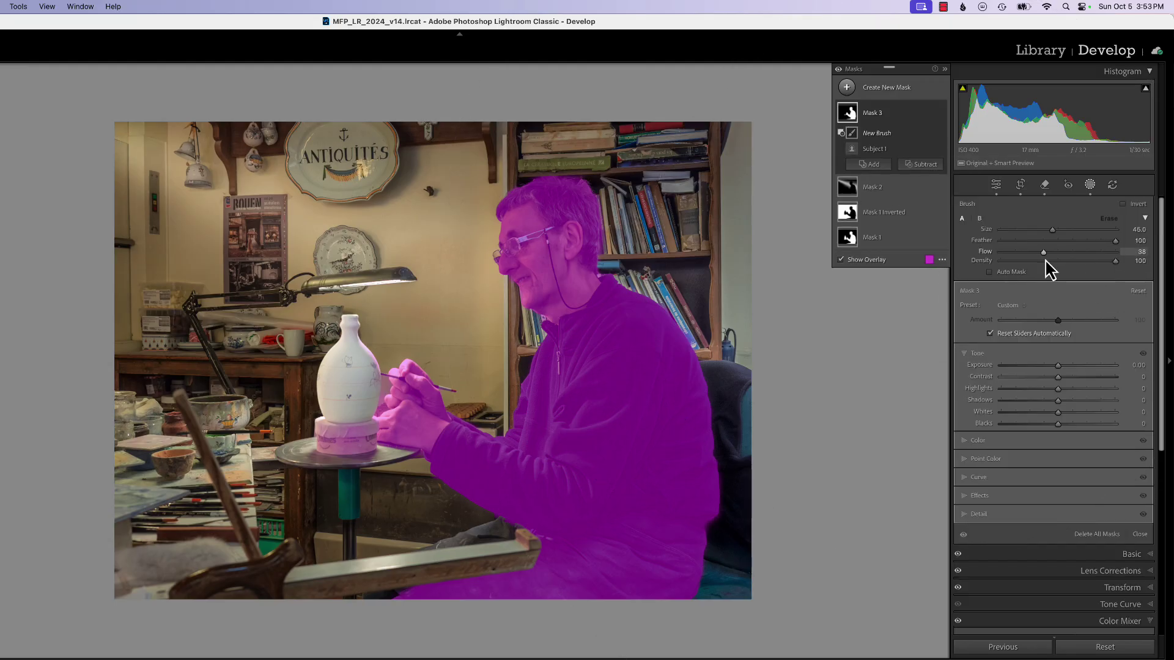
{"action": "scroll", "coordinate": [611, 398], "scroll_direction": "down", "scroll_amount": 7}
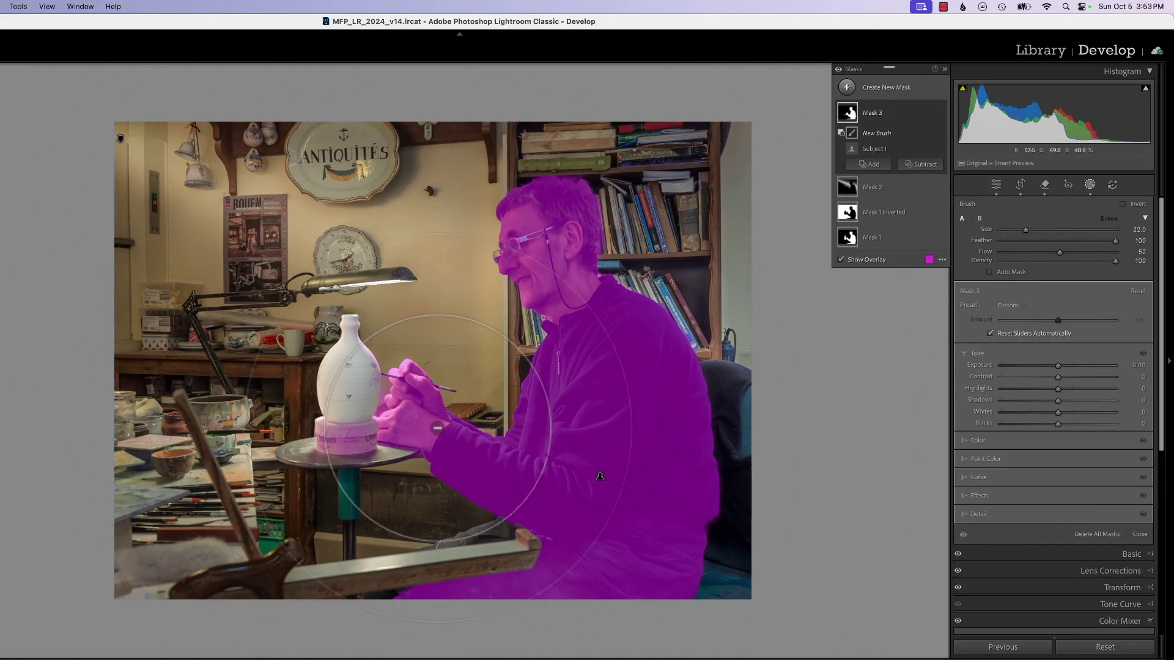
{"action": "key", "text": "shift+w"}
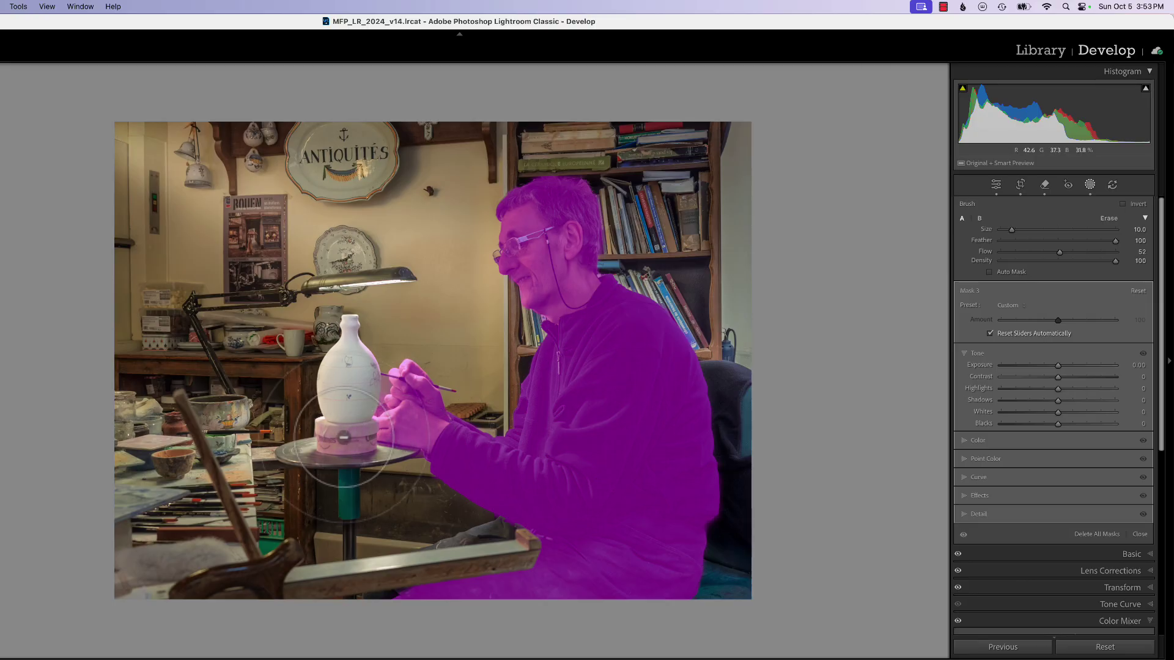
{"action": "mouse_move", "coordinate": [333, 445]}
{"action": "left_mouse_down"}
{"action": "mouse_move", "coordinate": [366, 464]}
{"action": "mouse_move", "coordinate": [361, 443]}
{"action": "left_mouse_up"}
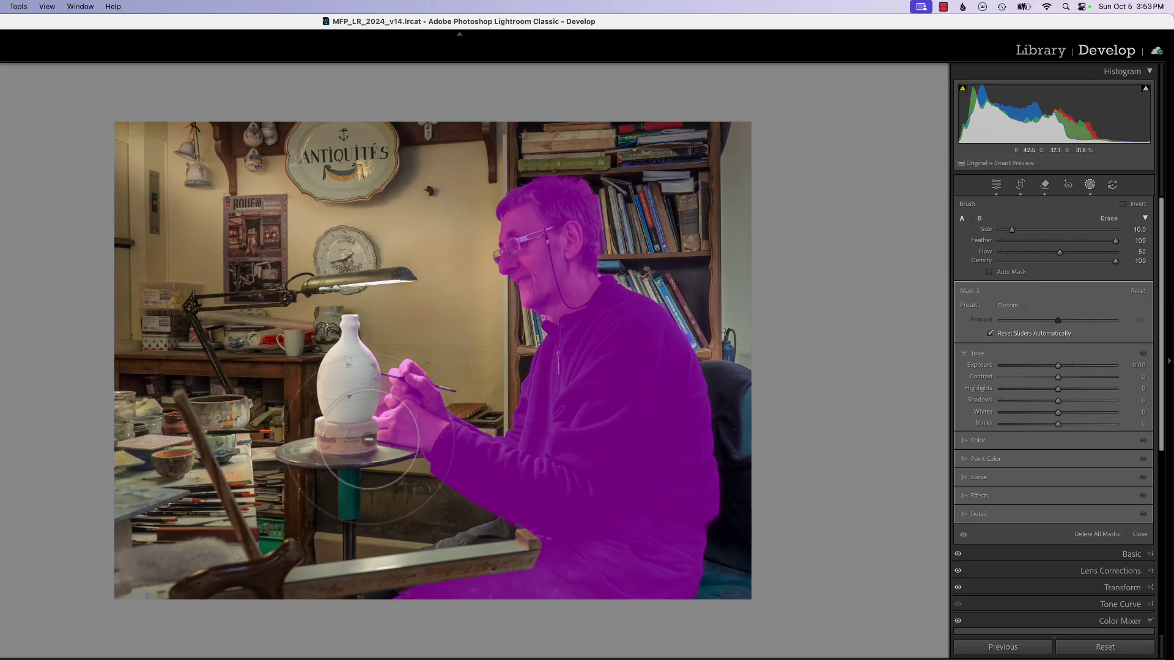
{"action": "key", "text": "shift+w"}
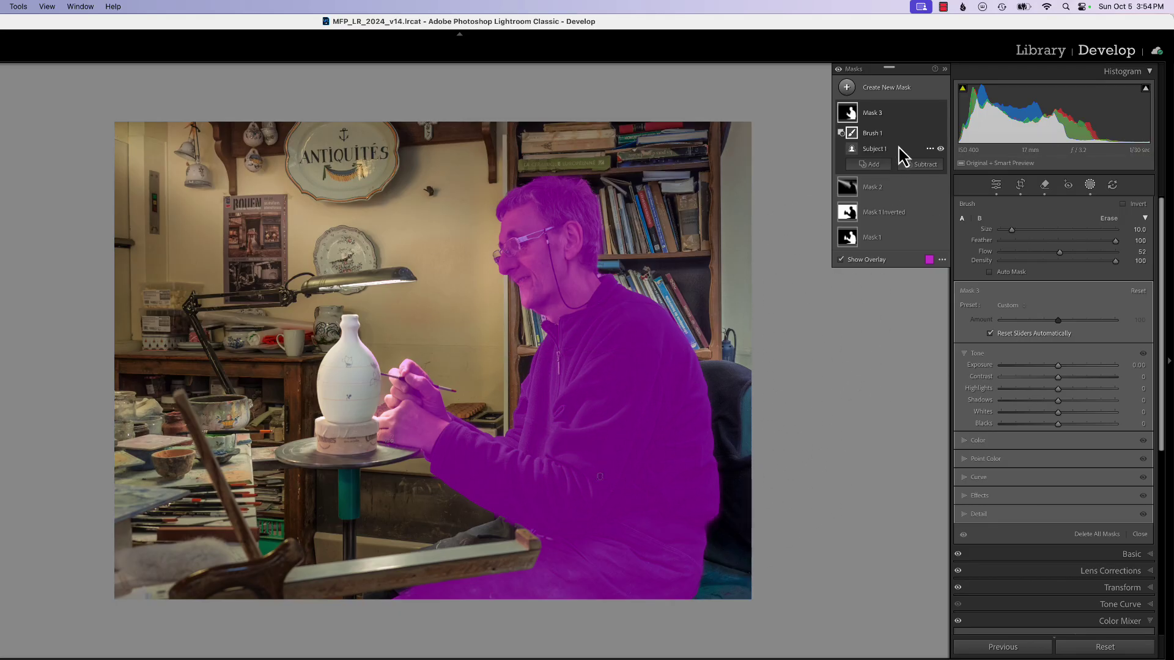
Intersect Mask 3 with a new radial gradient
{"action": "right_click", "coordinate": [930, 114]}
{"action": "mouse_move", "coordinate": [963, 167]}
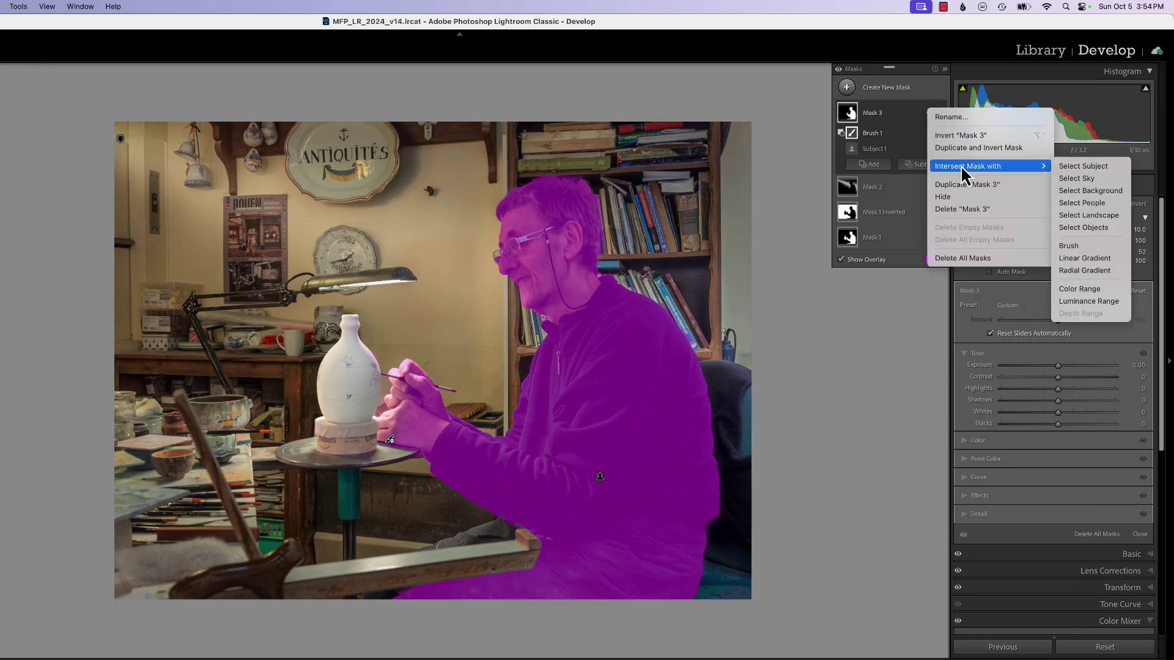
{"action": "left_click", "coordinate": [1084, 271]}
Place a tilted ellipse over the man and vase, then raise exposure to 0.50 and shadows to 39
{"action": "left_click_drag", "start_coordinate": [433, 281], "coordinate": [581, 535]}
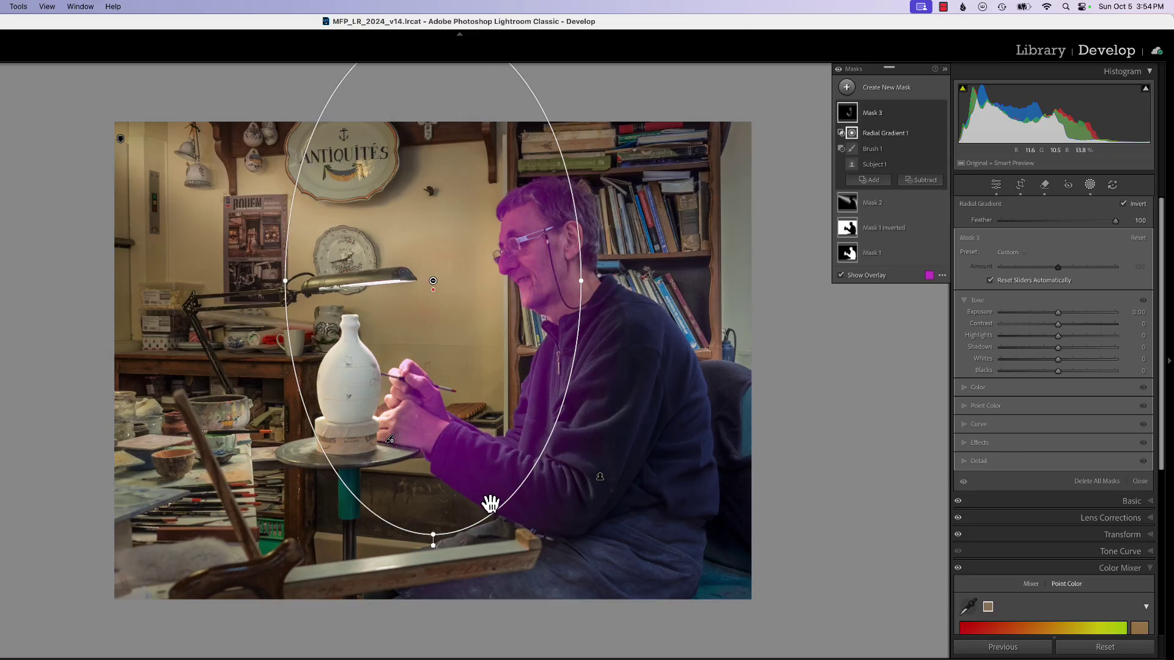
{"action": "left_click_drag", "start_coordinate": [434, 544], "coordinate": [335, 526]}
{"action": "left_click_drag", "start_coordinate": [433, 286], "coordinate": [477, 357]}
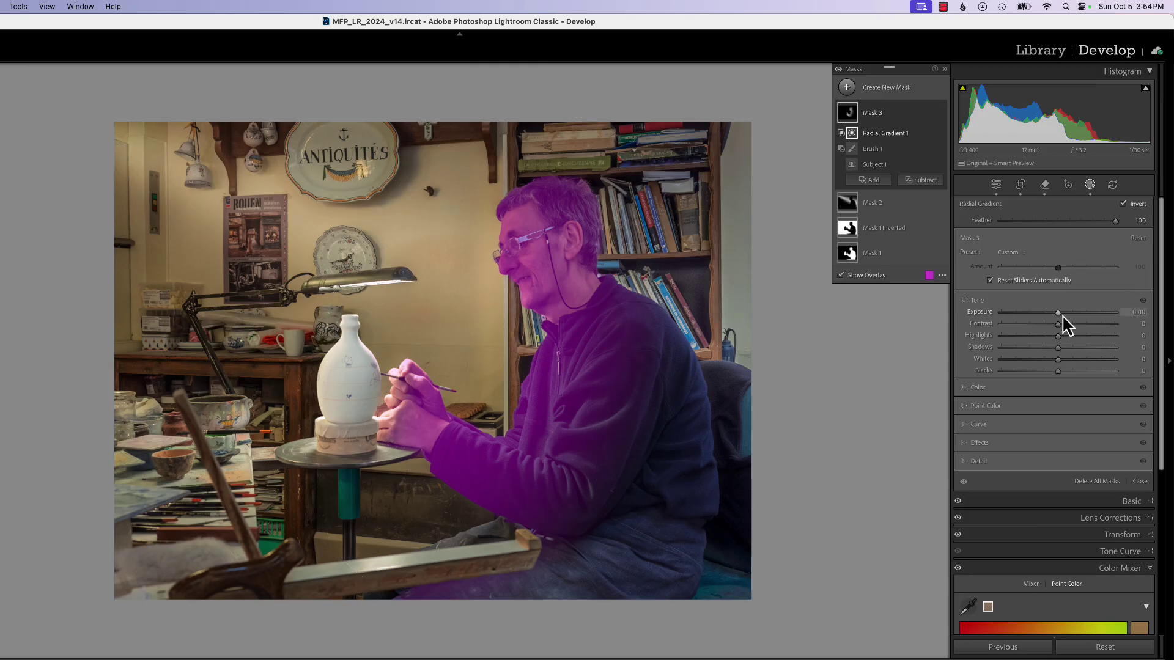
{"action": "left_click_drag", "start_coordinate": [1059, 317], "coordinate": [1083, 348]}
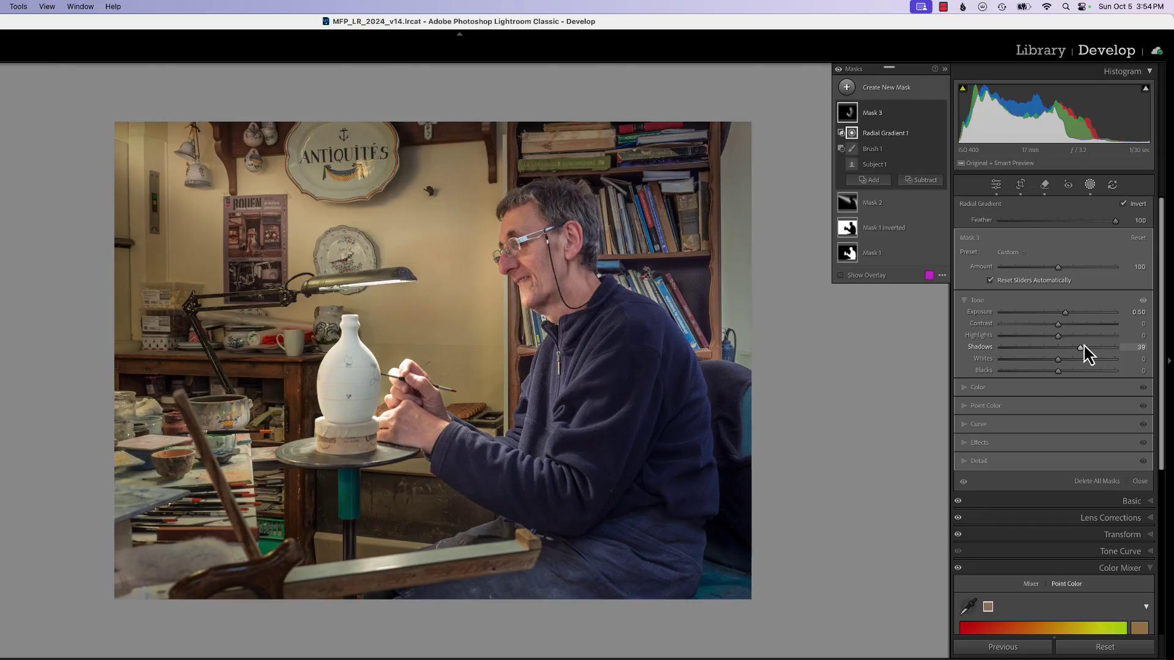
Warm the masked subject to Temp 12 and nudge the ellipse slightly right
{"action": "left_click", "coordinate": [973, 388]}
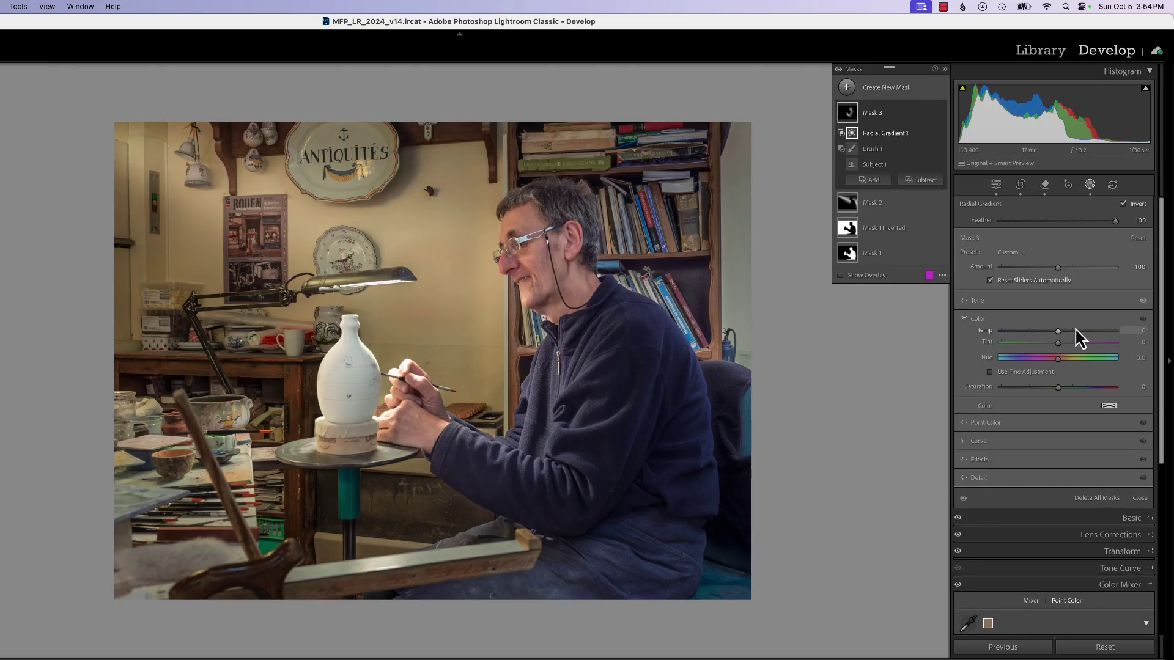
{"action": "left_click_drag", "start_coordinate": [1057, 332], "coordinate": [1065, 337]}
{"action": "left_click_drag", "start_coordinate": [437, 353], "coordinate": [492, 331]}
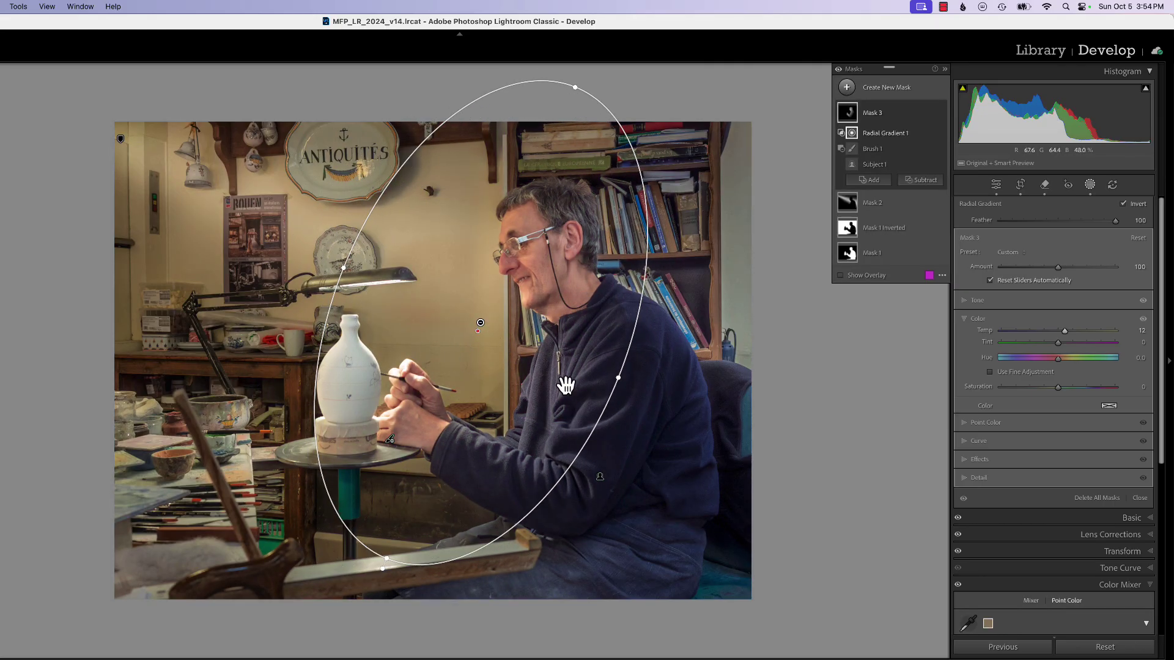
{"action": "left_click", "coordinate": [388, 556]}
Reshape the ellipse narrower from its sides and reduce its feather to 67
{"action": "key", "text": "alt"}
{"action": "left_click_drag", "start_coordinate": [343, 268], "coordinate": [389, 324]}
{"action": "left_click_drag", "start_coordinate": [618, 385], "coordinate": [611, 411]}
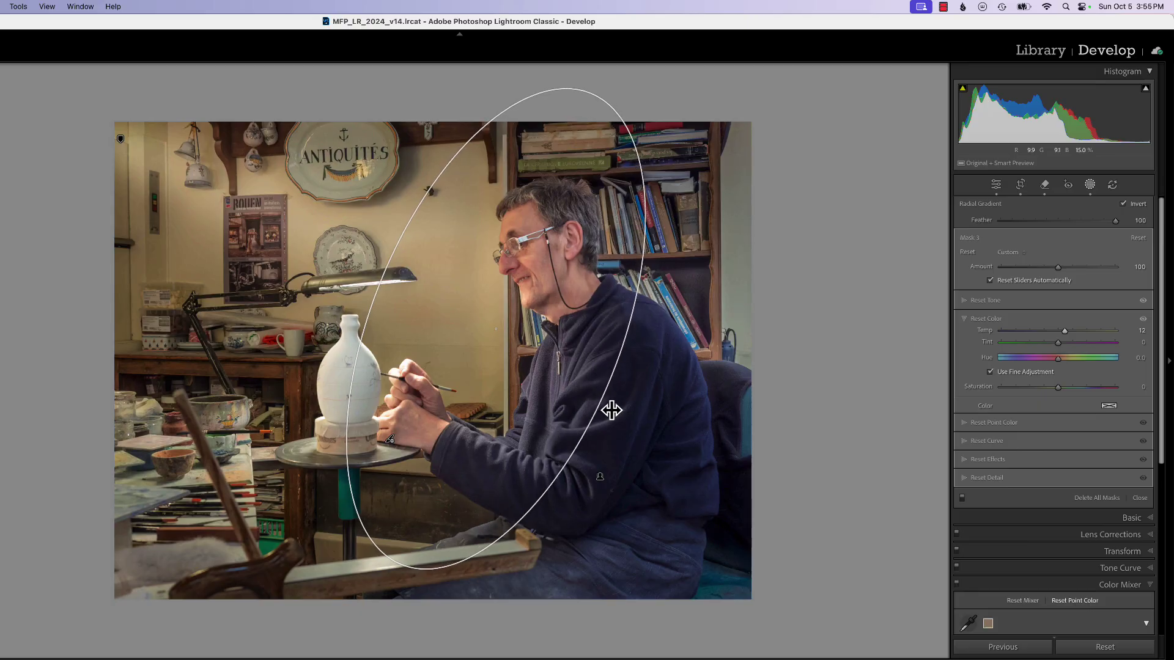
{"action": "left_click_drag", "start_coordinate": [376, 281], "coordinate": [419, 312]}
{"action": "left_click_drag", "start_coordinate": [492, 337], "coordinate": [518, 437]}
Toggle Mask 3 off and on to compare, then lower its Amount from 150 to 67
{"action": "mouse_move", "coordinate": [941, 117]}
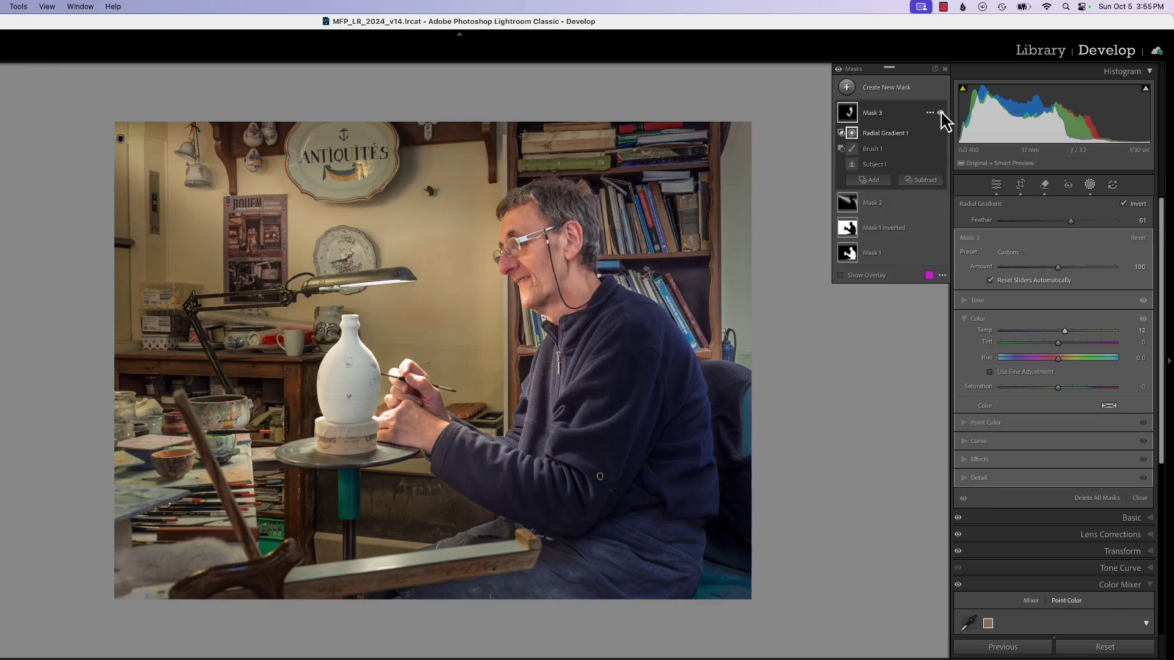
{"action": "left_click", "coordinate": [941, 114]}
{"action": "left_click", "coordinate": [942, 114]}
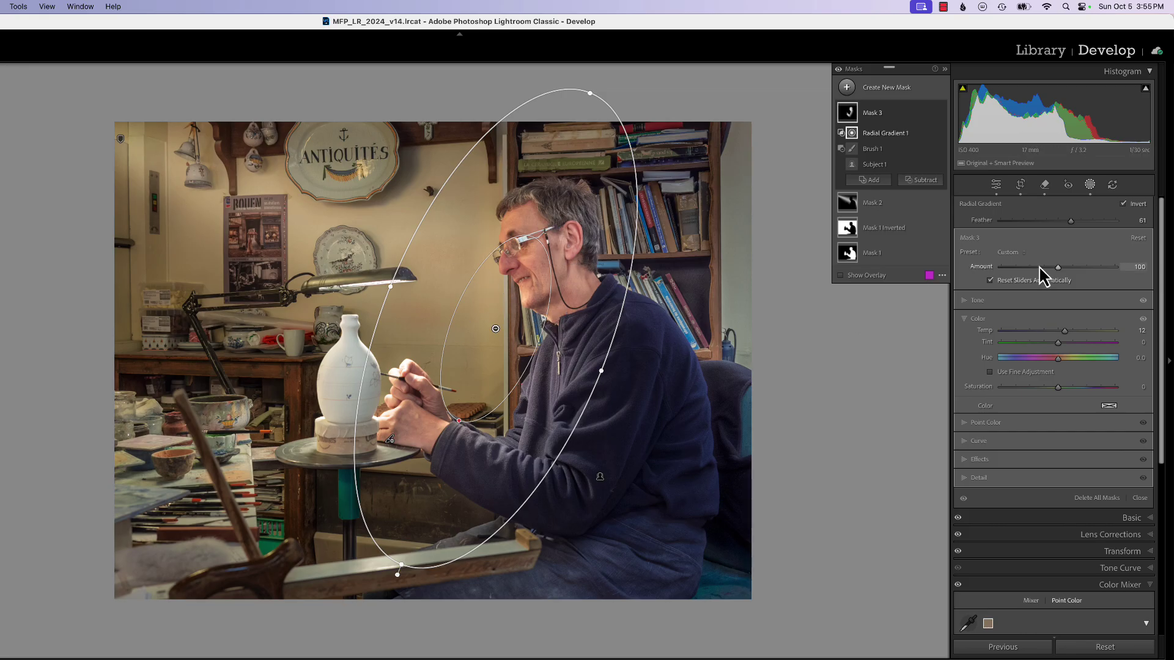
{"action": "left_click_drag", "start_coordinate": [1055, 271], "coordinate": [1049, 277]}
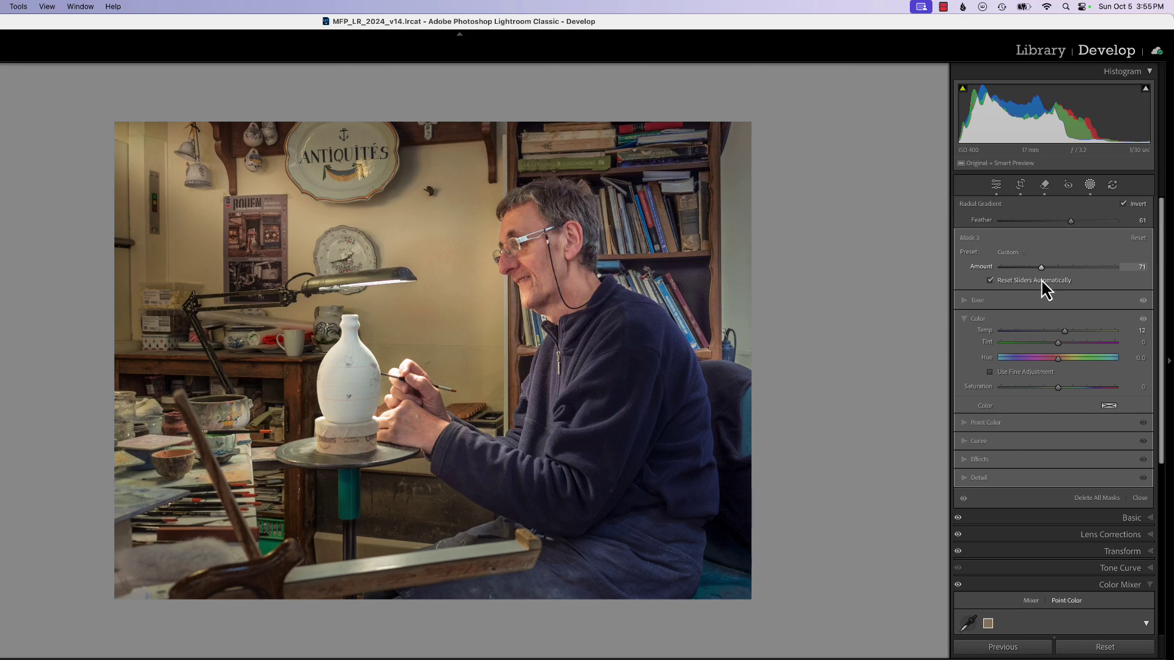
{"action": "left_click_drag", "start_coordinate": [1038, 280], "coordinate": [1038, 280]}
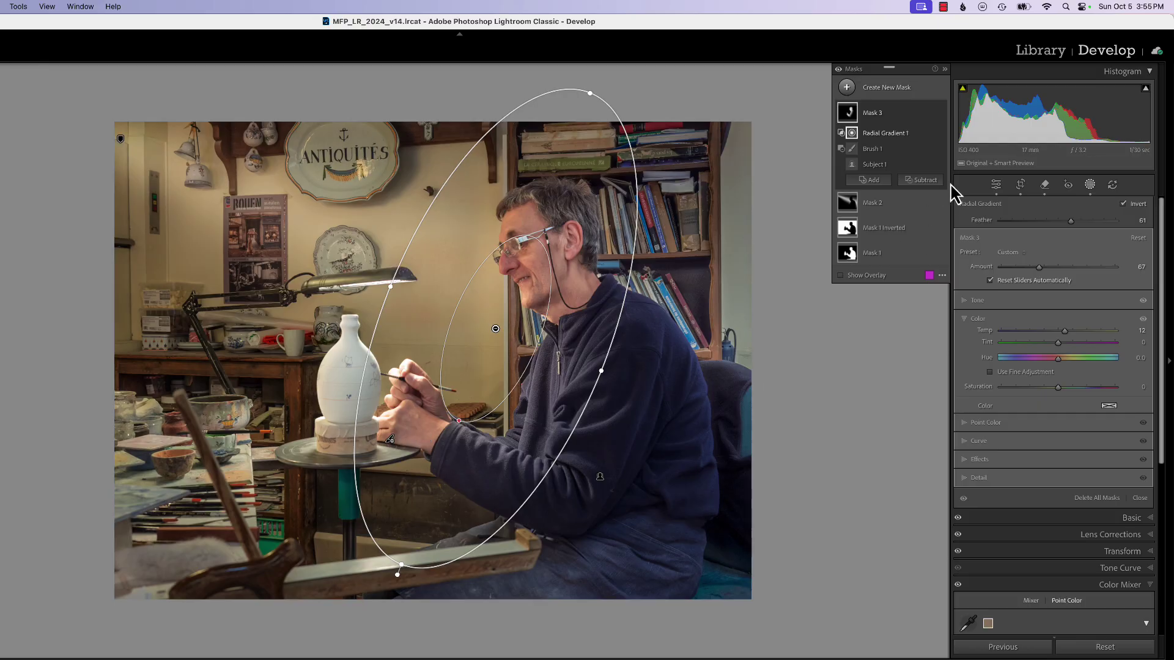
Create a Select Objects mask by brushing over the vase
{"action": "left_click", "coordinate": [847, 89]}
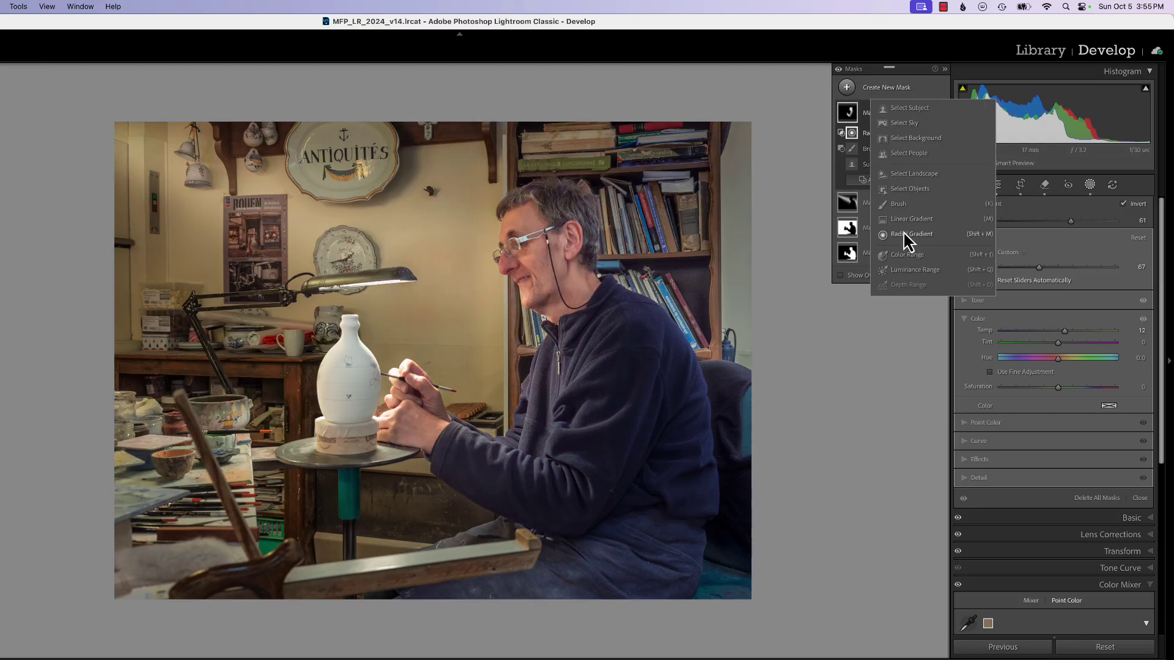
{"action": "left_click", "coordinate": [903, 190]}
{"action": "mouse_move", "coordinate": [342, 318]}
{"action": "left_mouse_down"}
{"action": "mouse_move", "coordinate": [324, 354]}
{"action": "mouse_move", "coordinate": [328, 425]}
{"action": "mouse_move", "coordinate": [358, 440]}
{"action": "mouse_move", "coordinate": [369, 406]}
{"action": "mouse_move", "coordinate": [357, 343]}
{"action": "mouse_move", "coordinate": [343, 406]}
{"action": "left_mouse_up"}
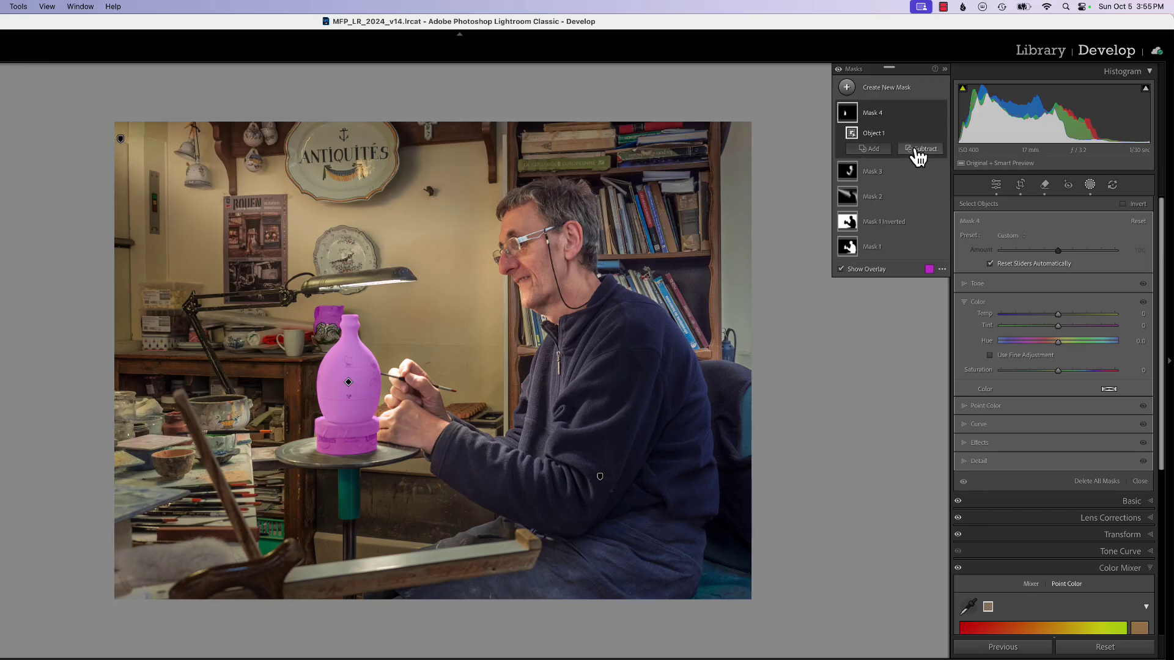
Subtract a brush from the vase mask at flow 100, erasing its spill onto the jug
{"action": "left_click", "coordinate": [918, 158]}
{"action": "left_click", "coordinate": [933, 272]}
{"action": "double_click", "coordinate": [1059, 252]}
{"action": "scroll", "coordinate": [306, 318], "scroll_direction": "down", "scroll_amount": 4}
{"action": "scroll", "coordinate": [315, 315], "scroll_direction": "down", "scroll_amount": 3}
{"action": "left_click_drag", "start_coordinate": [336, 309], "coordinate": [316, 315]}
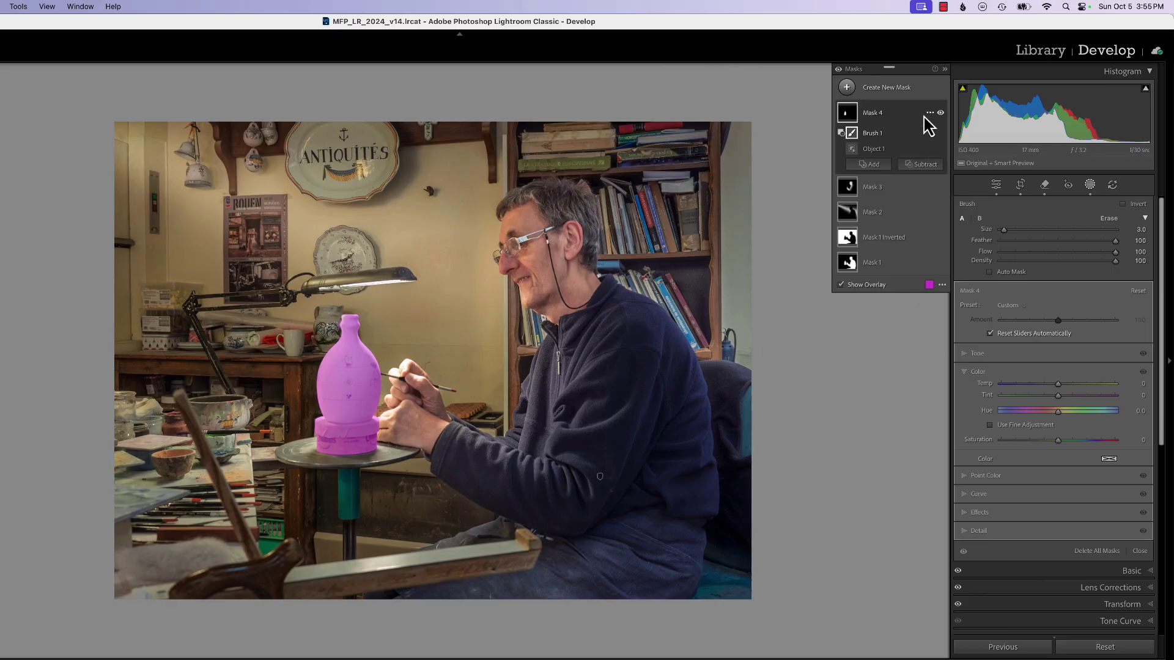
Intersect Mask 4 with a diagonal linear gradient across the vase, adjusting its lines and position
{"action": "left_click", "coordinate": [930, 113]}
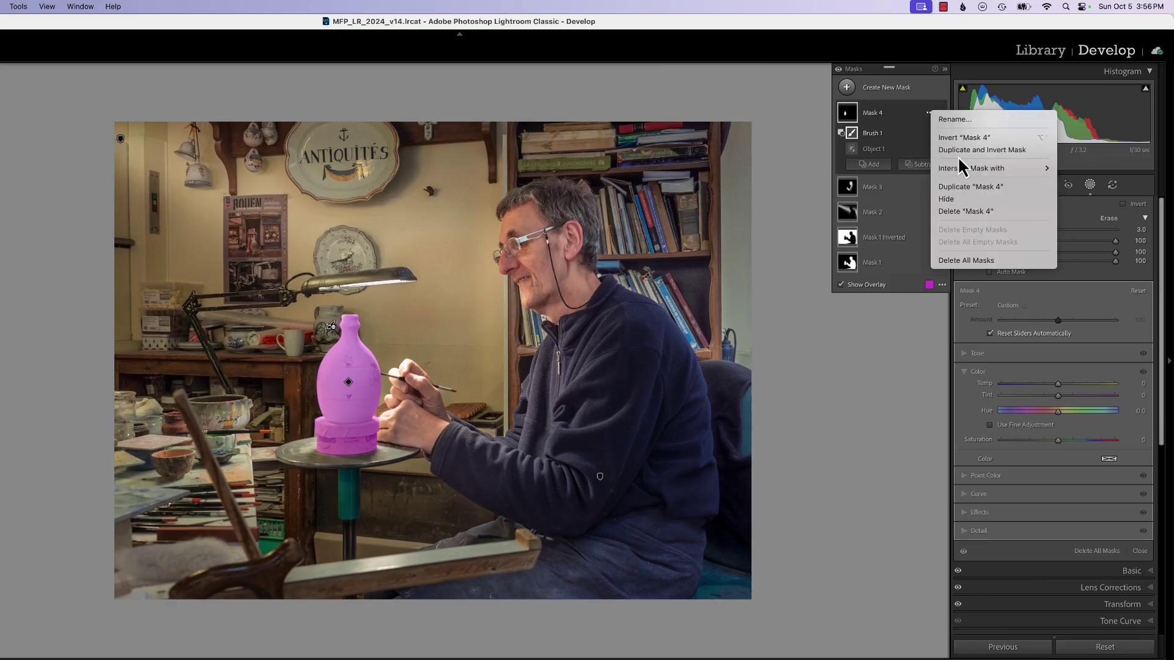
{"action": "mouse_move", "coordinate": [958, 165]}
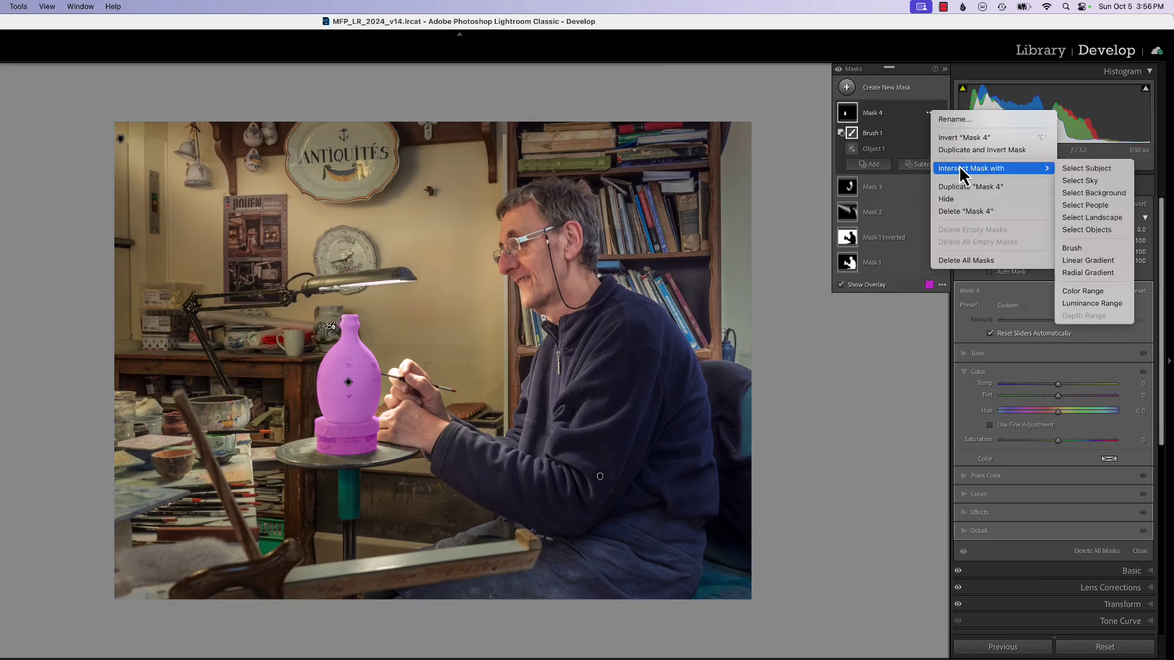
{"action": "left_click", "coordinate": [1099, 262]}
{"action": "left_click_drag", "start_coordinate": [366, 383], "coordinate": [283, 342]}
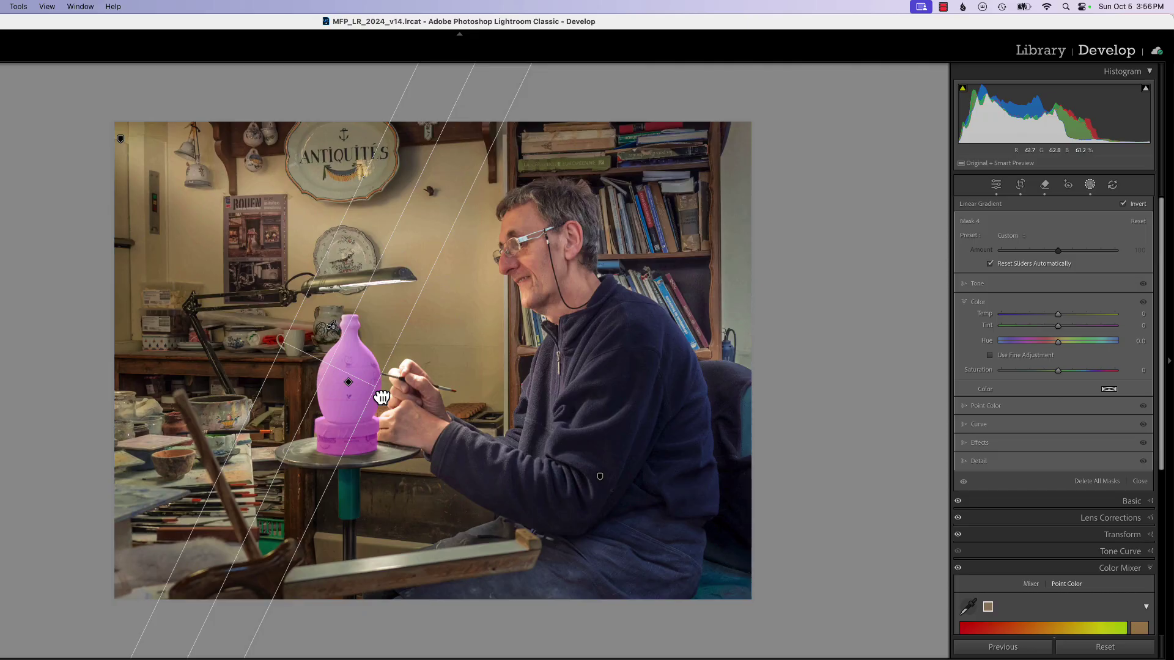
{"action": "left_click_drag", "start_coordinate": [289, 348], "coordinate": [343, 384]}
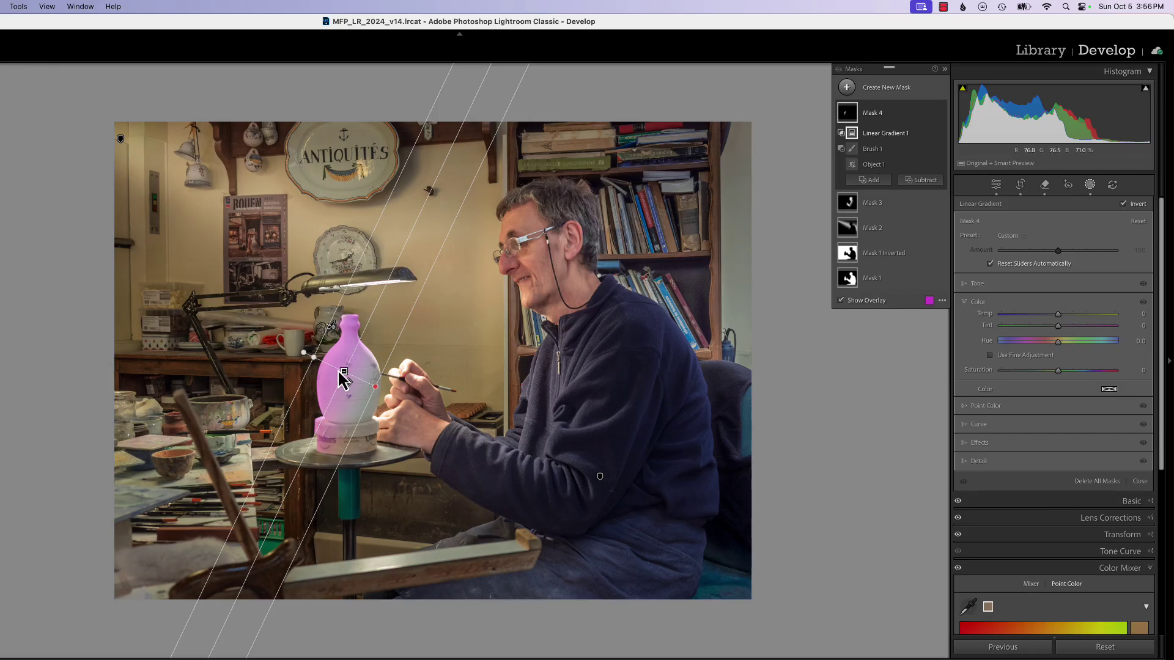
{"action": "left_click_drag", "start_coordinate": [347, 373], "coordinate": [309, 354]}
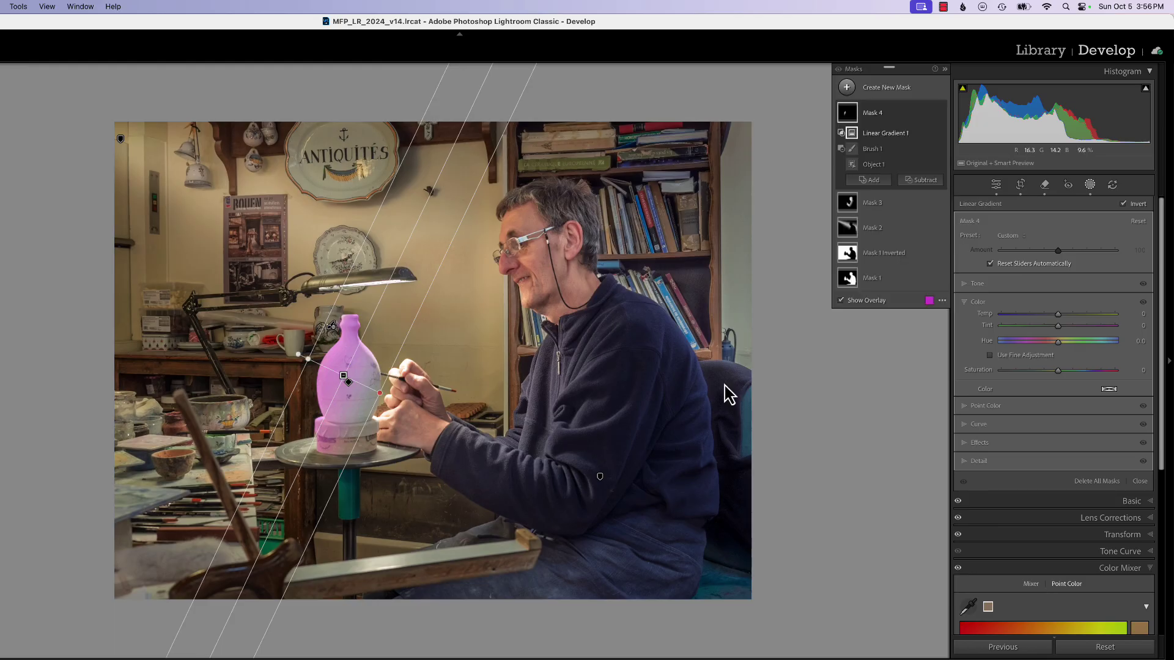
{"action": "left_click", "coordinate": [985, 285]}
Set the vase mask to exposure 0.29, highlights -11, shadows 57, and compare it on and off
{"action": "left_click_drag", "start_coordinate": [1057, 300], "coordinate": [1058, 330]}
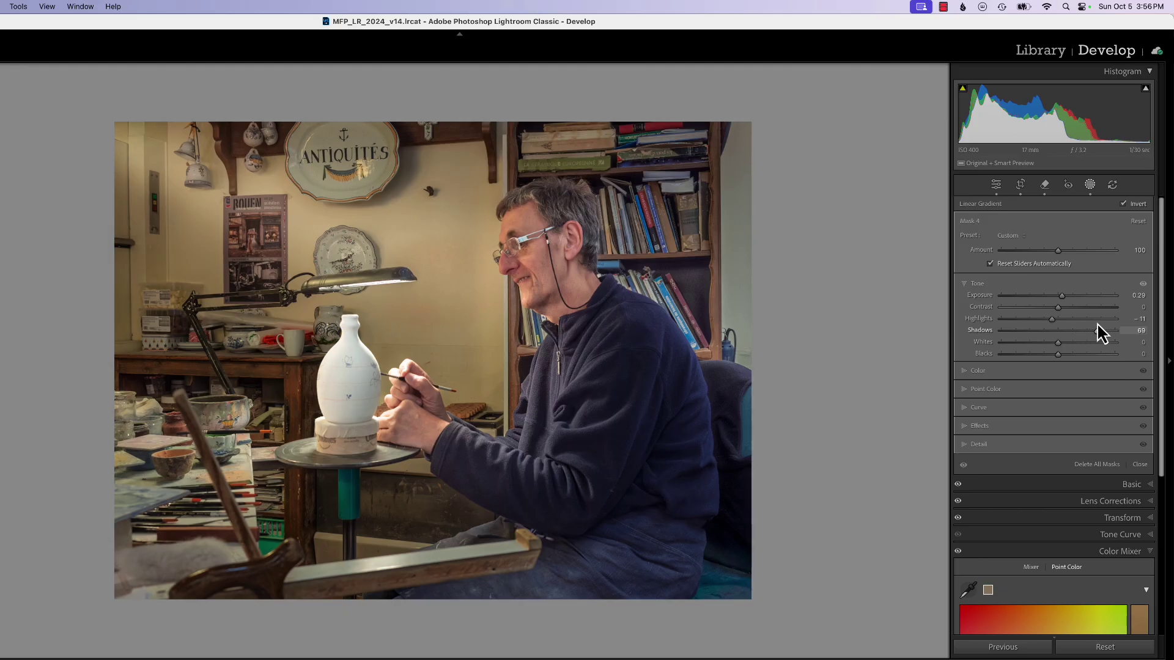
{"action": "left_click_drag", "start_coordinate": [1093, 334], "coordinate": [1093, 333]}
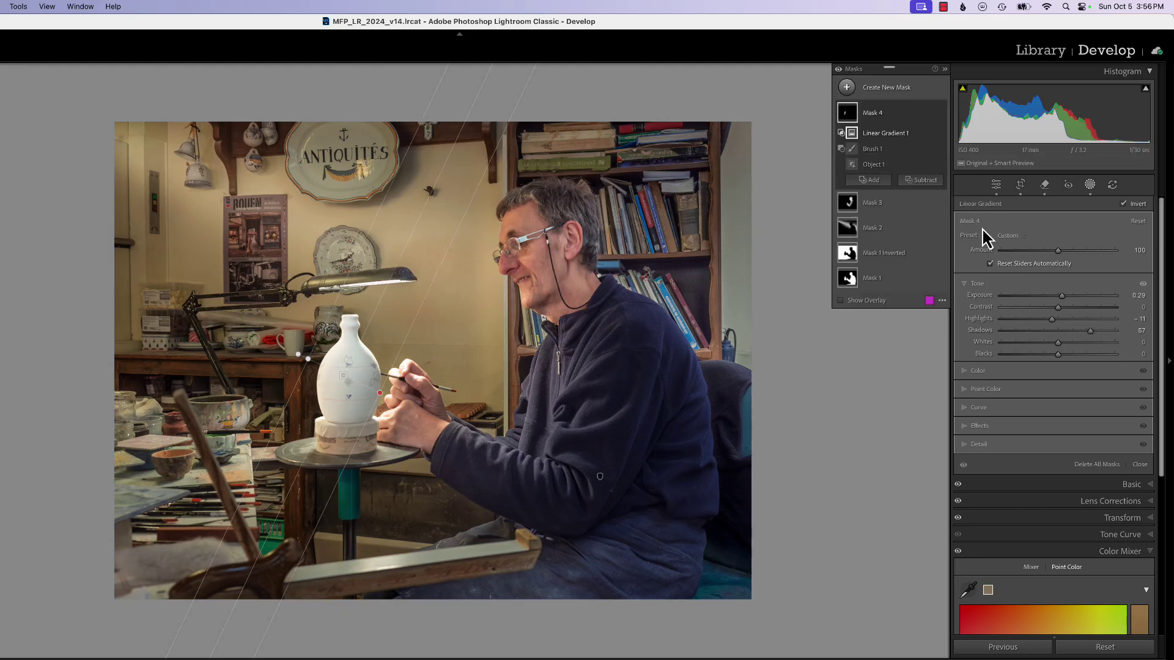
{"action": "left_click", "coordinate": [941, 113]}
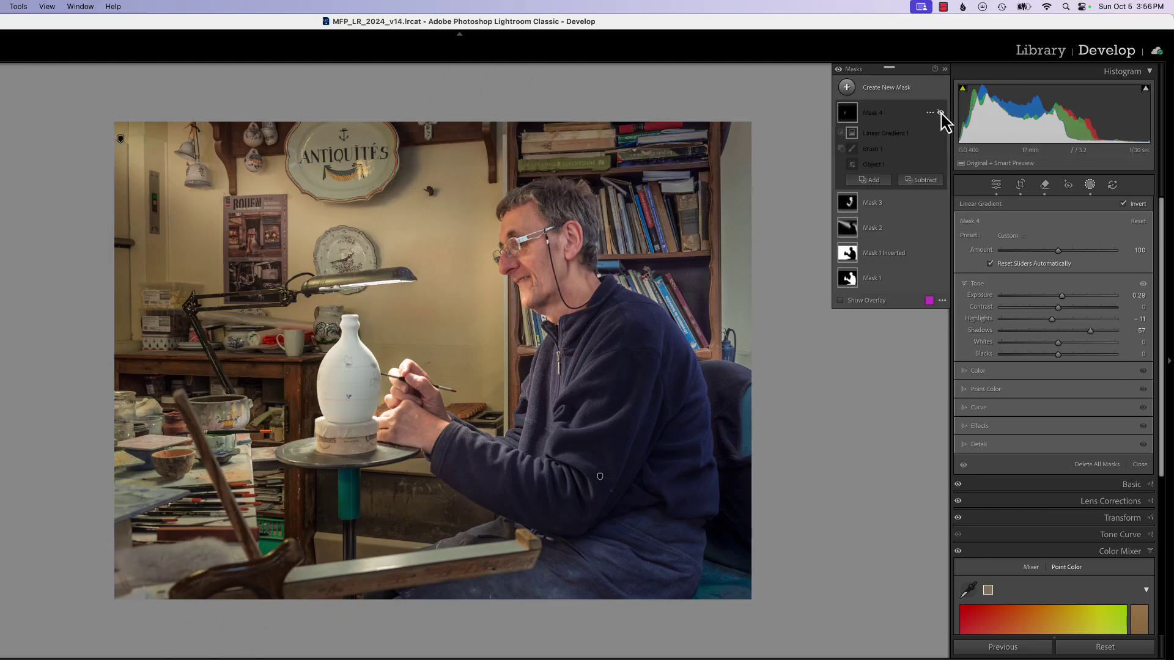
{"action": "left_click", "coordinate": [940, 112]}
{"action": "left_click", "coordinate": [941, 112]}
{"action": "left_click", "coordinate": [940, 112]}
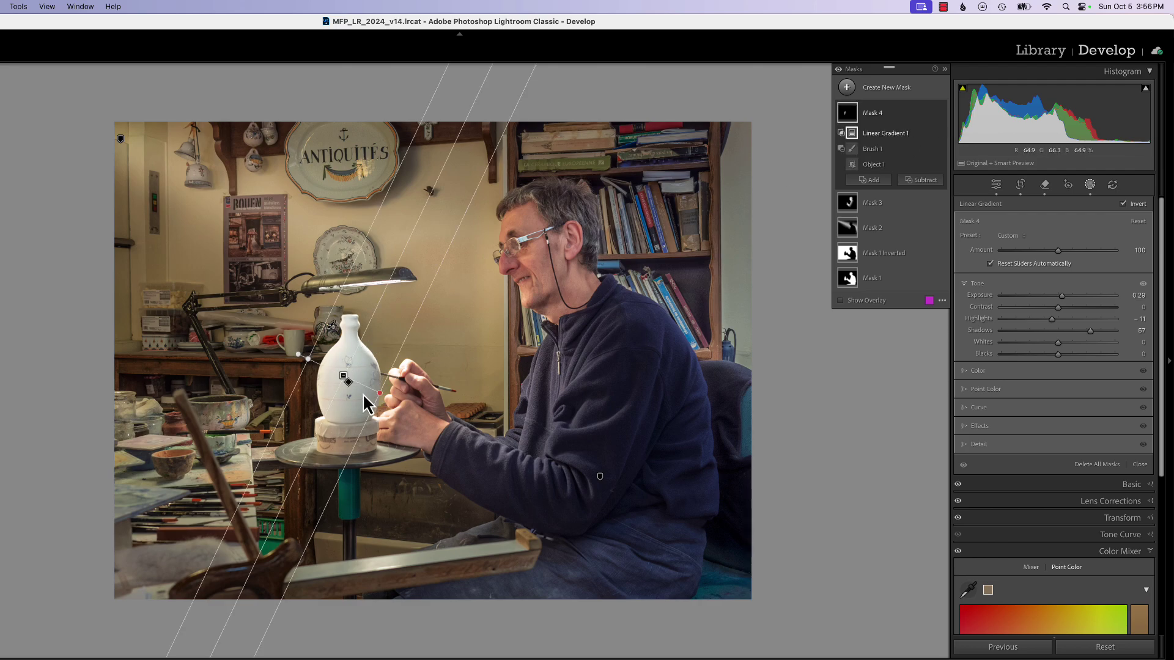
Pull the linear gradient's outer line toward the centre and compare the vase mask's effect
{"action": "key", "text": "shift+t"}
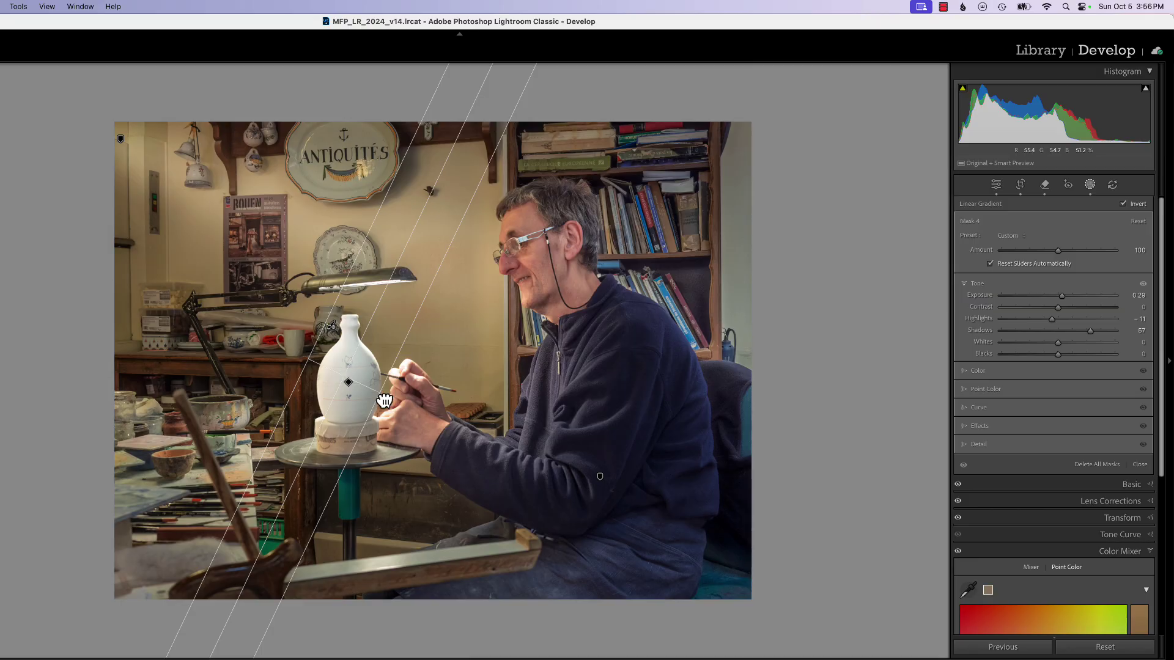
{"action": "left_click_drag", "start_coordinate": [382, 400], "coordinate": [353, 385]}
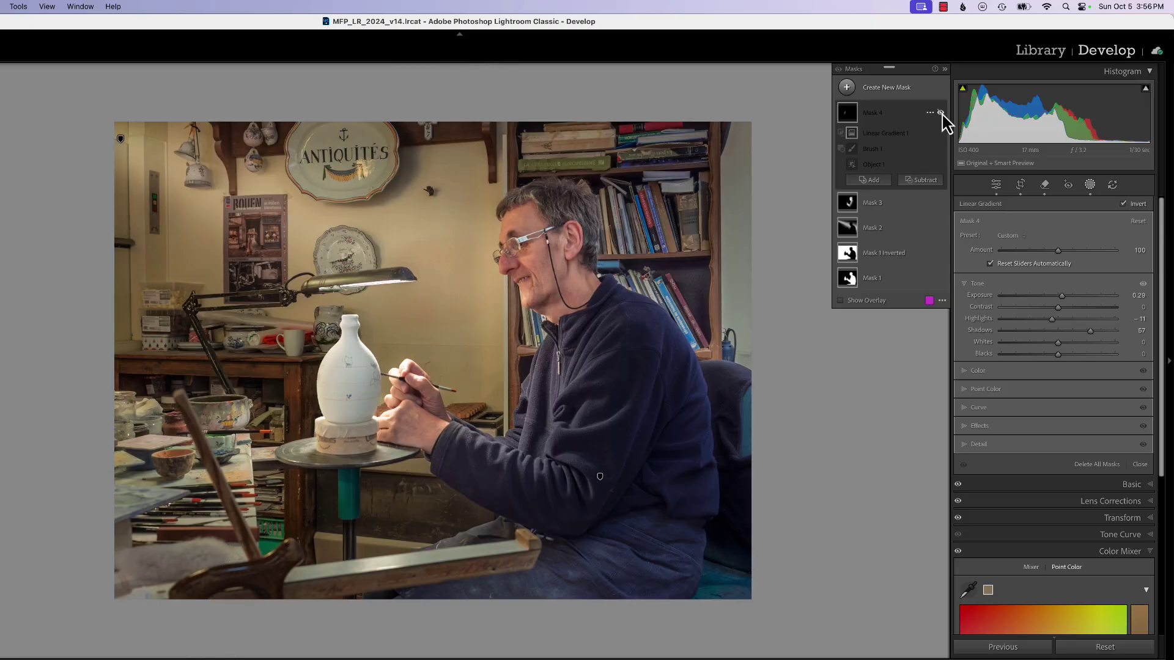
{"action": "left_click", "coordinate": [942, 114]}
{"action": "left_click", "coordinate": [941, 113]}
{"action": "left_click", "coordinate": [941, 114]}
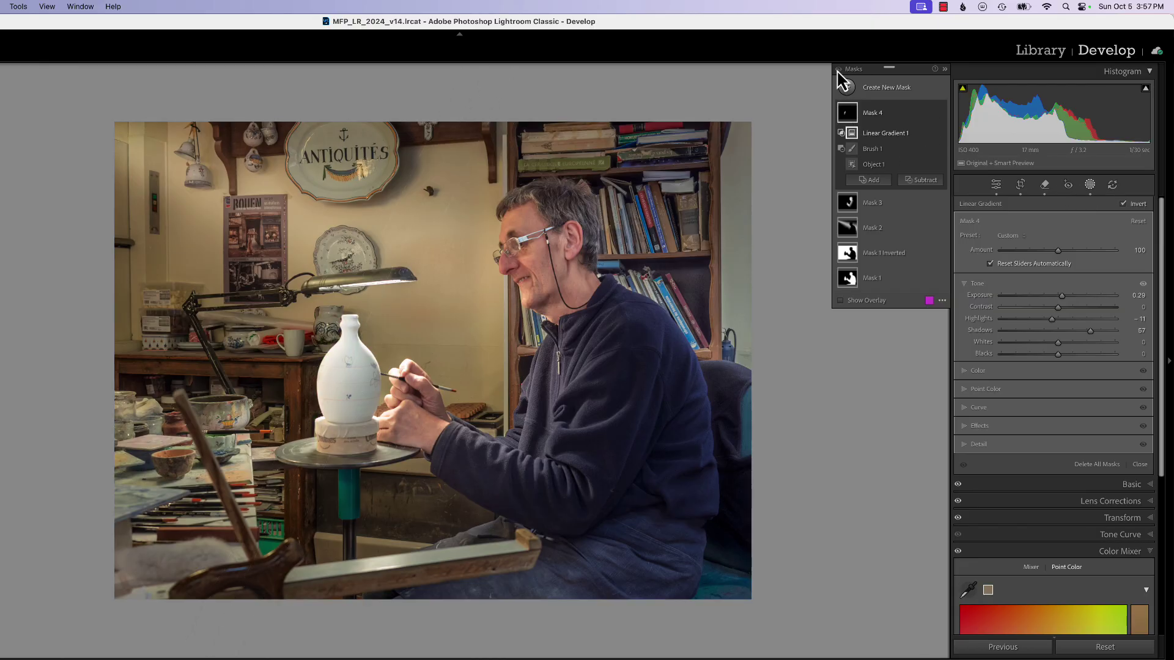
Deselect the vase mask and compare the edit against the original with Before/After
{"action": "left_click", "coordinate": [800, 335]}
{"action": "key", "text": "backslash"}
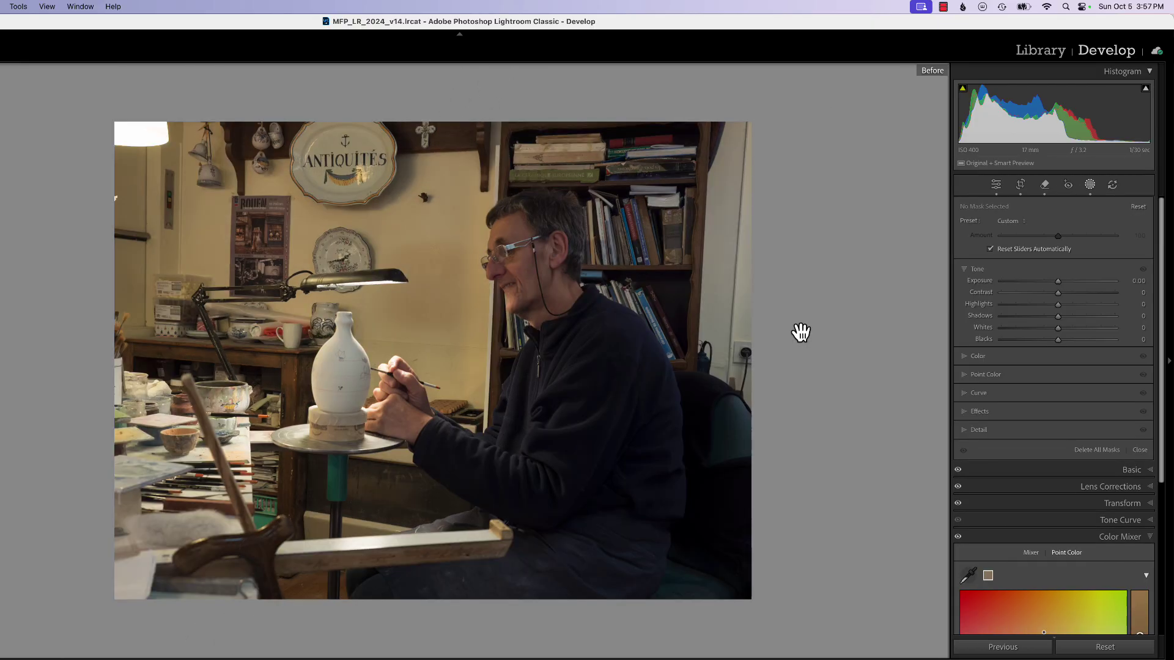
{"action": "key", "text": "backslash"}
{"action": "key", "text": "backslash"}
{"action": "key", "text": "backslash"}
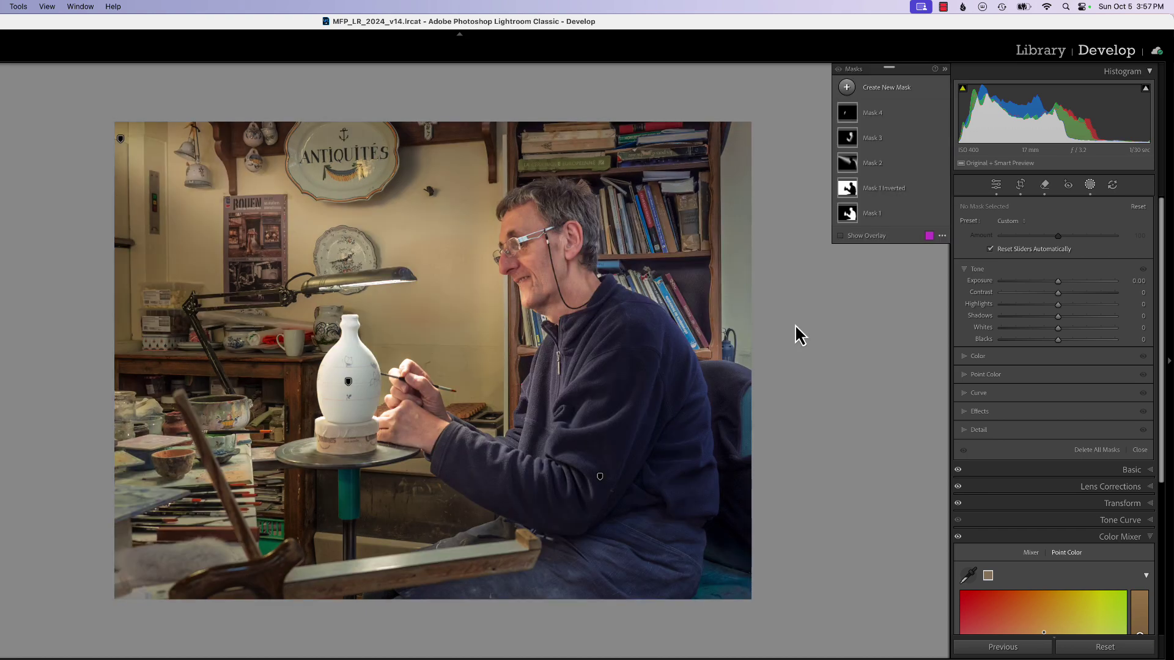
Toggle the Masking tool off and on, then bring up the Create New Mask list
{"action": "left_click", "coordinate": [1089, 184]}
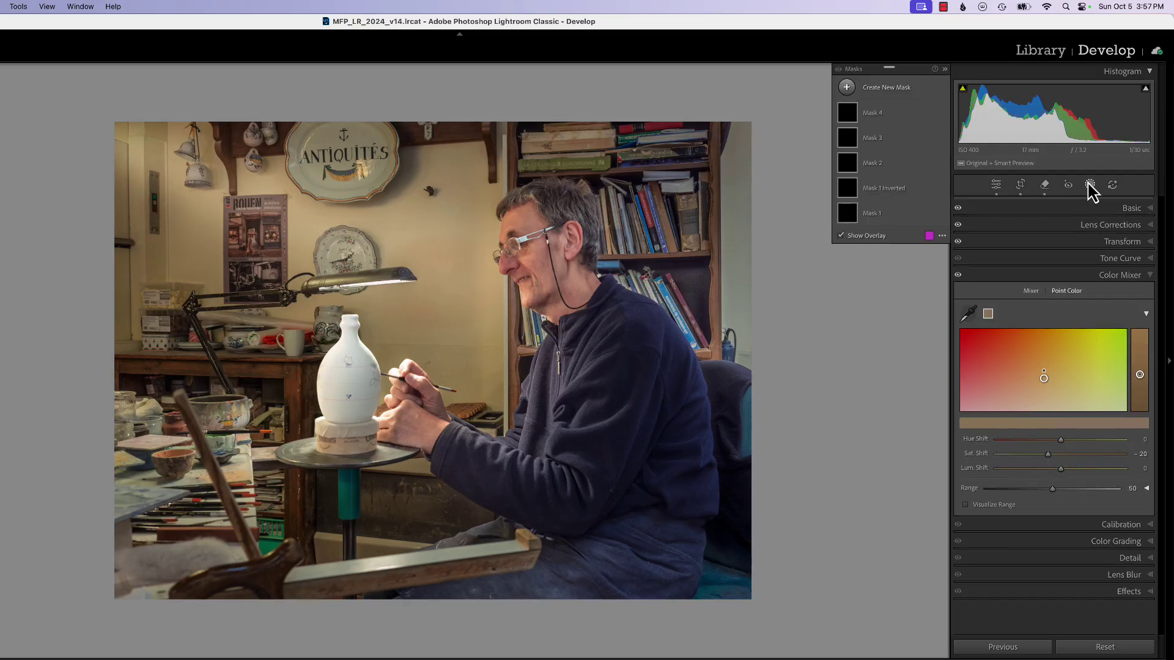
{"action": "left_click", "coordinate": [1089, 184]}
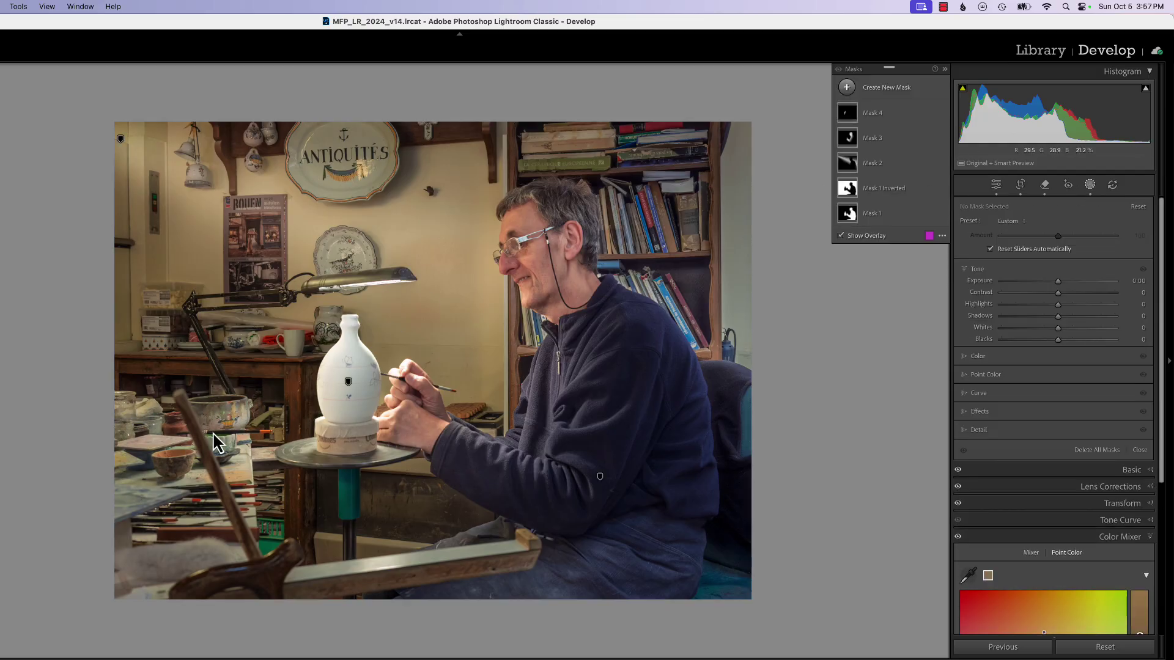
{"action": "left_click", "coordinate": [1089, 184]}
{"action": "left_click", "coordinate": [1091, 186]}
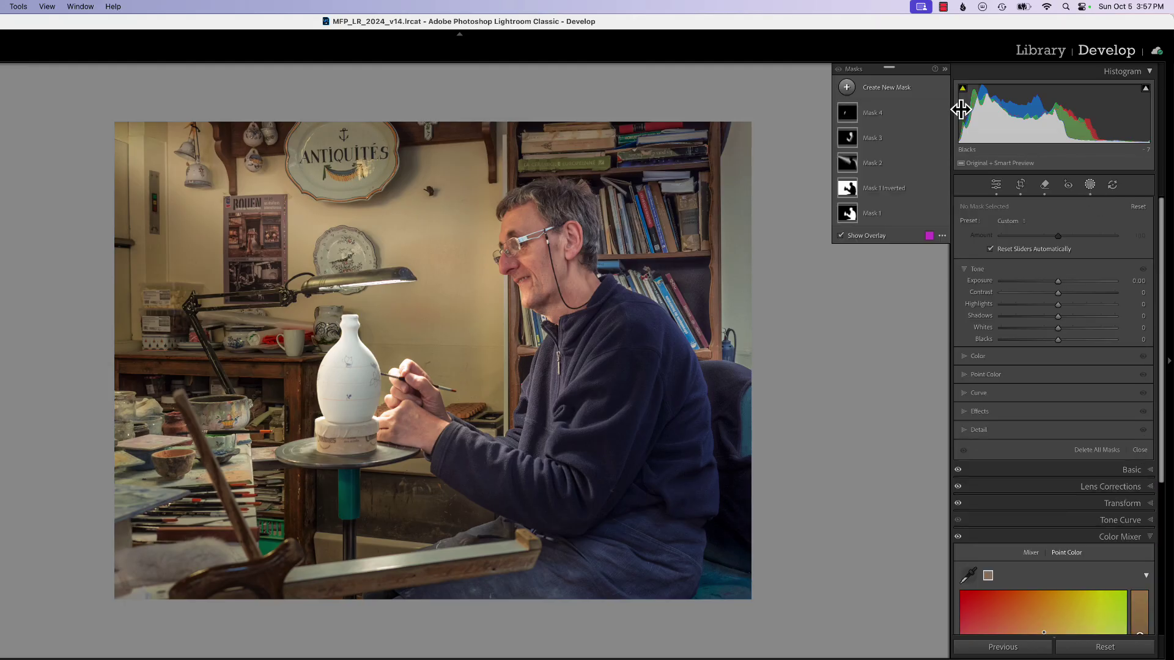
{"action": "left_click", "coordinate": [846, 87]}
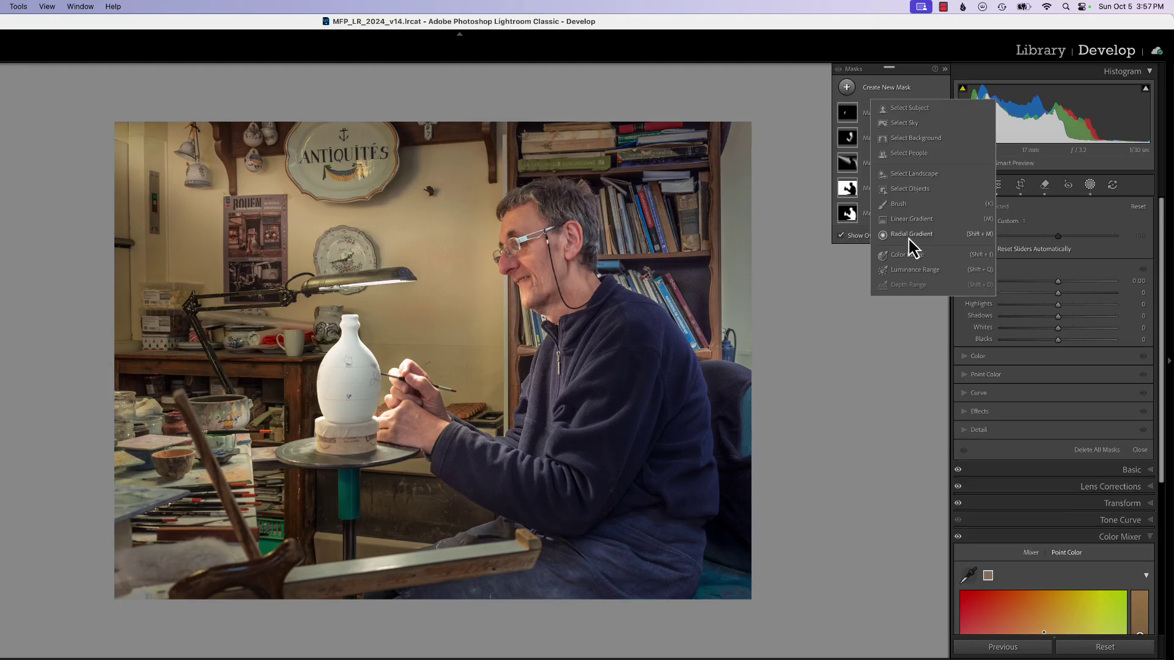
Draw a feathered radial gradient over the lower-left desk with exposure +0.54
{"action": "left_click", "coordinate": [909, 234]}
{"action": "left_click_drag", "start_coordinate": [155, 414], "coordinate": [245, 483]}
{"action": "left_click_drag", "start_coordinate": [167, 463], "coordinate": [196, 463]}
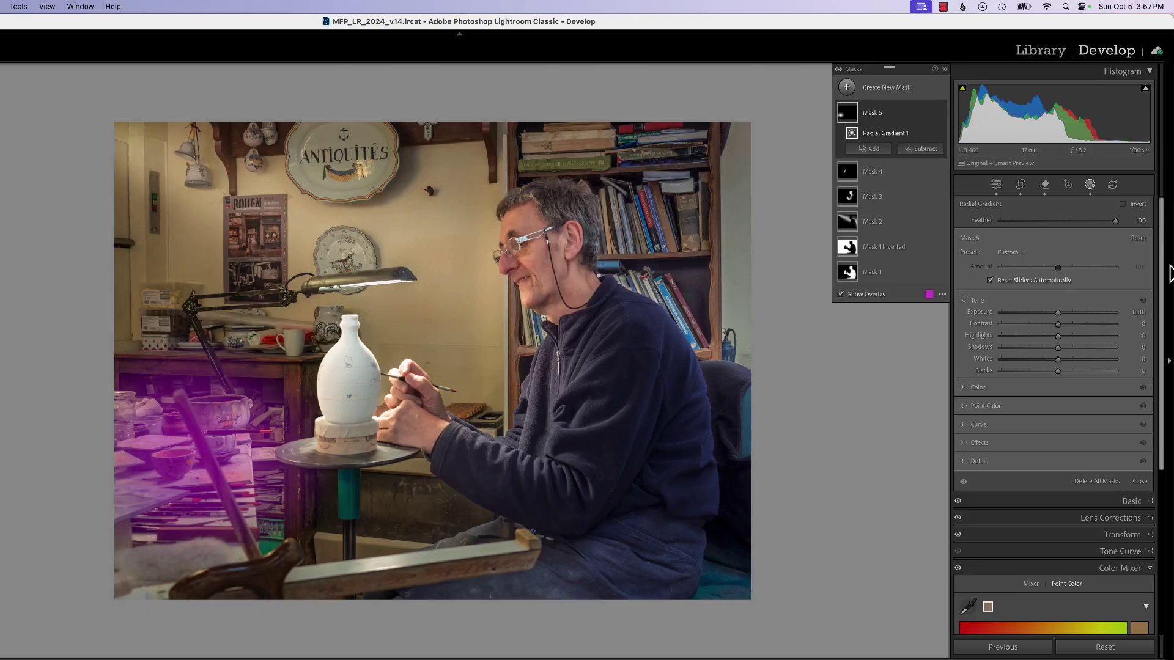
{"action": "left_click_drag", "start_coordinate": [1059, 322], "coordinate": [1066, 322]}
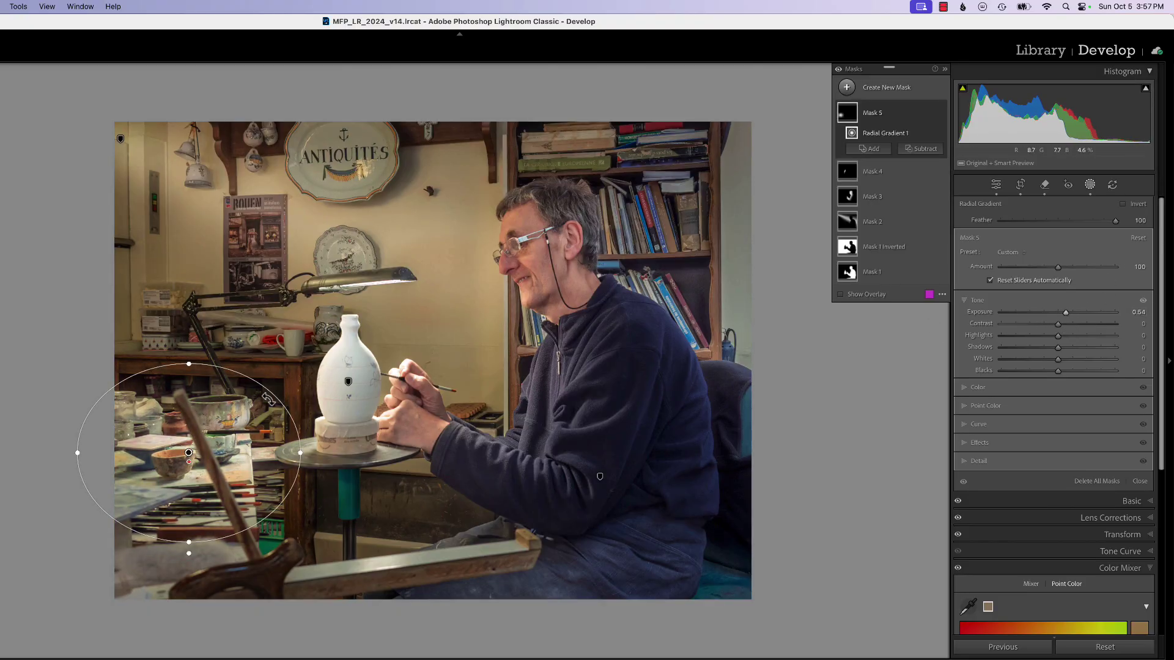
{"action": "mouse_move", "coordinate": [200, 453]}
{"action": "left_mouse_down"}
{"action": "mouse_move", "coordinate": [192, 437]}
{"action": "mouse_move", "coordinate": [210, 498]}
{"action": "mouse_move", "coordinate": [185, 442]}
{"action": "left_mouse_up"}
Compare Mask 5 on and off, raise its Clarity to 58, and show the mask overlay
{"action": "left_click", "coordinate": [940, 113]}
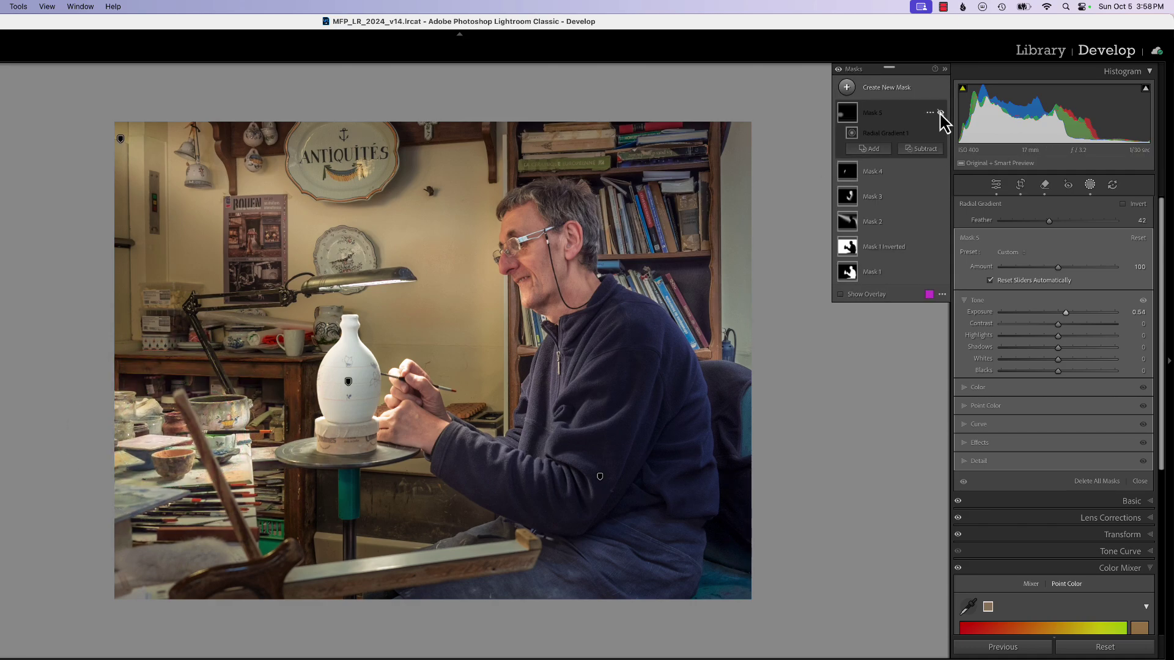
{"action": "left_click", "coordinate": [940, 113]}
{"action": "left_click", "coordinate": [940, 113]}
{"action": "left_click", "coordinate": [940, 113]}
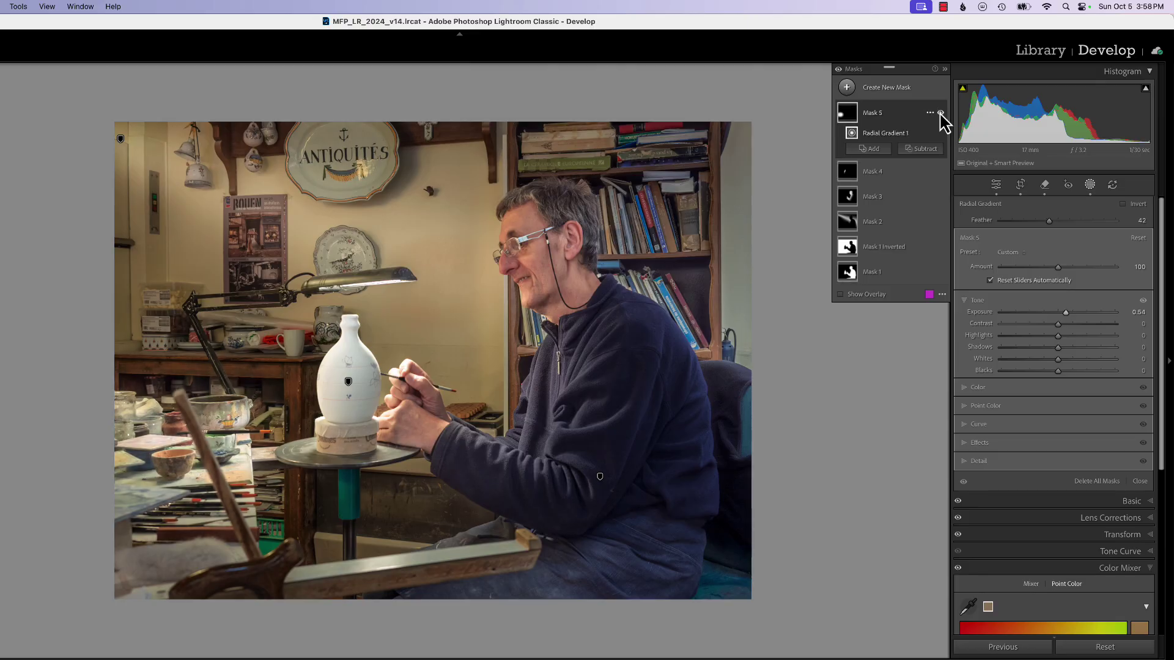
{"action": "left_click", "coordinate": [978, 444]}
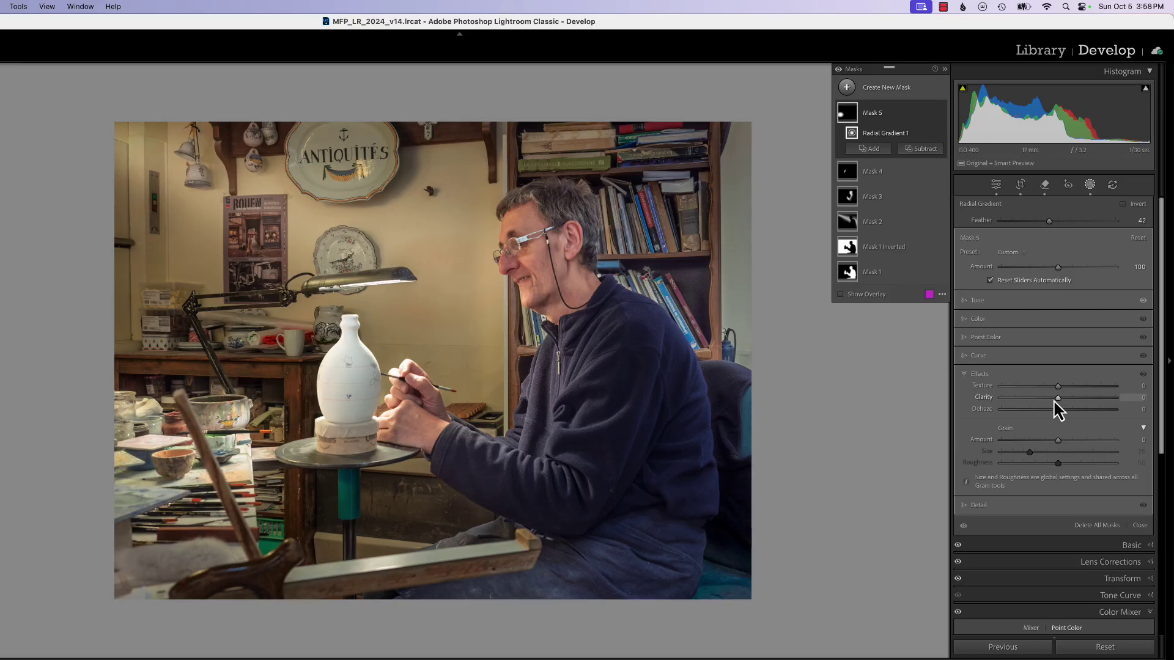
{"action": "left_click_drag", "start_coordinate": [1068, 402], "coordinate": [1088, 396]}
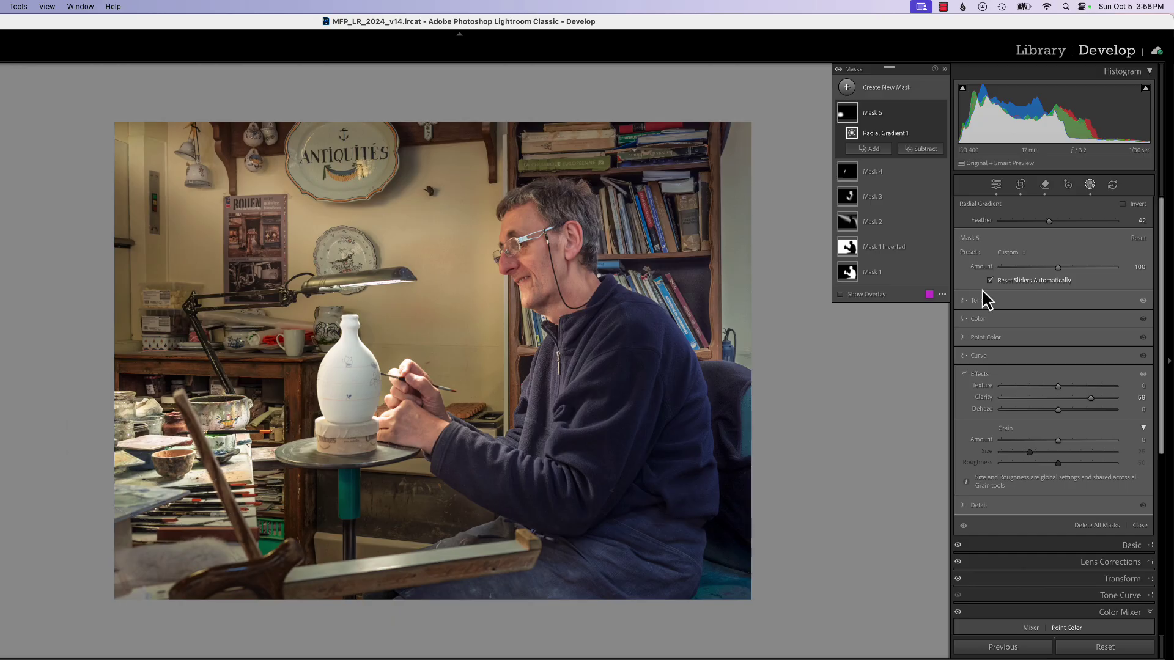
{"action": "left_click", "coordinate": [841, 295]}
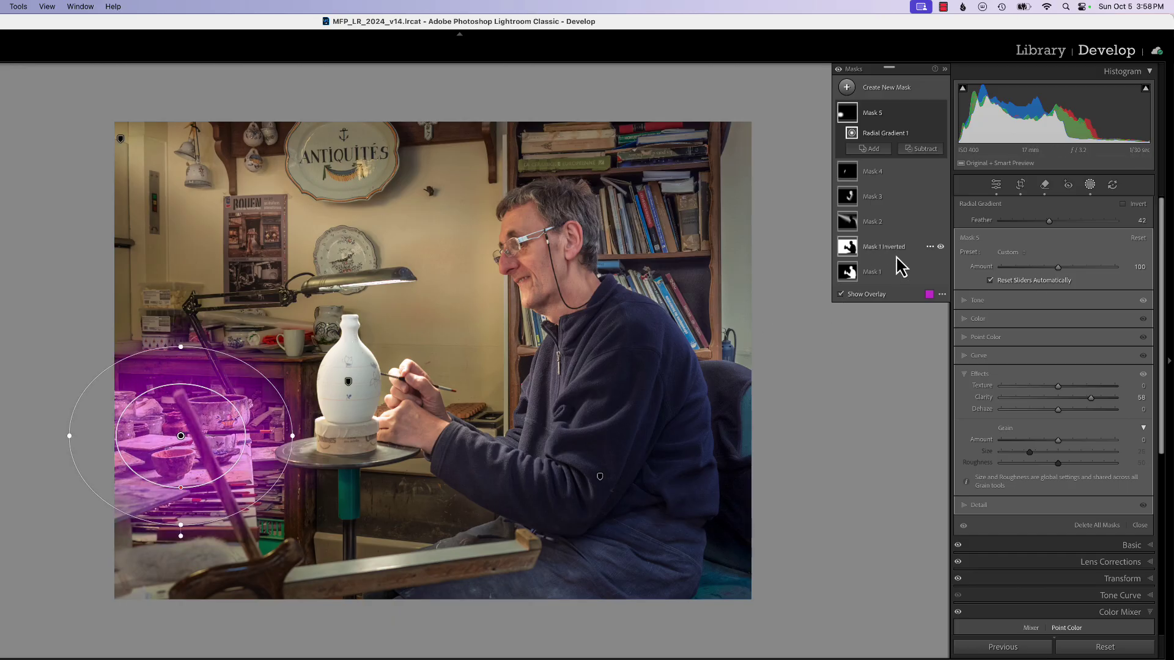
Erase Mask 5 from parts of the left desk with a subtracting brush
{"action": "left_click", "coordinate": [923, 151]}
{"action": "left_click", "coordinate": [935, 271]}
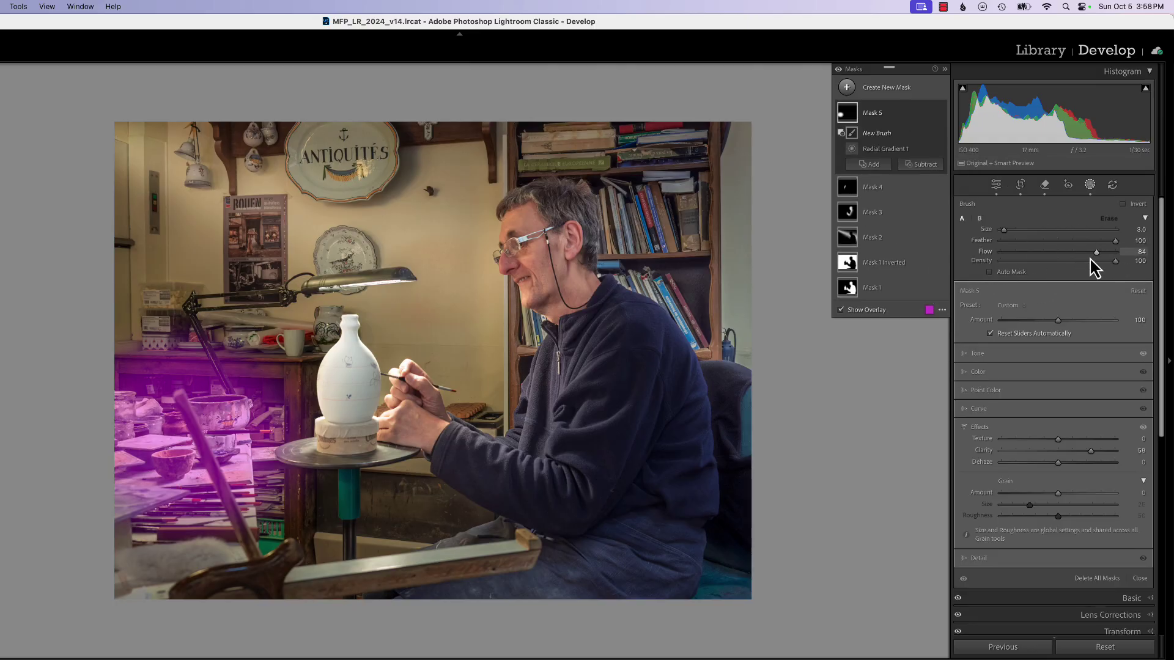
{"action": "scroll", "coordinate": [267, 373], "scroll_direction": "up", "scroll_amount": 5}
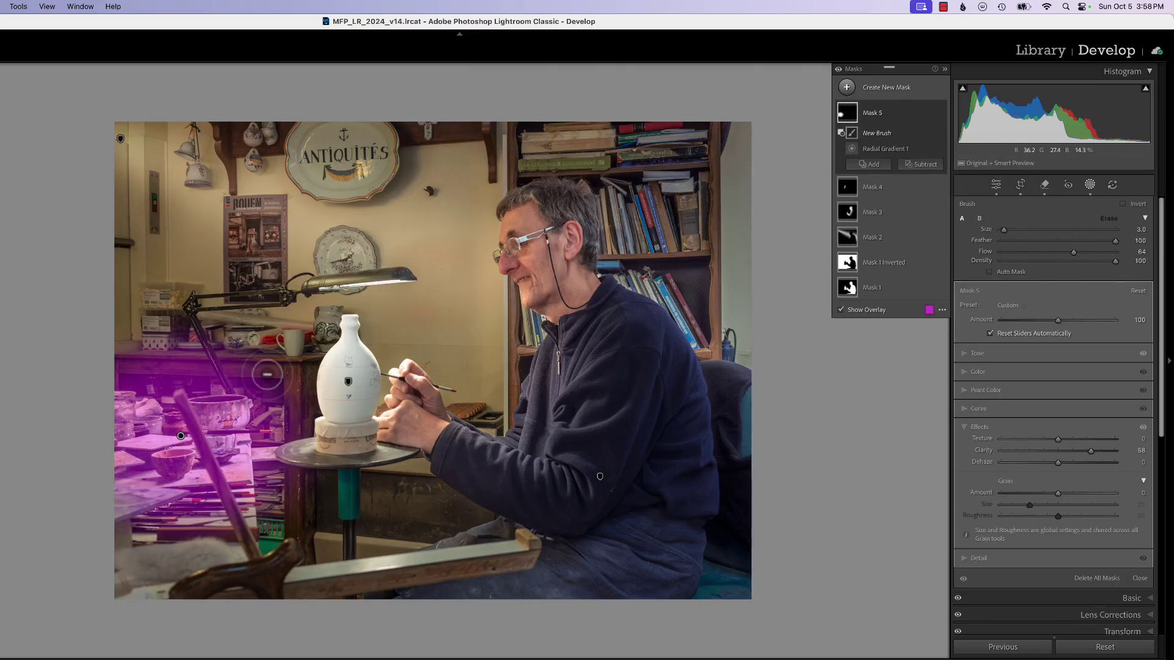
{"action": "key", "text": "shift+w"}
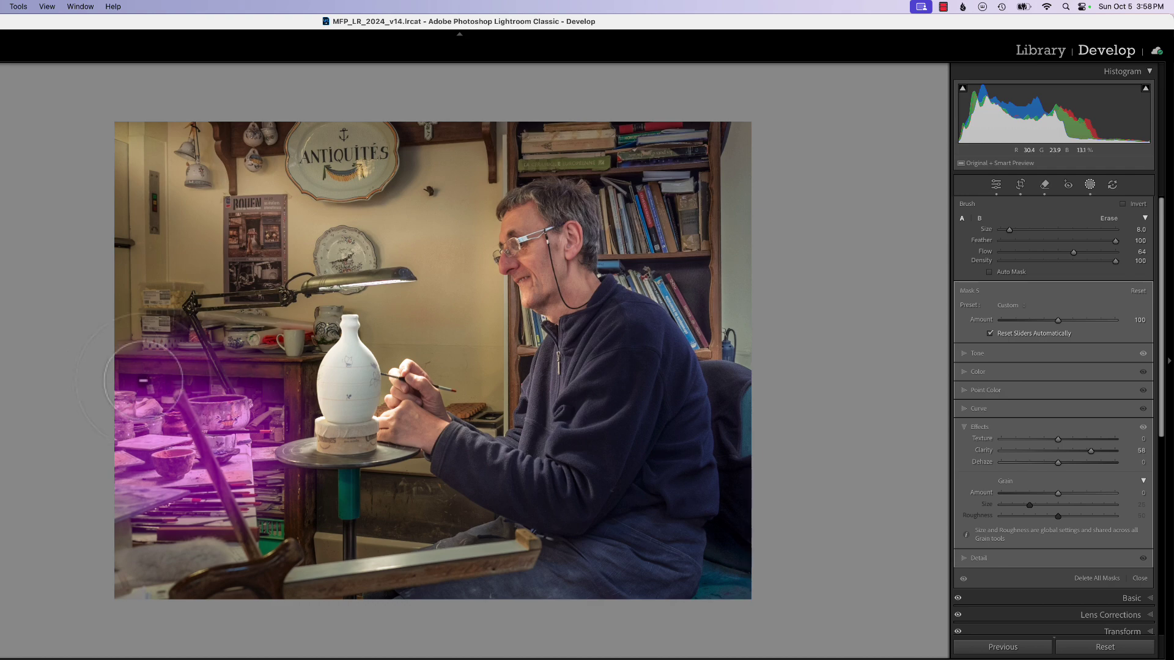
{"action": "mouse_move", "coordinate": [251, 389]}
{"action": "left_mouse_down"}
{"action": "mouse_move", "coordinate": [145, 348]}
{"action": "mouse_move", "coordinate": [238, 362]}
{"action": "mouse_move", "coordinate": [267, 398]}
{"action": "mouse_move", "coordinate": [261, 355]}
{"action": "mouse_move", "coordinate": [268, 406]}
{"action": "left_mouse_up"}
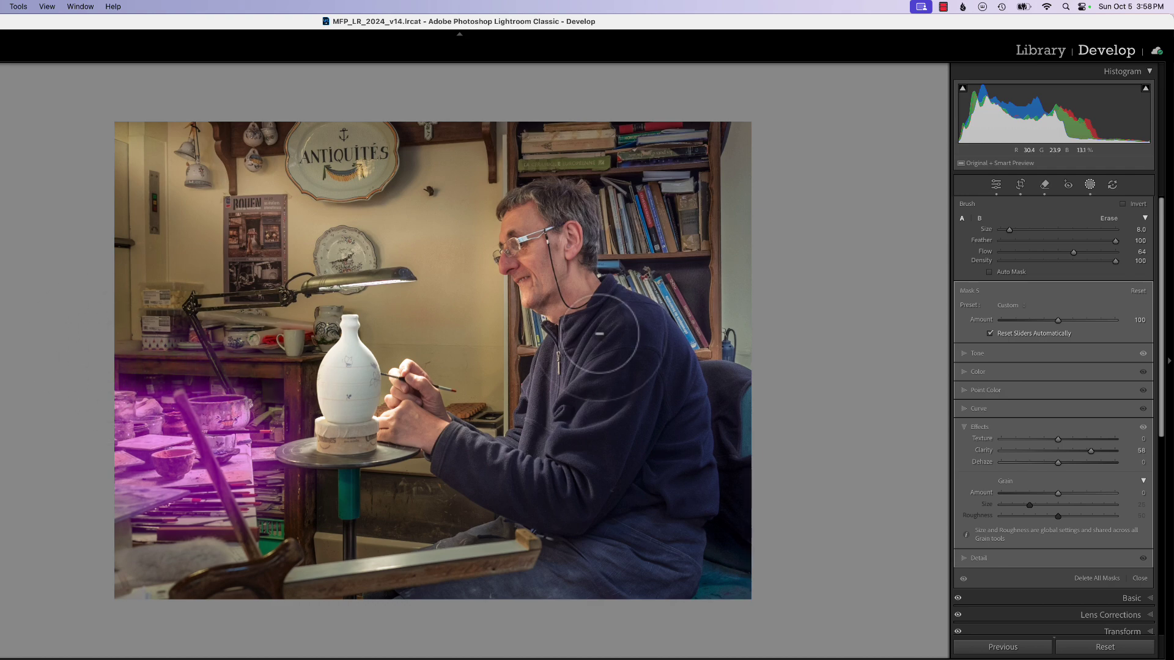
{"action": "key", "text": "shift+w"}
{"action": "key", "text": "o"}
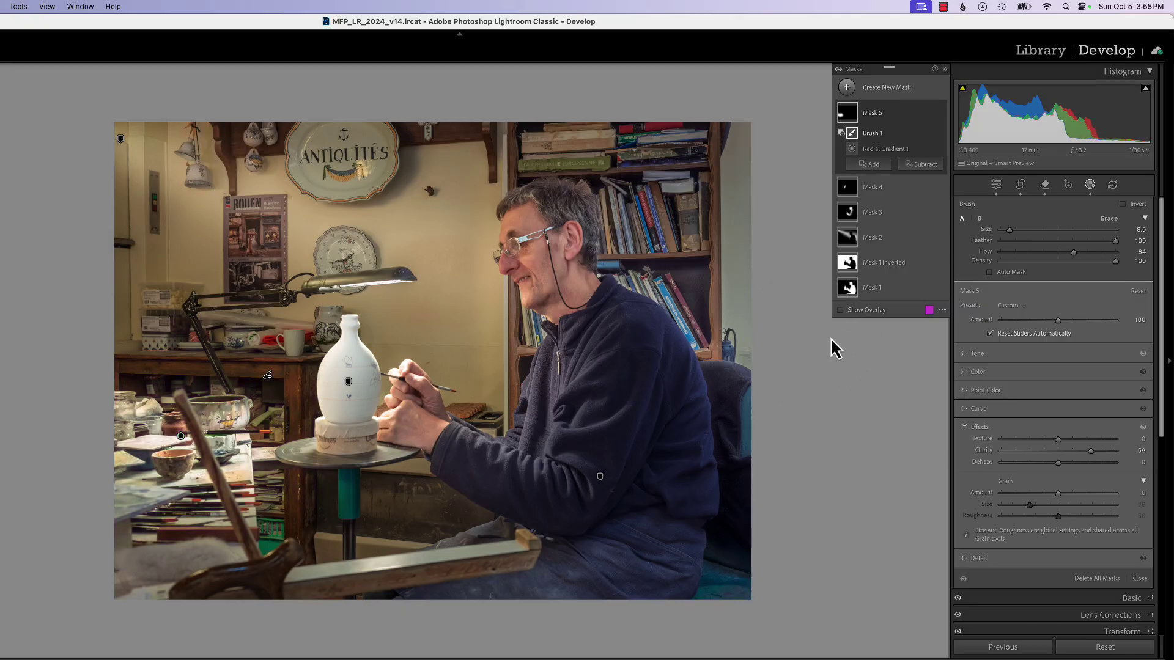
Toggle Mask 5 off and on to compare, then lower its overall Amount to 49
{"action": "left_click", "coordinate": [941, 114]}
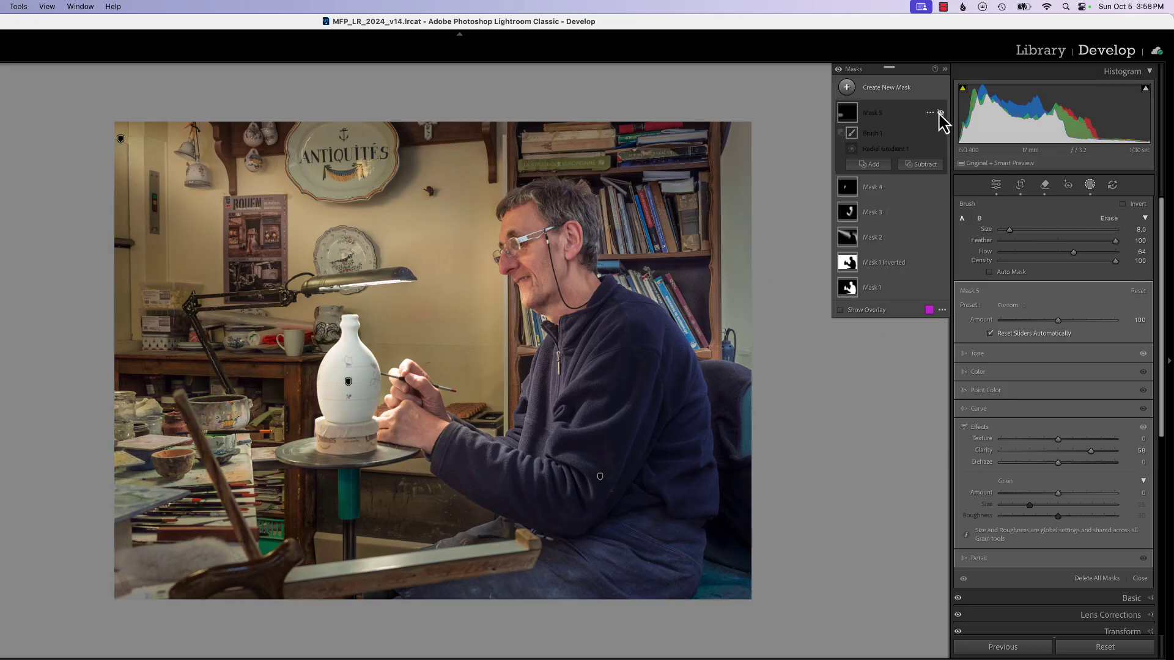
{"action": "left_click", "coordinate": [941, 113]}
{"action": "left_click", "coordinate": [940, 113]}
{"action": "left_click", "coordinate": [940, 113]}
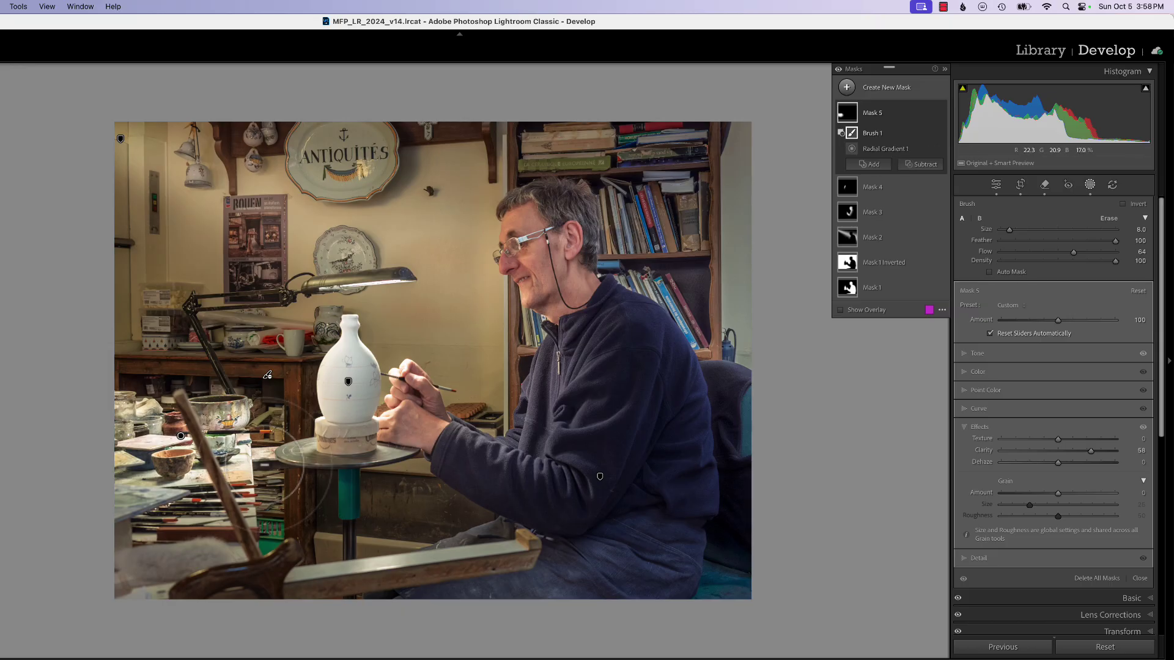
{"action": "key", "text": "h"}
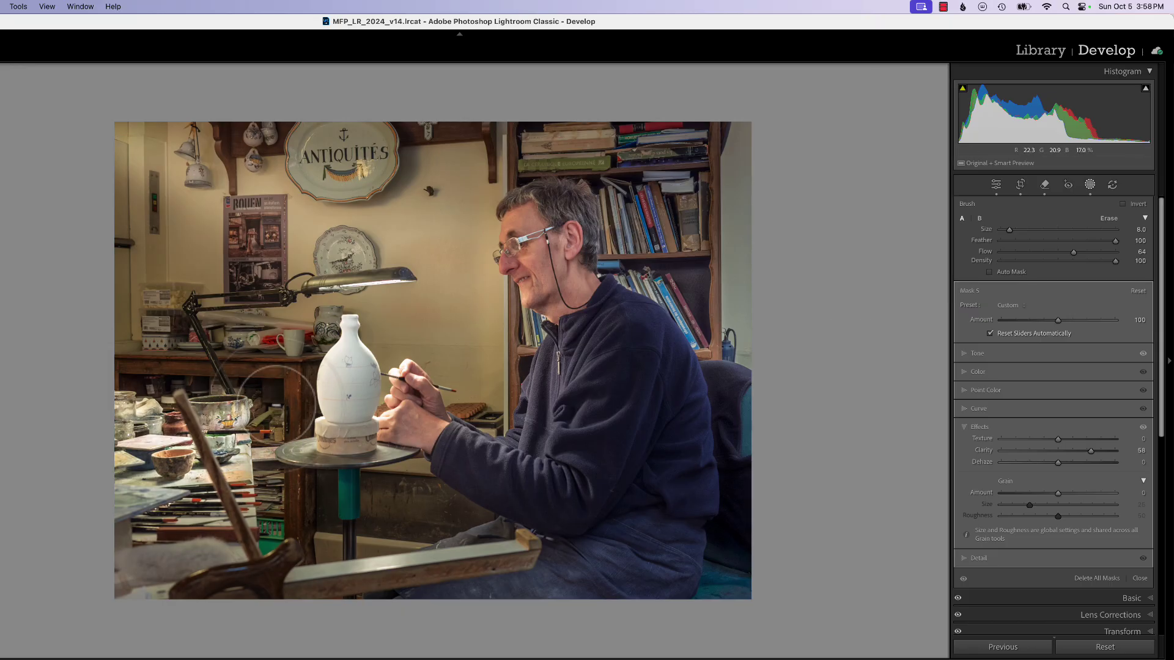
{"action": "key", "text": "h"}
{"action": "mouse_move", "coordinate": [931, 143]}
{"action": "left_click", "coordinate": [940, 114]}
{"action": "left_click", "coordinate": [940, 113]}
{"action": "left_click", "coordinate": [940, 113]}
{"action": "left_click", "coordinate": [940, 114]}
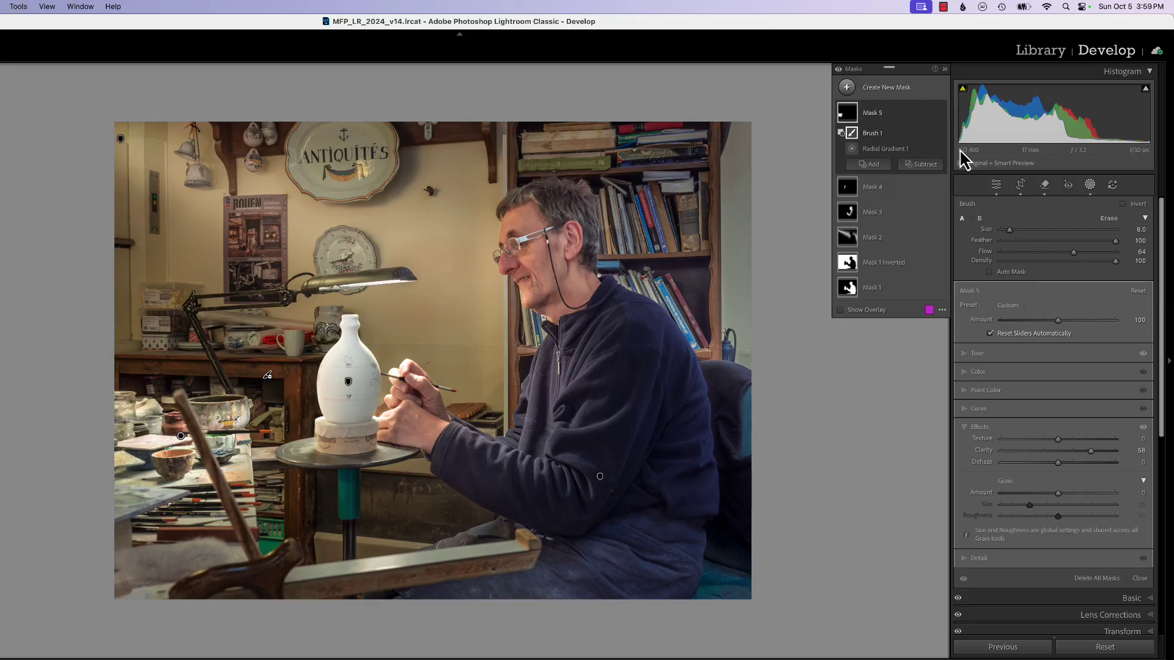
{"action": "left_click_drag", "start_coordinate": [1059, 330], "coordinate": [1035, 336]}
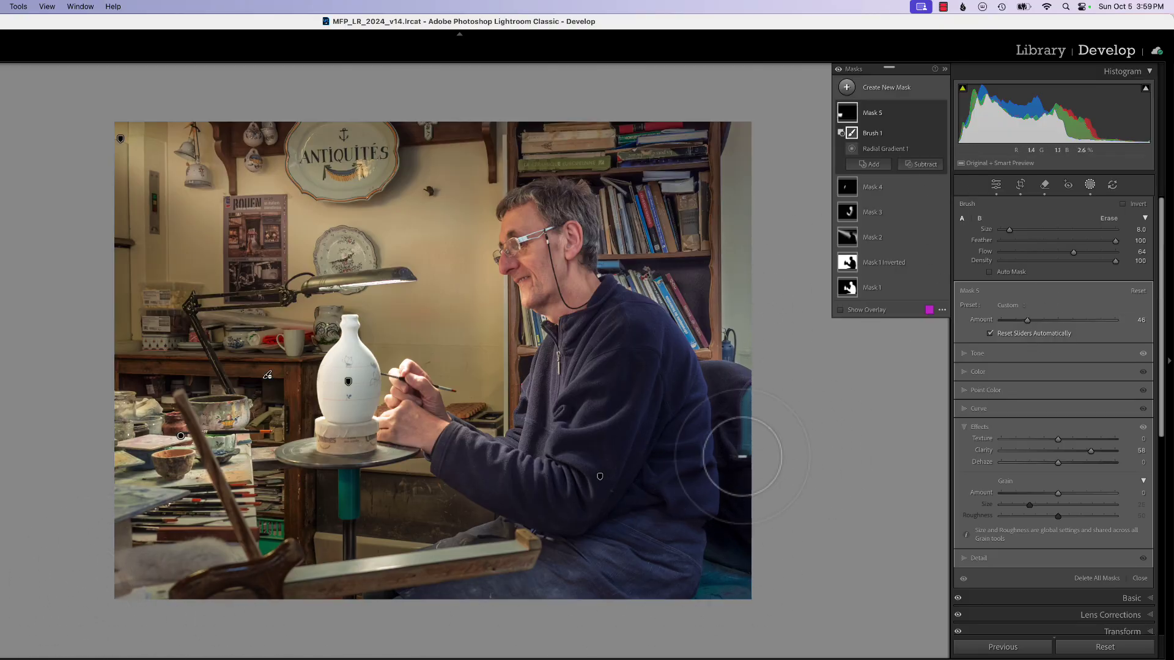
Darken the top-right bookshelf with a radial gradient at exposure -0.21 and shadows -50
{"action": "left_click", "coordinate": [846, 89]}
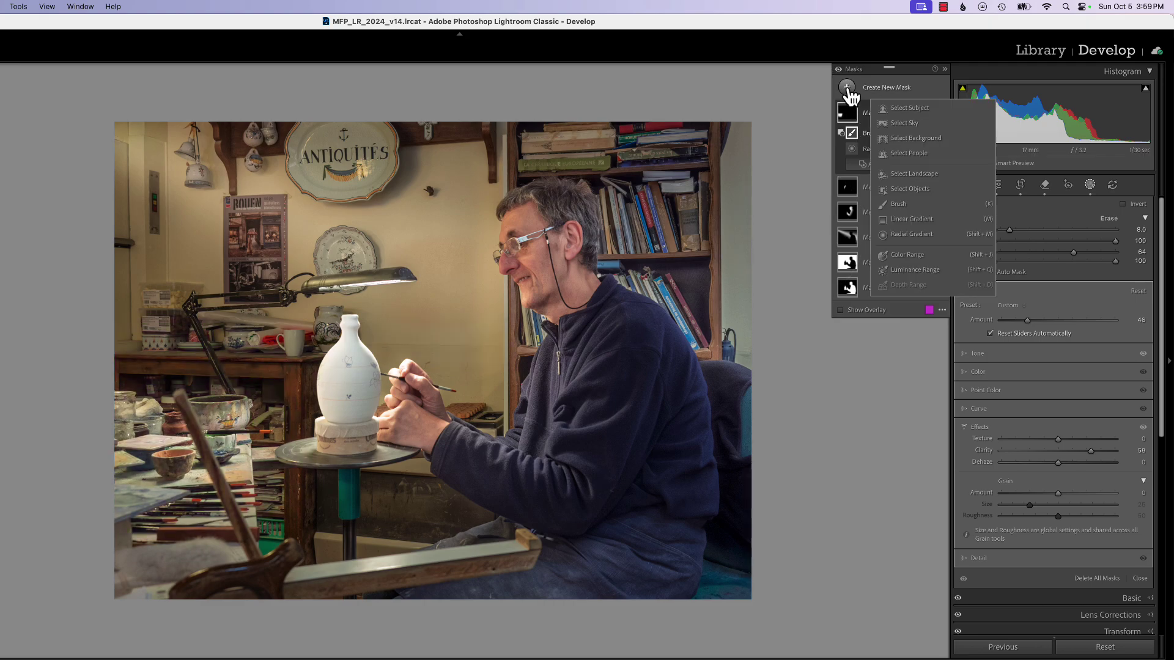
{"action": "left_click", "coordinate": [894, 234]}
{"action": "left_click_drag", "start_coordinate": [686, 157], "coordinate": [836, 293]}
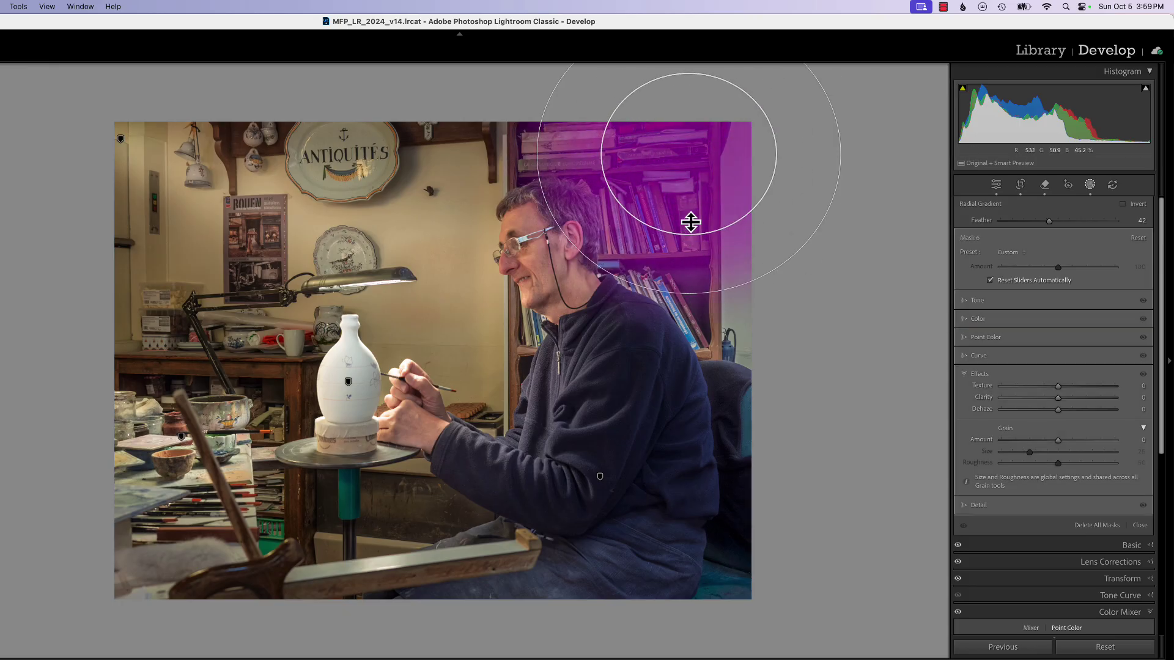
{"action": "left_click_drag", "start_coordinate": [695, 160], "coordinate": [776, 142]}
{"action": "left_click", "coordinate": [988, 302]}
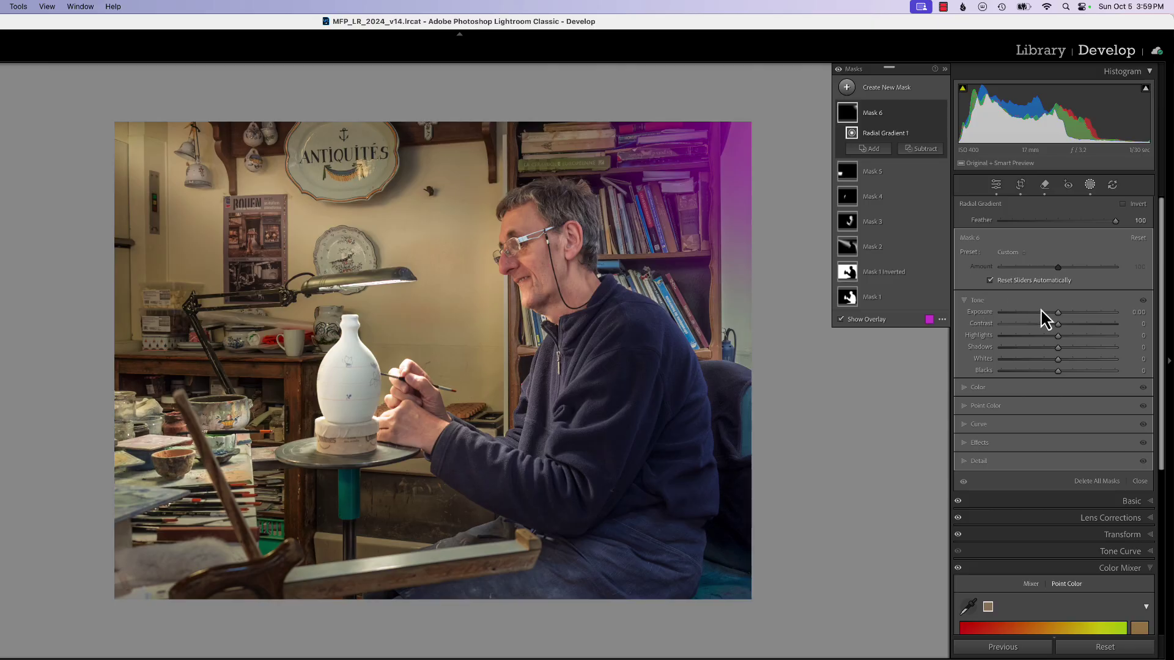
{"action": "left_click_drag", "start_coordinate": [1057, 313], "coordinate": [1028, 348]}
{"action": "left_click_drag", "start_coordinate": [776, 136], "coordinate": [793, 121]}
{"action": "left_click_drag", "start_coordinate": [792, 260], "coordinate": [794, 371]}
{"action": "mouse_move", "coordinate": [799, 120]}
{"action": "left_mouse_down"}
{"action": "mouse_move", "coordinate": [783, 133]}
{"action": "mouse_move", "coordinate": [805, 107]}
{"action": "left_mouse_up"}
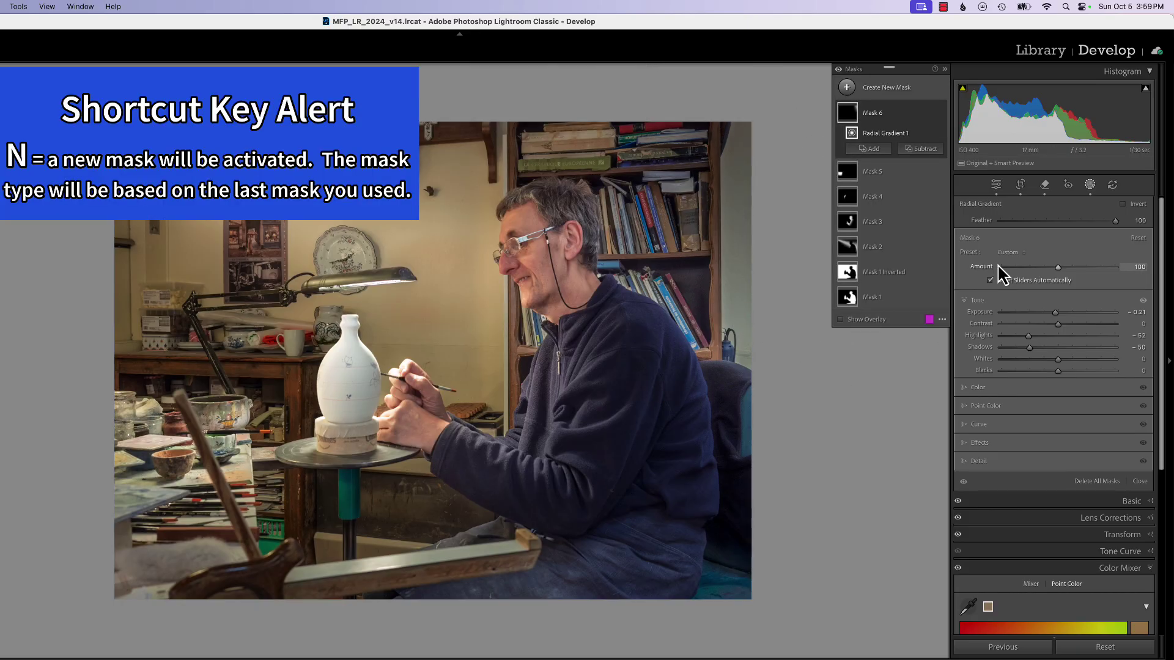
Add a second radial gradient darkening the bottom-right corner to exposure -0.66
{"action": "key", "text": "n"}
{"action": "left_click_drag", "start_coordinate": [703, 545], "coordinate": [819, 652]}
{"action": "left_click_drag", "start_coordinate": [708, 550], "coordinate": [755, 606]}
{"action": "left_click_drag", "start_coordinate": [1060, 313], "coordinate": [1050, 317]}
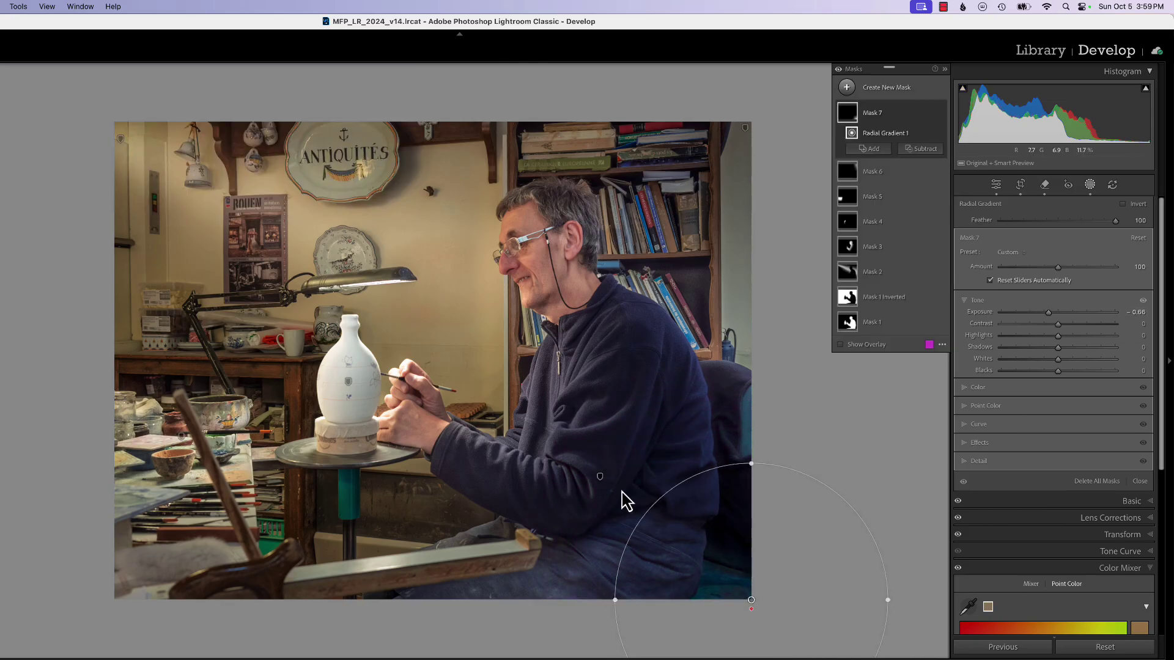
Darken the lower-left corner with a new radial gradient at exposure -0.84
{"action": "left_click", "coordinate": [474, 620]}
{"action": "key", "text": "shift+m"}
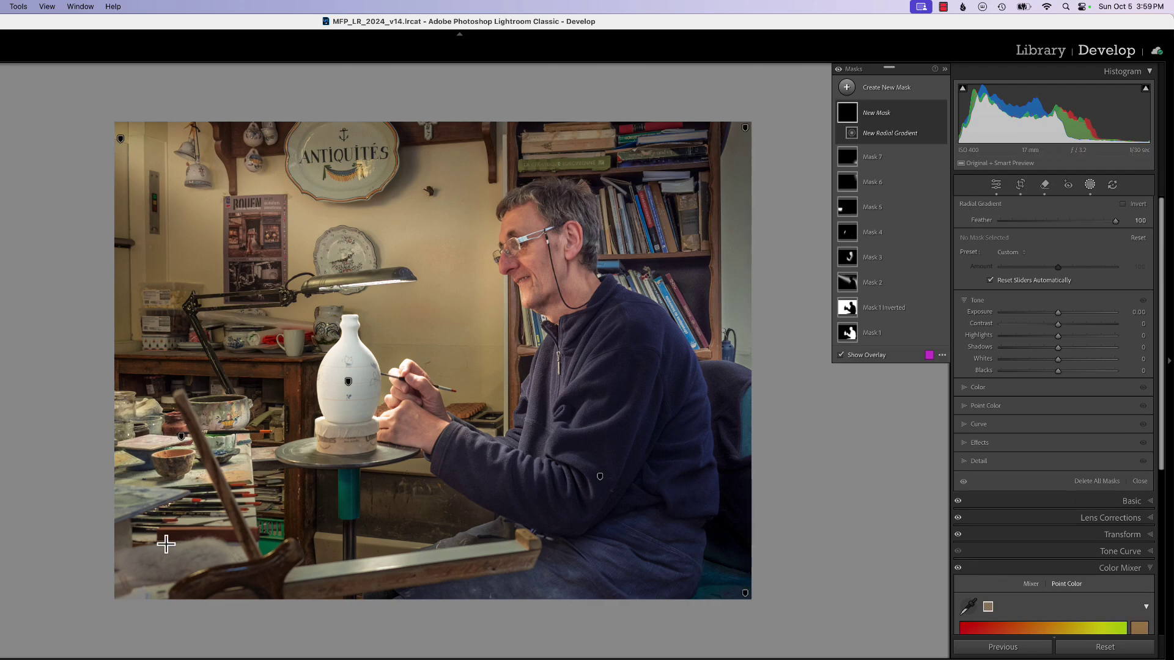
{"action": "left_click_drag", "start_coordinate": [159, 537], "coordinate": [36, 648]}
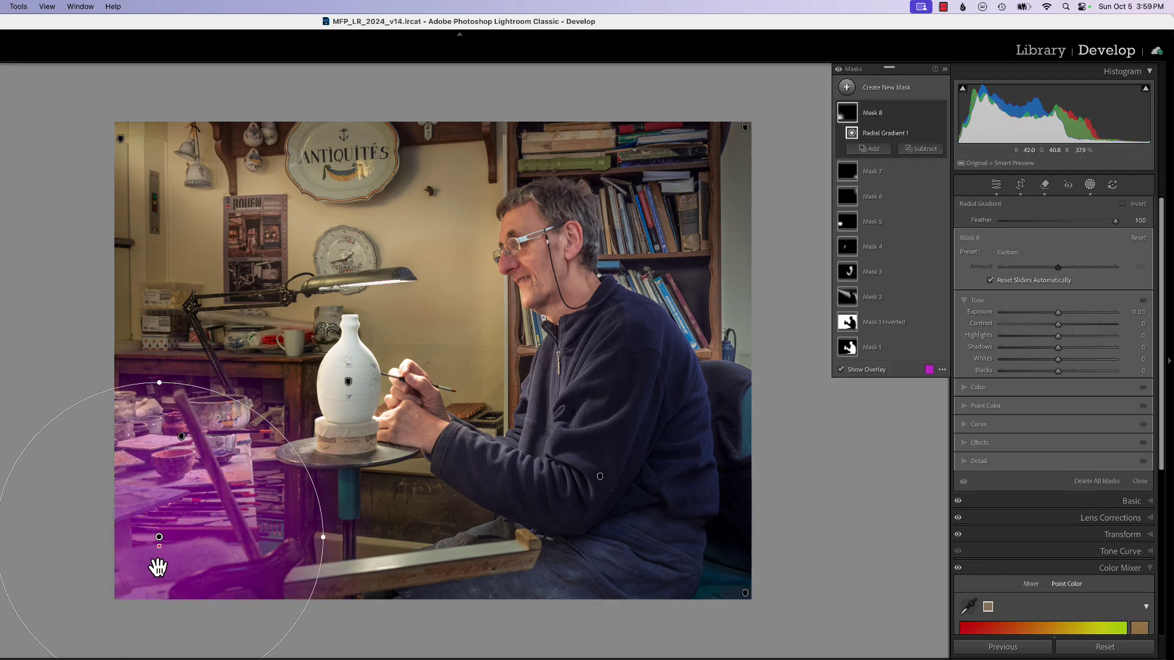
{"action": "left_click_drag", "start_coordinate": [160, 539], "coordinate": [121, 600]}
{"action": "left_click_drag", "start_coordinate": [1058, 312], "coordinate": [1049, 327]}
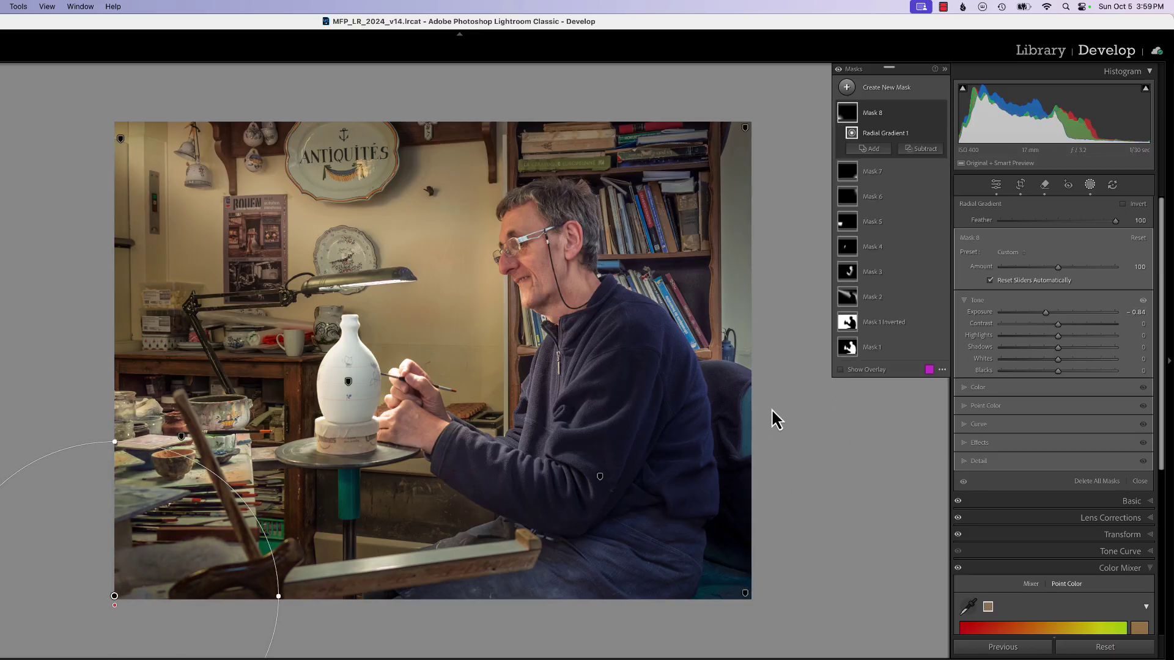
Reposition and resize Mask 6's gradient, then close masking
{"action": "left_click", "coordinate": [744, 133]}
{"action": "left_click_drag", "start_coordinate": [800, 108], "coordinate": [787, 132]}
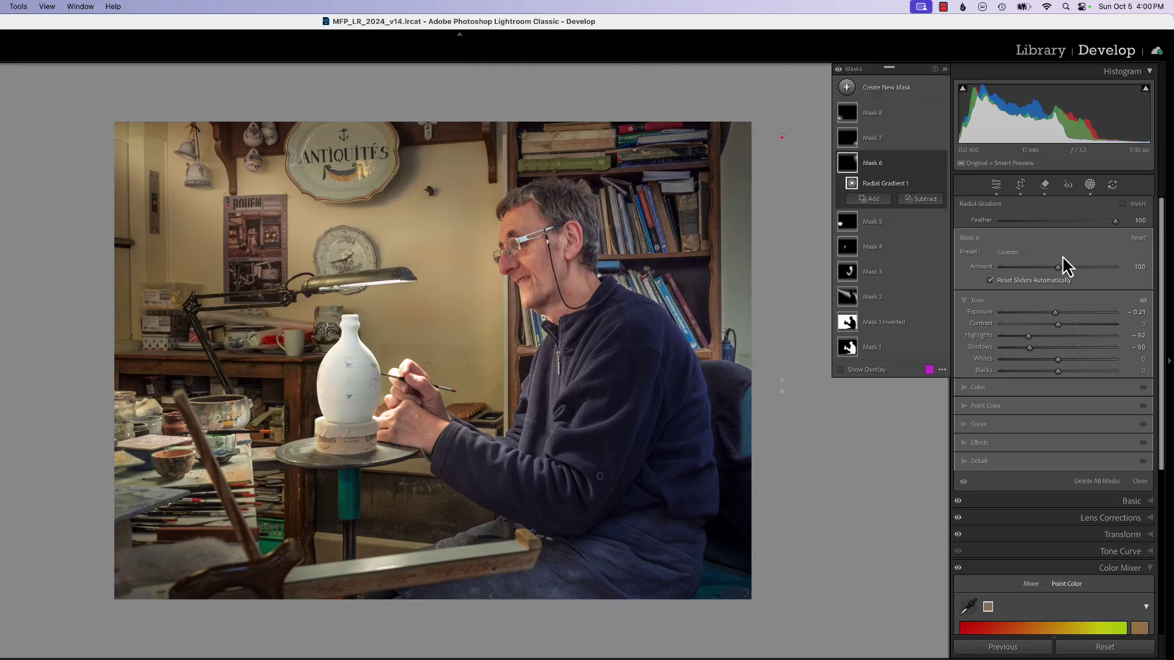
{"action": "left_click", "coordinate": [1091, 186]}
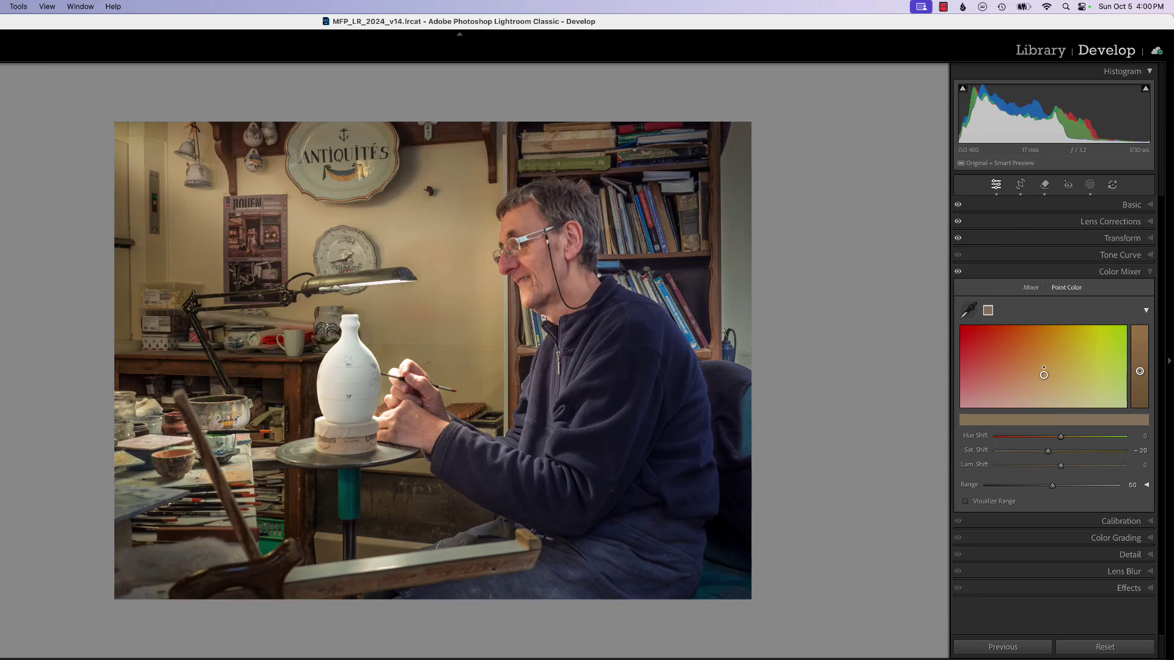
Enable Lens Blur with Blur Amount 50 and Boost 50 to soften the background
{"action": "left_click", "coordinate": [1089, 572]}
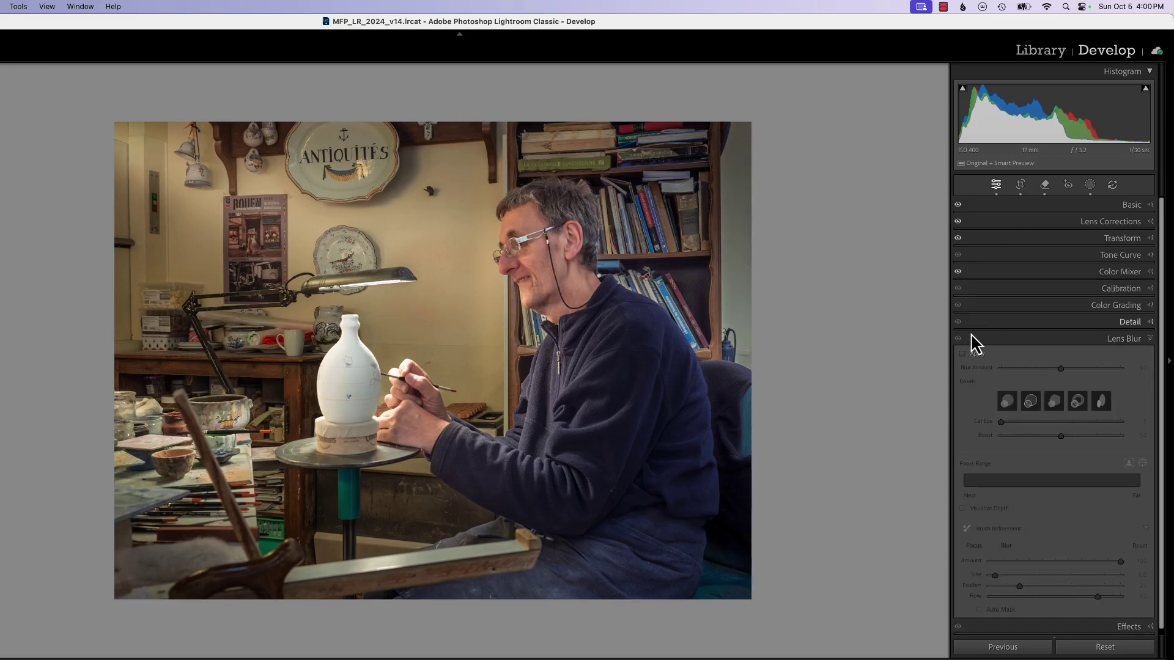
{"action": "left_click", "coordinate": [964, 354]}
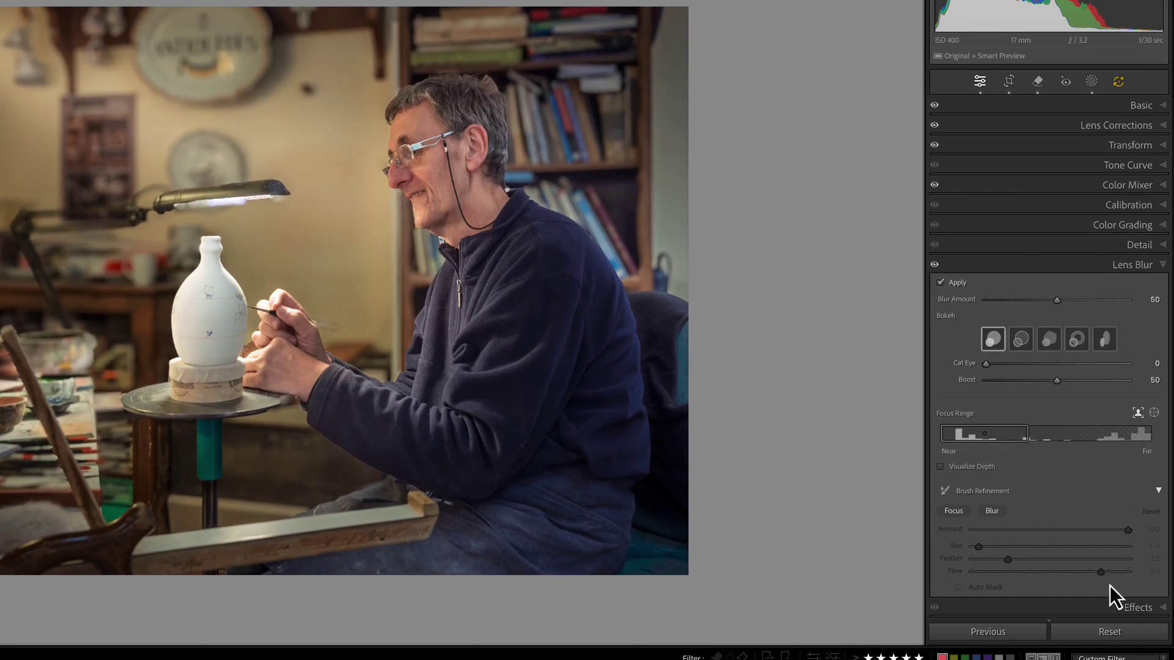
Set the Lens Blur refinement brush to Focus with feather 13 and flow 96
{"action": "left_click", "coordinate": [1158, 493]}
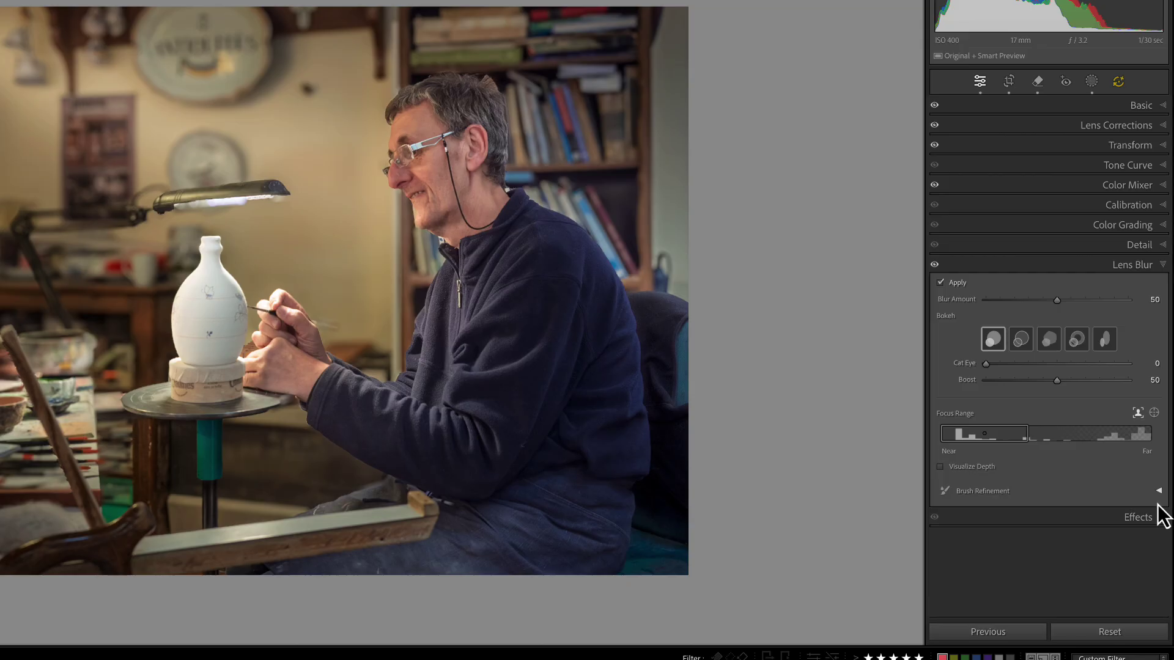
{"action": "left_click", "coordinate": [1159, 492]}
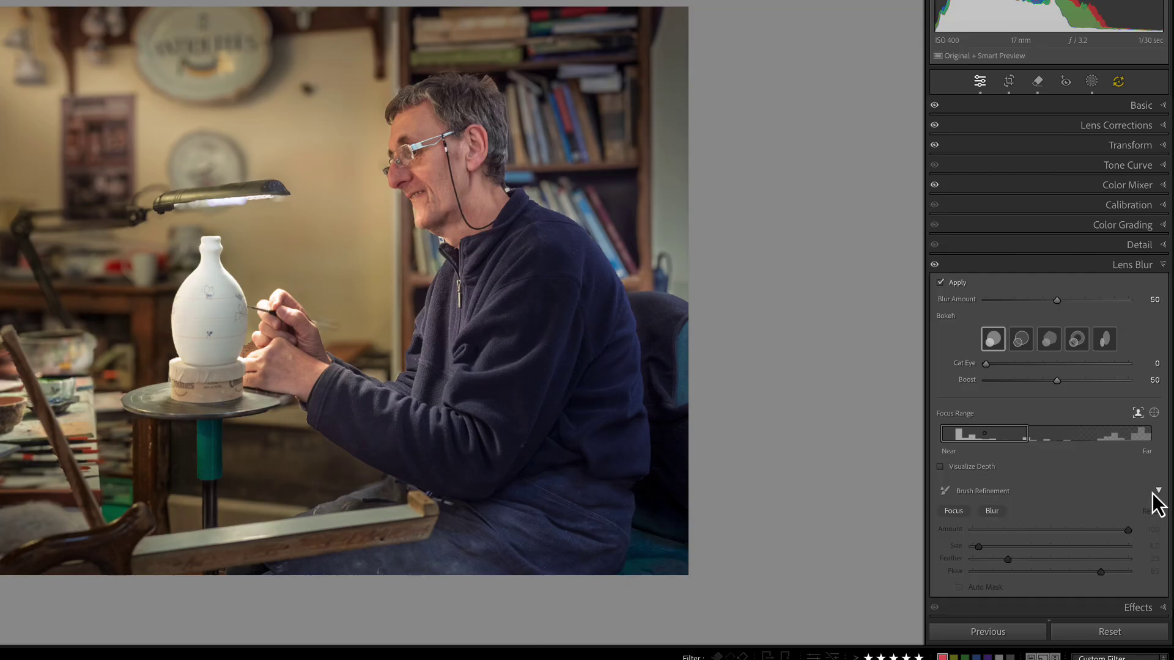
{"action": "left_click", "coordinate": [951, 513]}
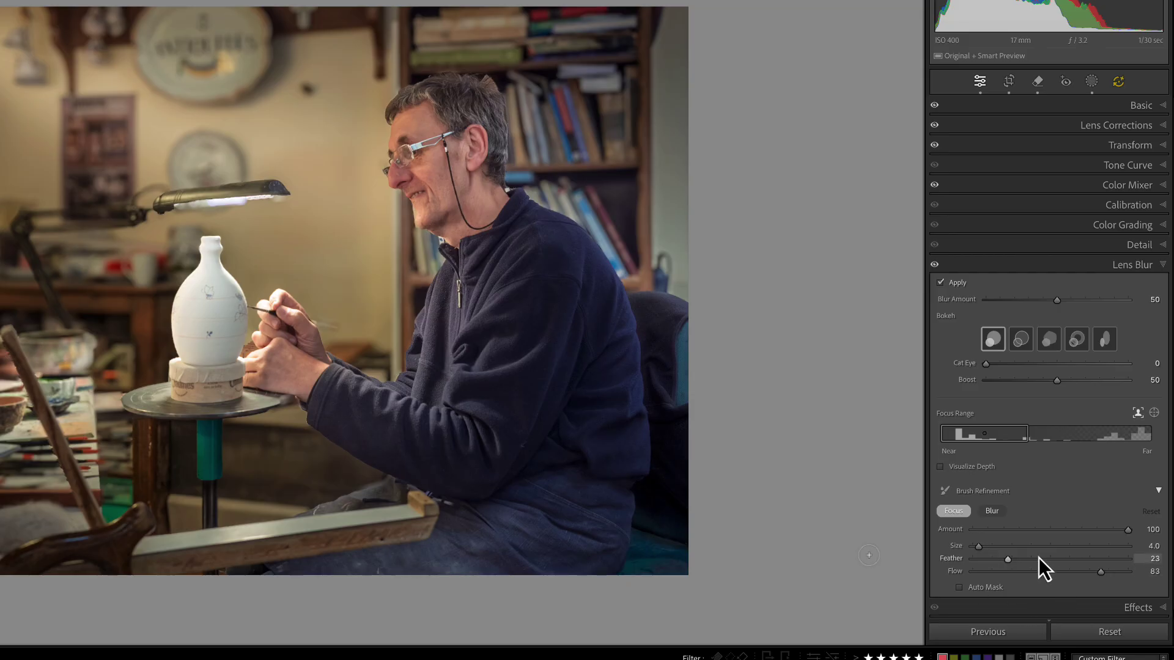
{"action": "left_click_drag", "start_coordinate": [1003, 562], "coordinate": [995, 564]}
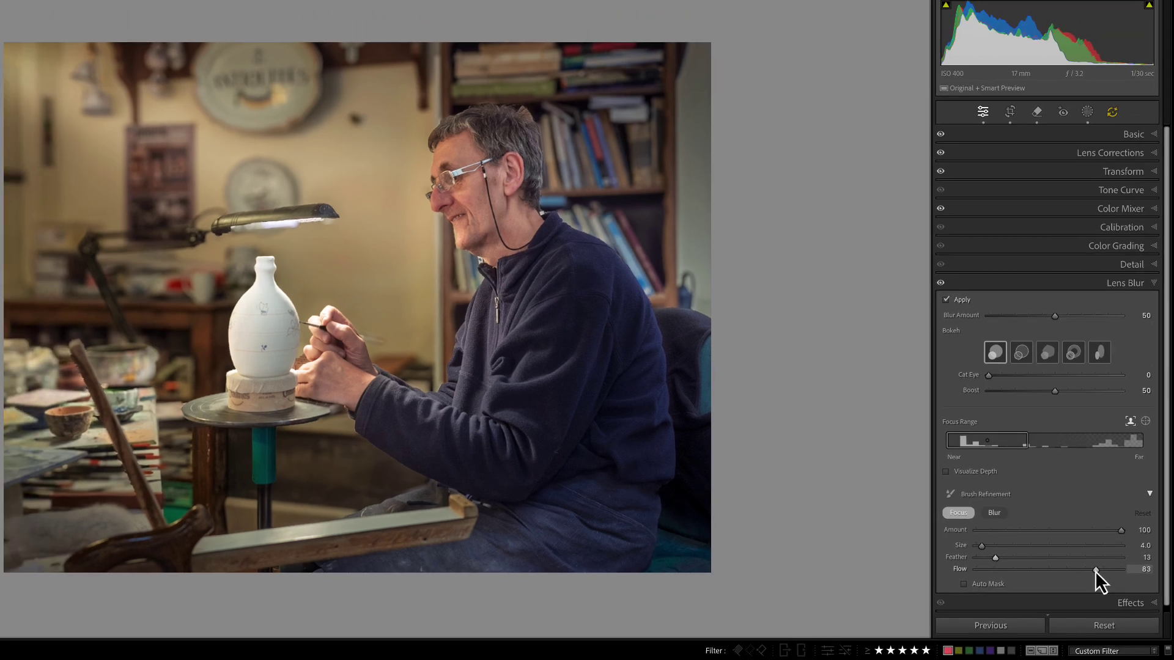
{"action": "left_click_drag", "start_coordinate": [1095, 571], "coordinate": [1117, 569]}
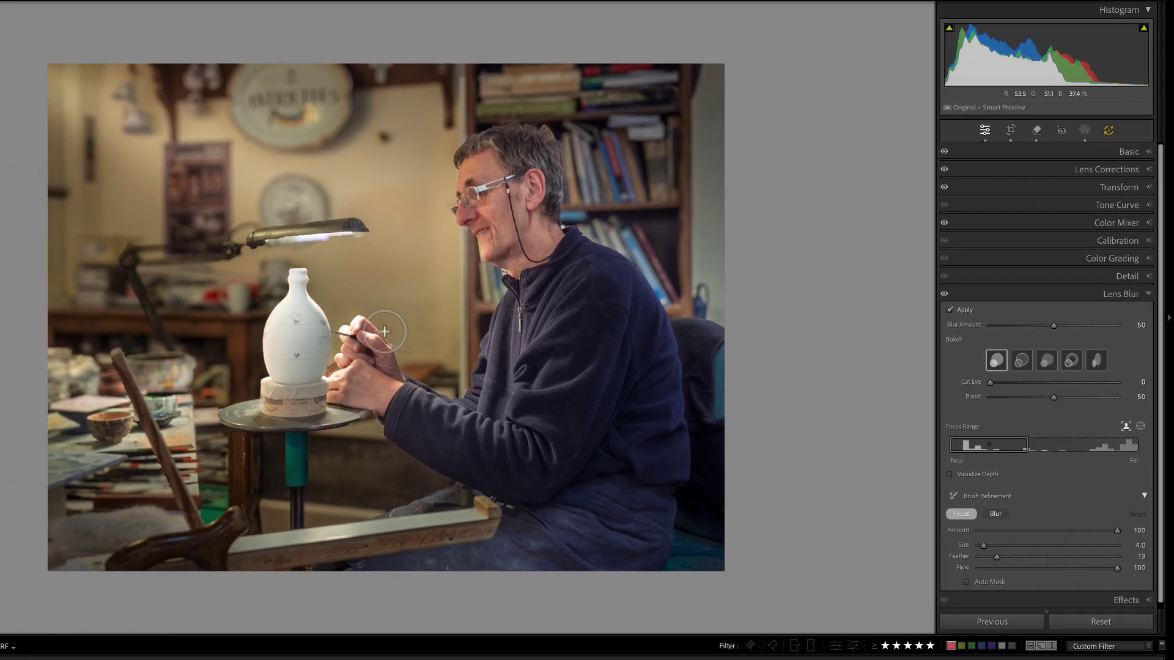
{"action": "scroll", "coordinate": [385, 332], "scroll_direction": "up", "scroll_amount": 5}
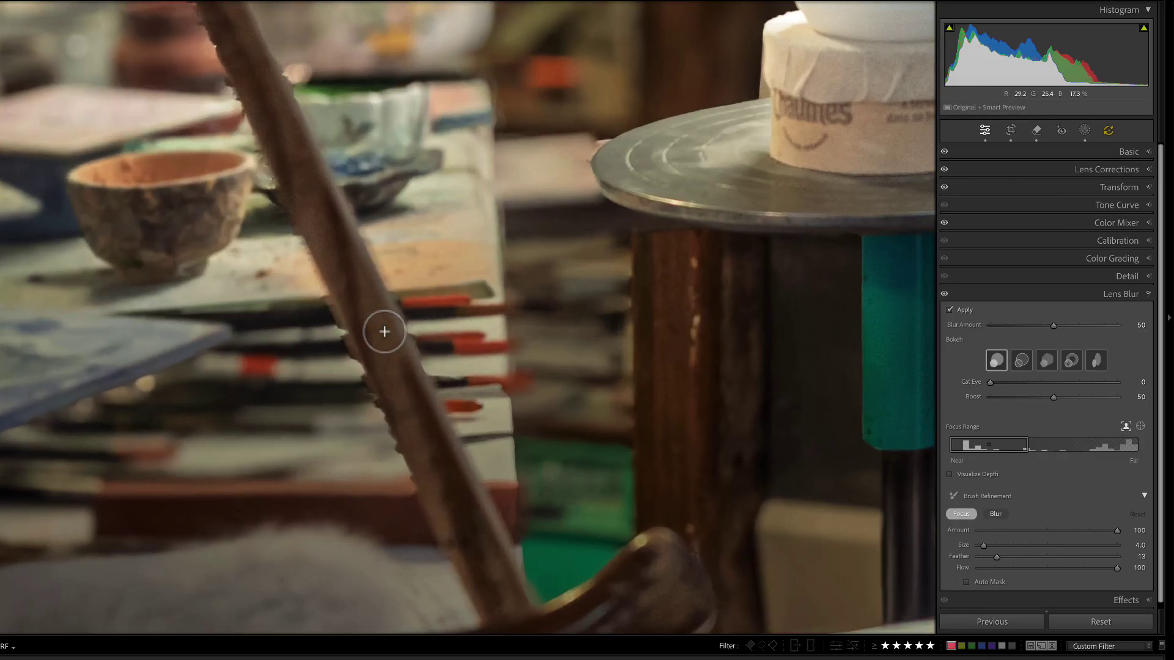
{"action": "scroll", "coordinate": [618, 231], "scroll_direction": "down", "scroll_amount": 3}
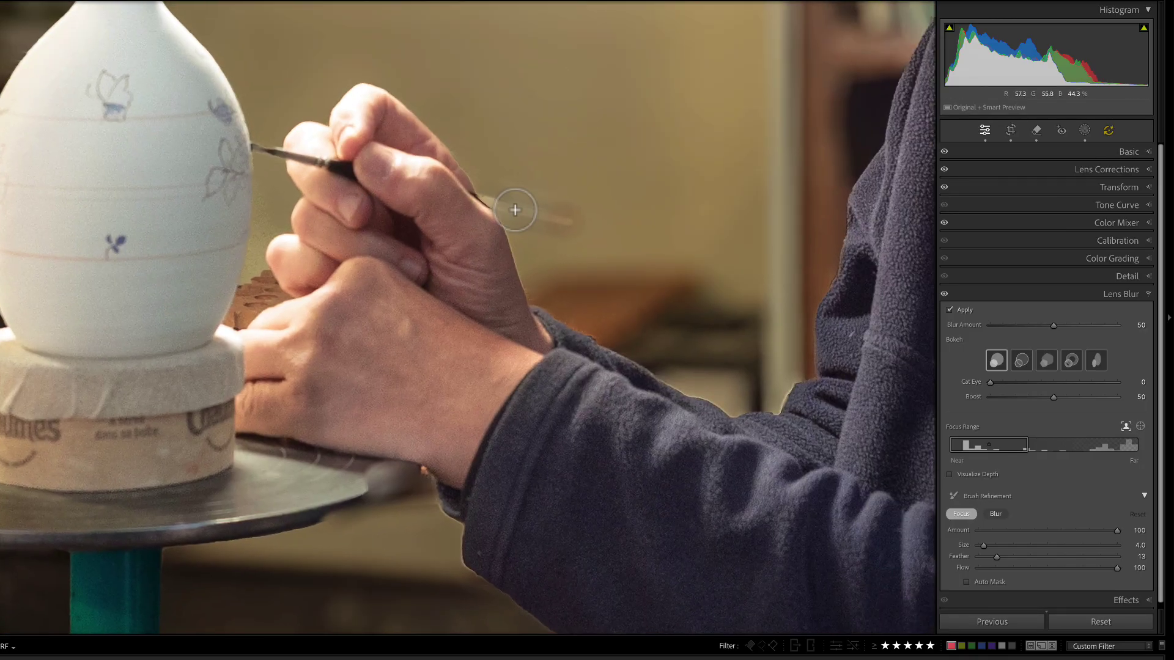
Paint focus back onto the paintbrush tip and the lamp's underside edge
{"action": "mouse_move", "coordinate": [563, 215]}
{"action": "left_mouse_down"}
{"action": "mouse_move", "coordinate": [469, 198]}
{"action": "mouse_move", "coordinate": [564, 222]}
{"action": "left_mouse_up"}
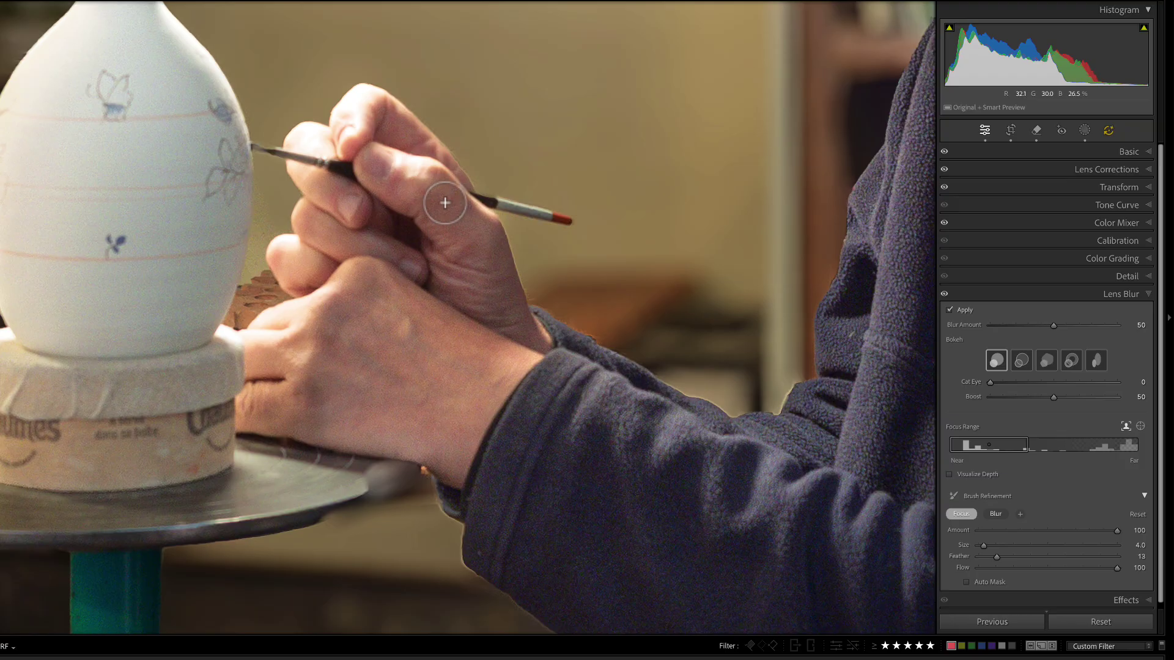
{"action": "left_click_drag", "start_coordinate": [255, 199], "coordinate": [309, 636]}
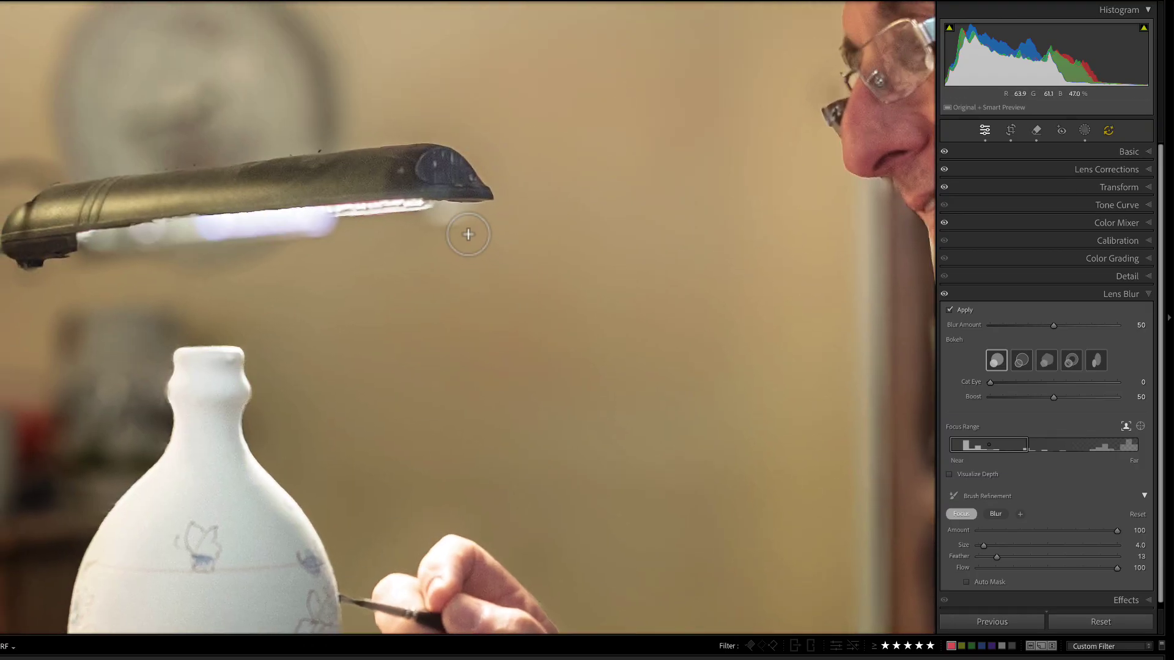
{"action": "mouse_move", "coordinate": [463, 215]}
{"action": "left_mouse_down"}
{"action": "mouse_move", "coordinate": [428, 211]}
{"action": "mouse_move", "coordinate": [462, 208]}
{"action": "left_mouse_up"}
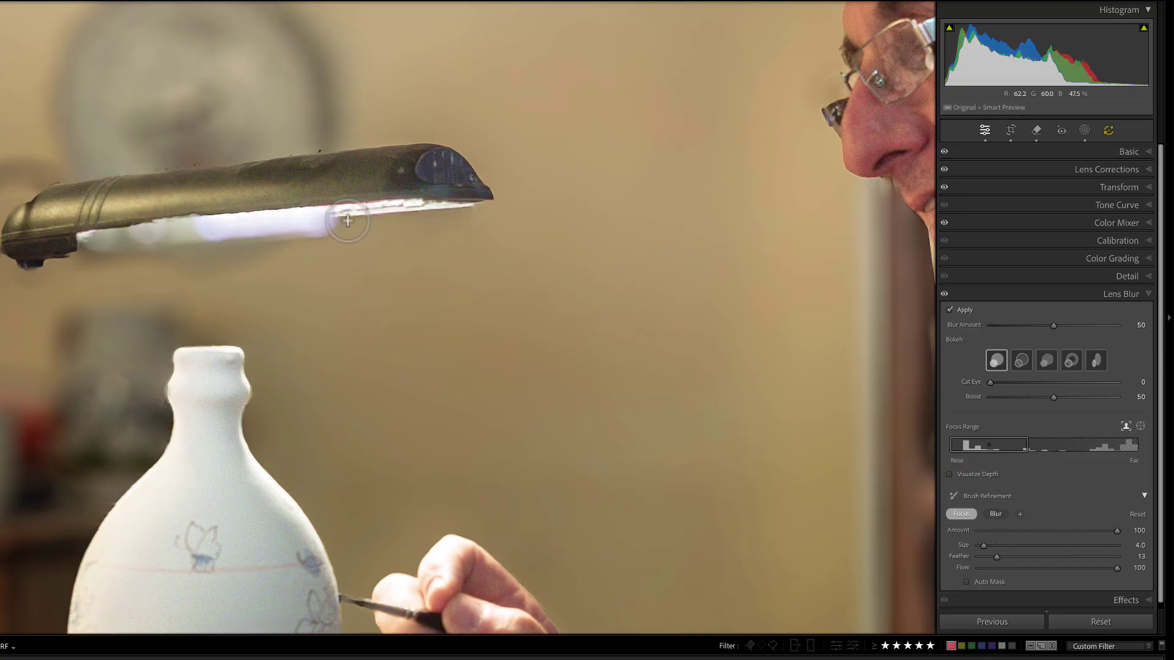
{"action": "mouse_move", "coordinate": [341, 210]}
{"action": "left_mouse_down"}
{"action": "mouse_move", "coordinate": [159, 218]}
{"action": "mouse_move", "coordinate": [80, 236]}
{"action": "mouse_move", "coordinate": [382, 209]}
{"action": "left_mouse_up"}
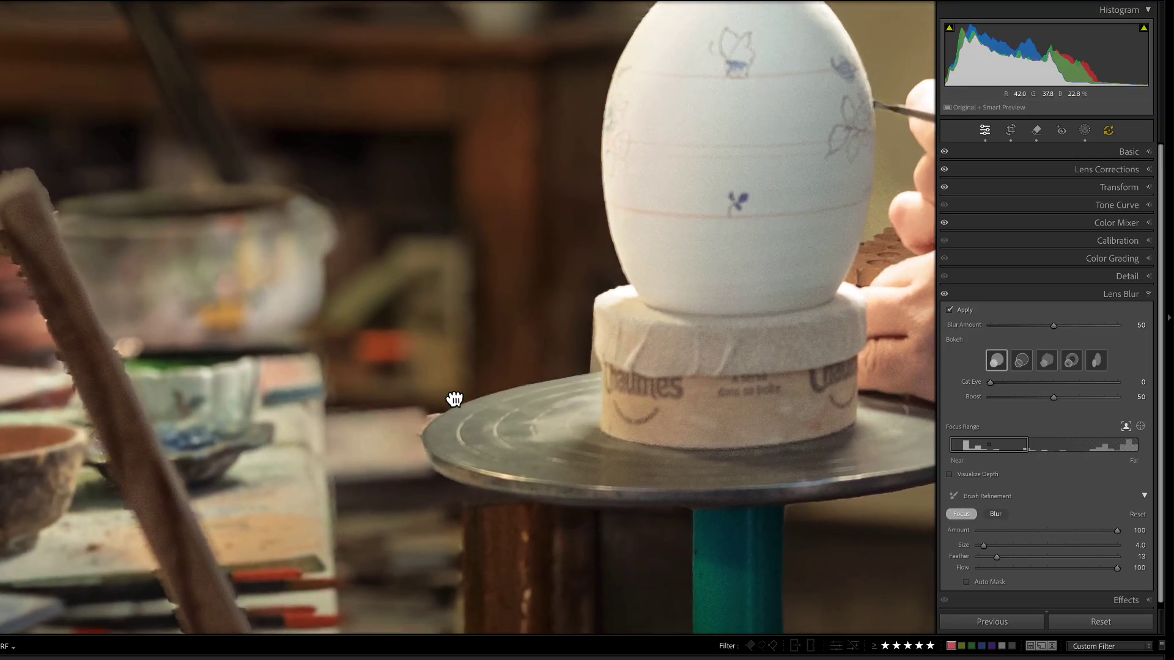
Paint focus onto the painted cup at size 14, then the cloths and jars on the left
{"action": "key", "text": "bracketright"}
{"action": "key", "text": "bracketright"}
{"action": "key", "text": "bracketright"}
{"action": "key", "text": "bracketright"}
{"action": "key", "text": "bracketright"}
{"action": "key", "text": "bracketright"}
{"action": "key", "text": "bracketright"}
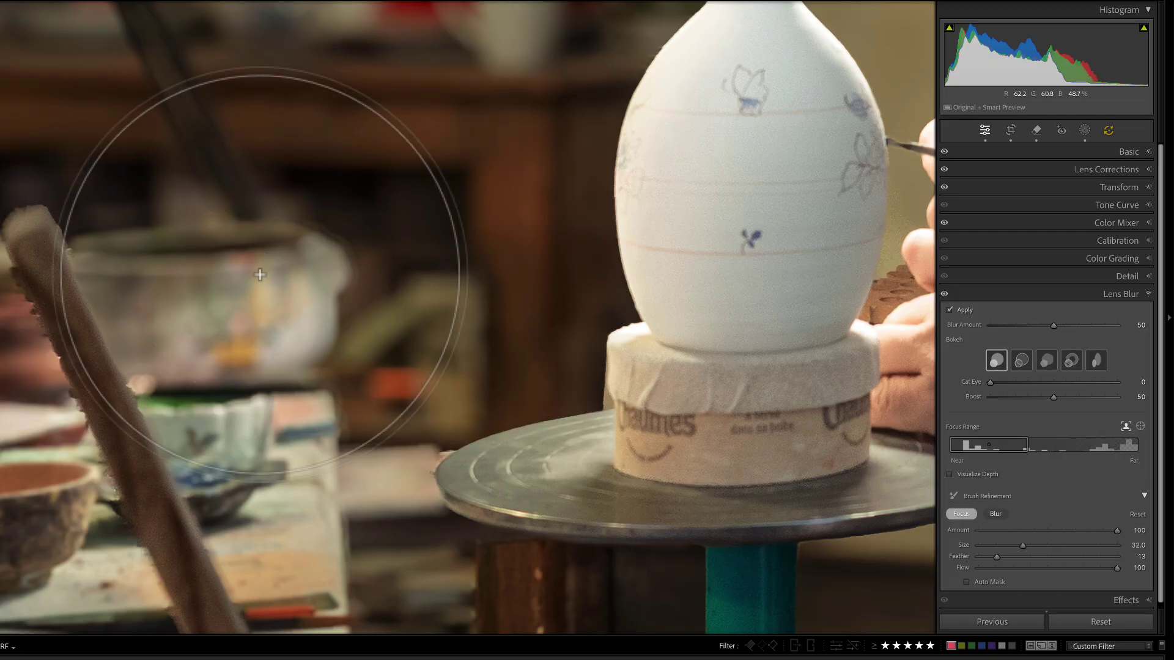
{"action": "mouse_move", "coordinate": [165, 247]}
{"action": "left_mouse_down"}
{"action": "mouse_move", "coordinate": [170, 275]}
{"action": "mouse_move", "coordinate": [293, 418]}
{"action": "mouse_move", "coordinate": [309, 403]}
{"action": "left_mouse_up"}
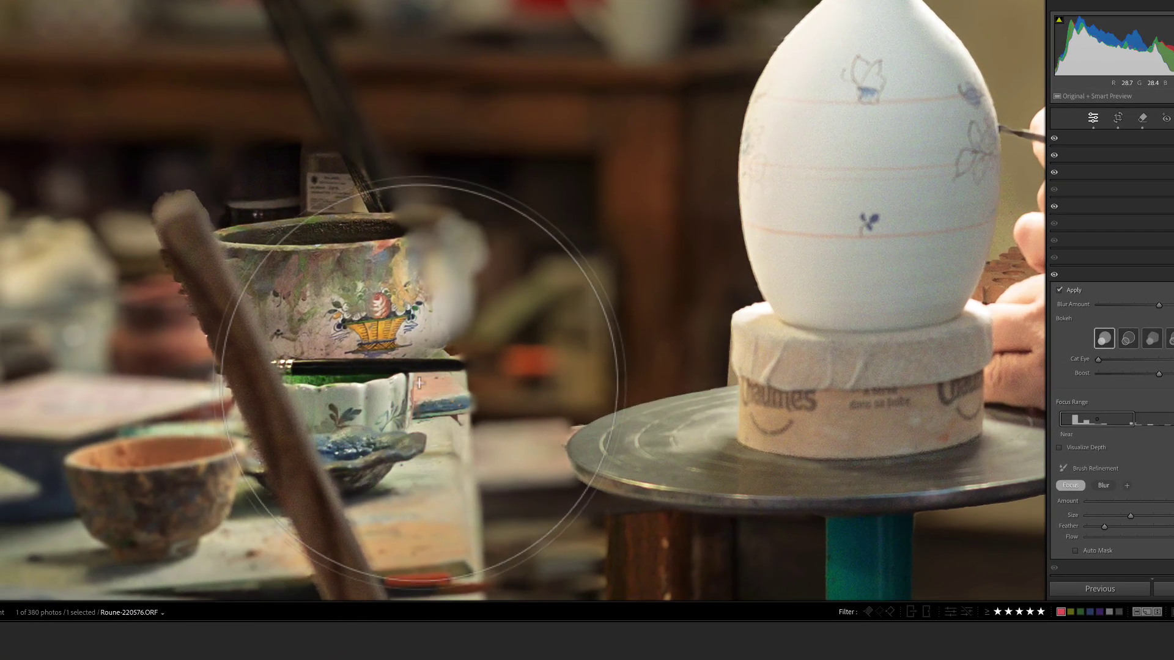
{"action": "mouse_move", "coordinate": [420, 382]}
{"action": "left_mouse_down"}
{"action": "mouse_move", "coordinate": [401, 241]}
{"action": "mouse_move", "coordinate": [385, 255]}
{"action": "left_mouse_up"}
{"action": "key", "text": "bracketleft"}
{"action": "key", "text": "bracketleft"}
{"action": "key", "text": "bracketleft"}
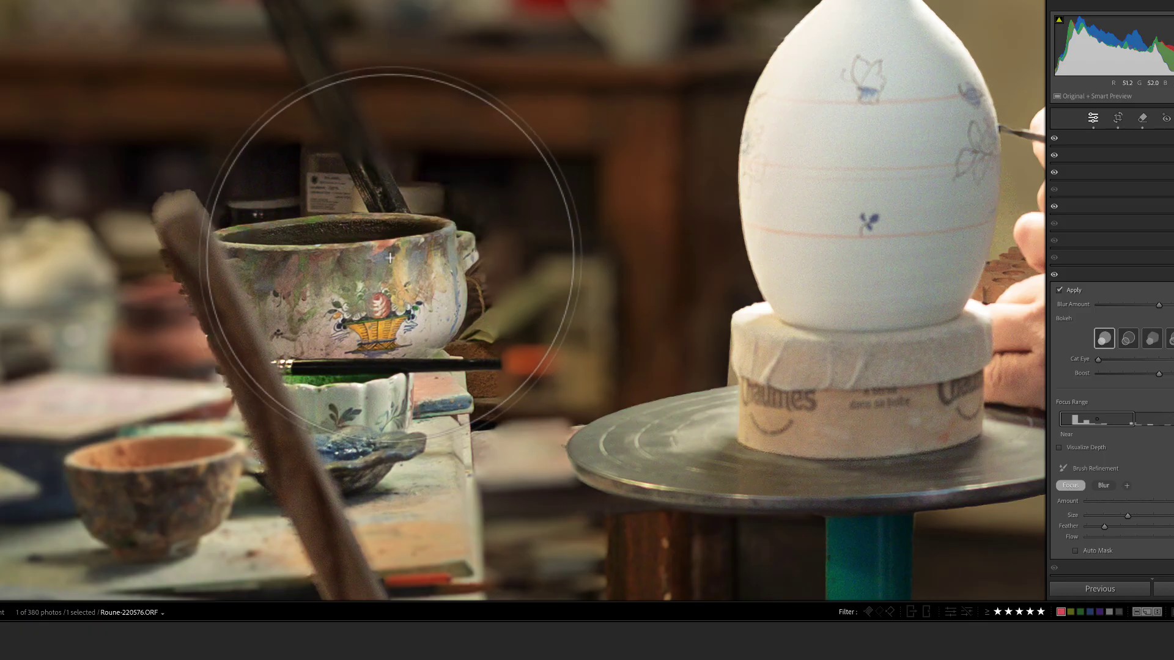
{"action": "mouse_move", "coordinate": [73, 277]}
{"action": "left_mouse_down"}
{"action": "mouse_move", "coordinate": [37, 255]}
{"action": "mouse_move", "coordinate": [46, 276]}
{"action": "mouse_move", "coordinate": [115, 273]}
{"action": "mouse_move", "coordinate": [161, 403]}
{"action": "mouse_move", "coordinate": [223, 510]}
{"action": "mouse_move", "coordinate": [31, 505]}
{"action": "mouse_move", "coordinate": [43, 415]}
{"action": "mouse_move", "coordinate": [33, 264]}
{"action": "mouse_move", "coordinate": [21, 252]}
{"action": "mouse_move", "coordinate": [26, 267]}
{"action": "mouse_move", "coordinate": [99, 286]}
{"action": "mouse_move", "coordinate": [236, 572]}
{"action": "mouse_move", "coordinate": [319, 505]}
{"action": "mouse_move", "coordinate": [431, 584]}
{"action": "left_mouse_up"}
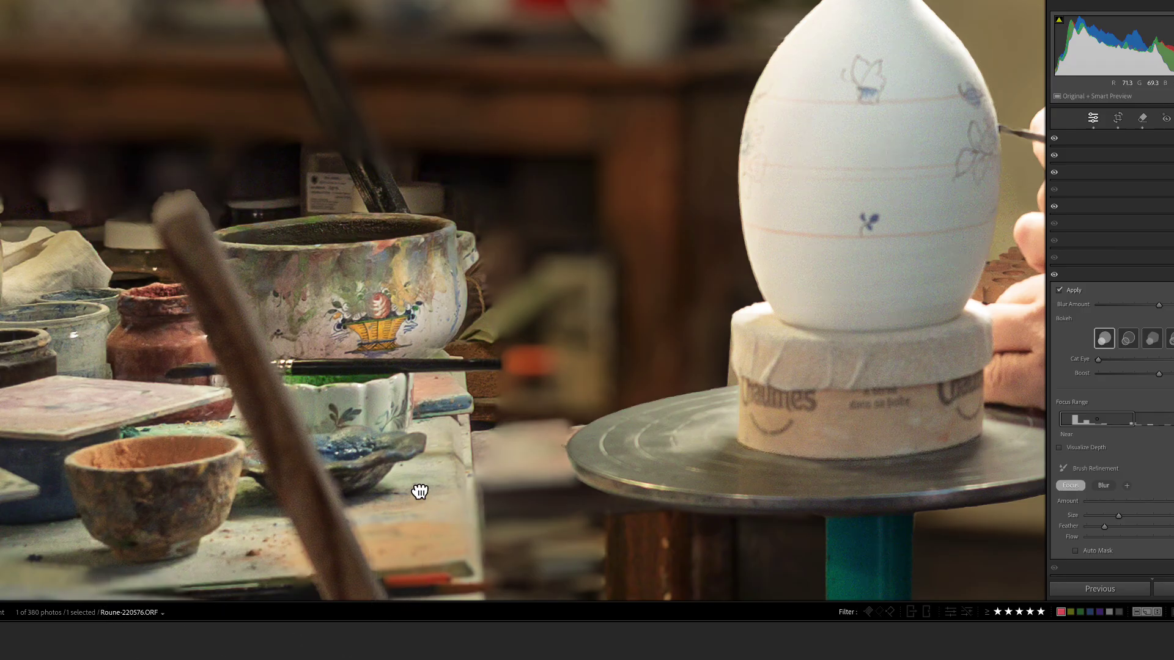
{"action": "left_click_drag", "start_coordinate": [414, 490], "coordinate": [330, 58]}
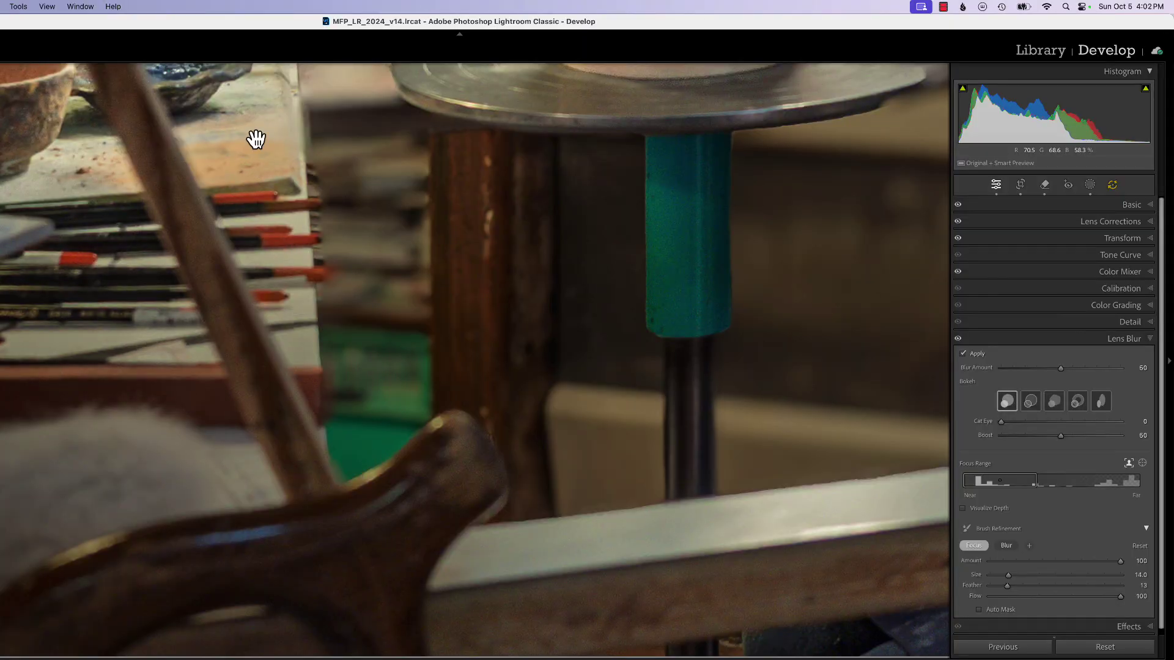
{"action": "left_click_drag", "start_coordinate": [255, 140], "coordinate": [275, 458]}
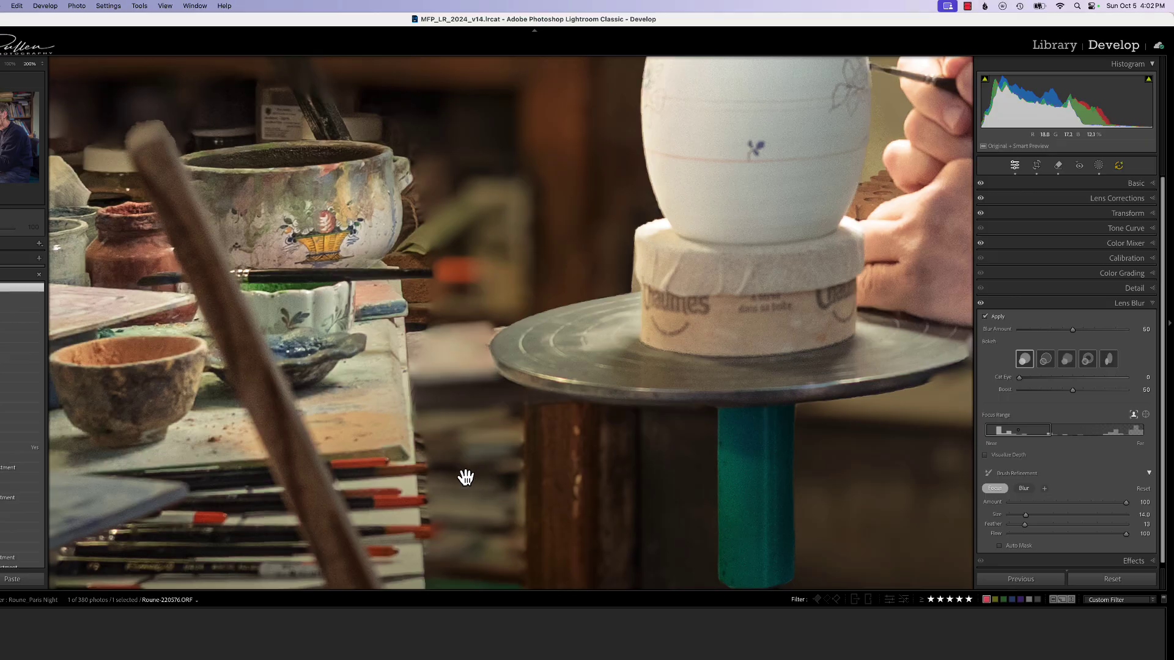
{"action": "left_click_drag", "start_coordinate": [384, 429], "coordinate": [521, 319]}
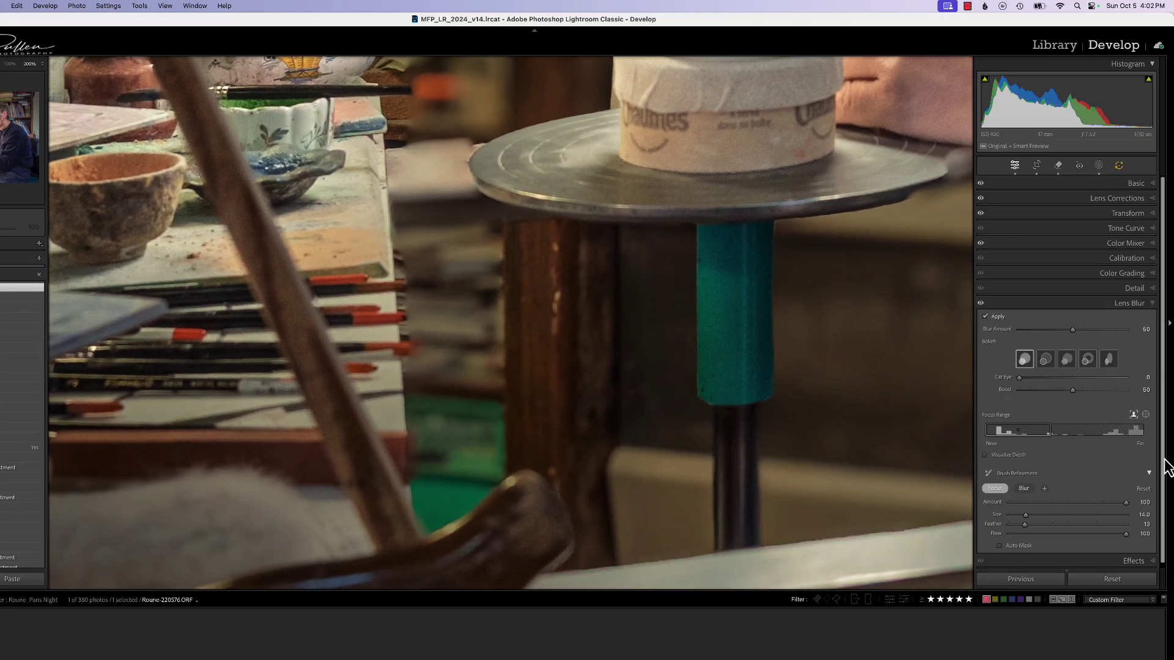
{"action": "left_click", "coordinate": [1023, 489]}
Add extra blur strokes near the paint table edge and the pencils
{"action": "scroll", "coordinate": [446, 343], "scroll_direction": "down", "scroll_amount": 10}
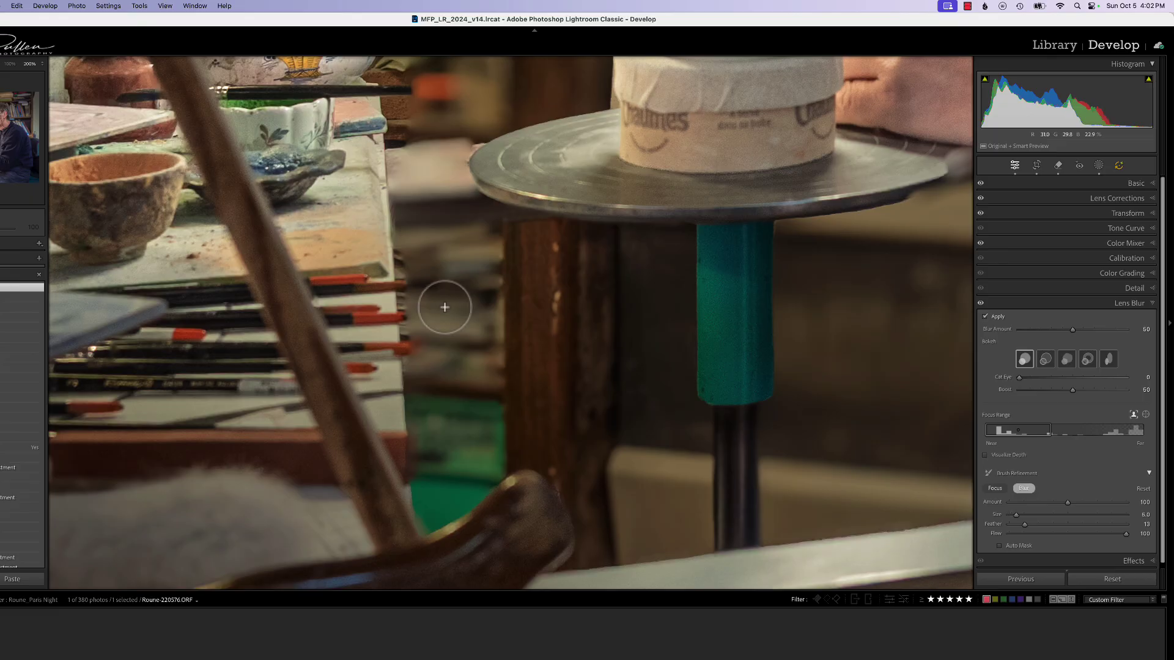
{"action": "scroll", "coordinate": [413, 255], "scroll_direction": "down", "scroll_amount": 2}
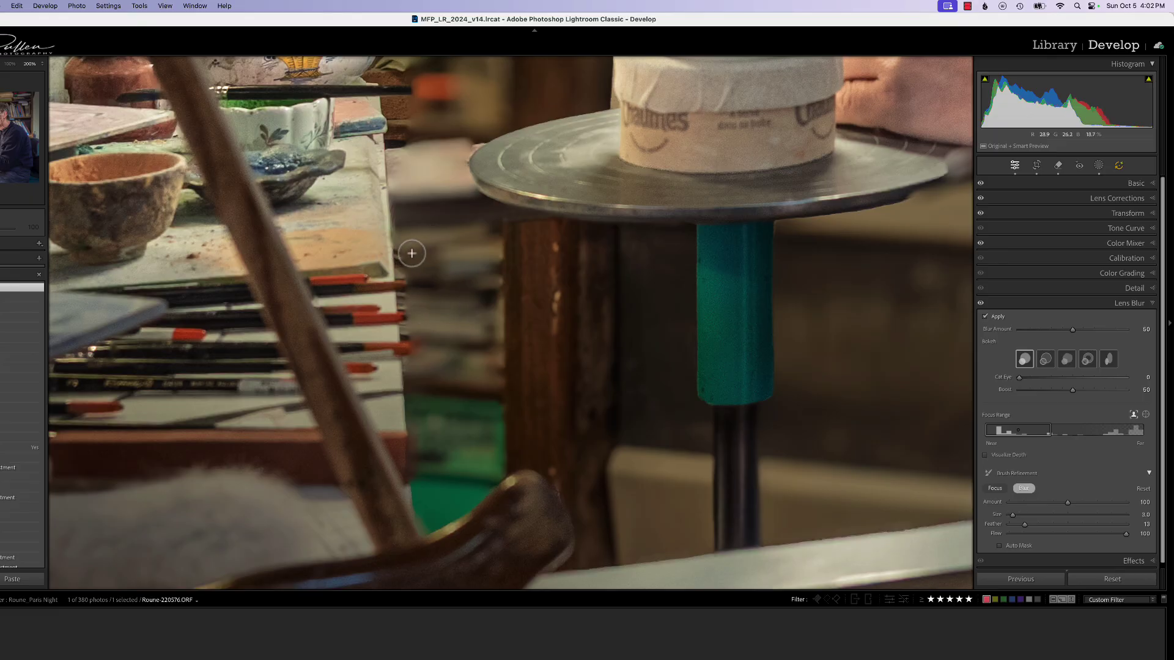
{"action": "left_click_drag", "start_coordinate": [408, 300], "coordinate": [405, 296]}
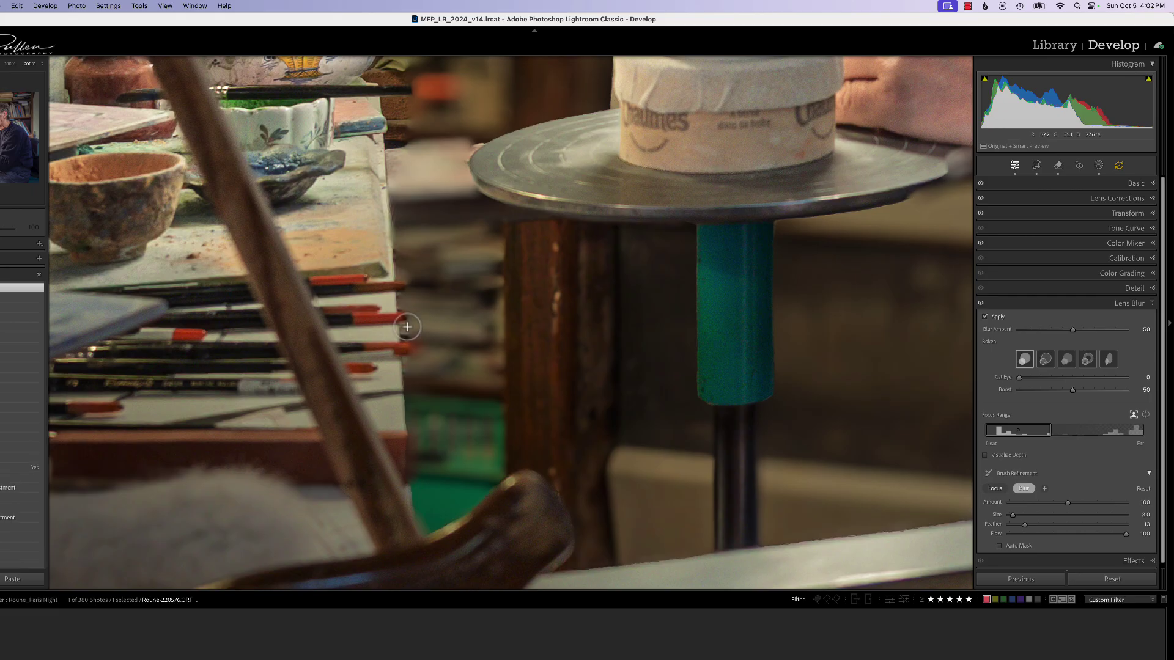
{"action": "left_click_drag", "start_coordinate": [524, 368], "coordinate": [467, 403]}
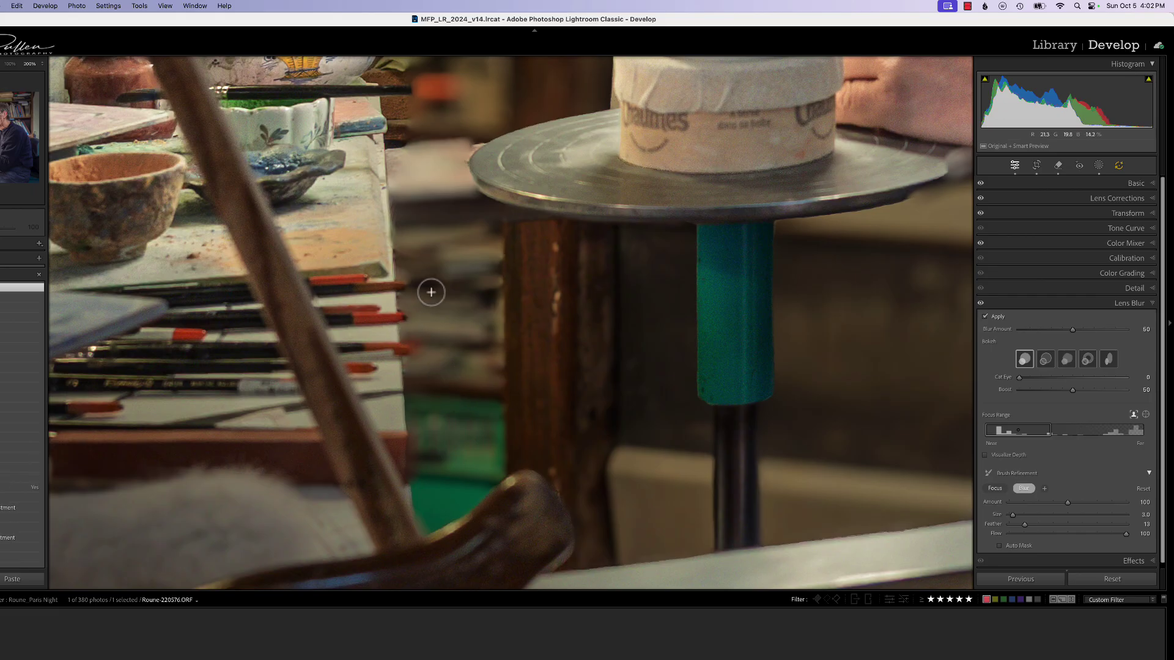
{"action": "key", "text": "z"}
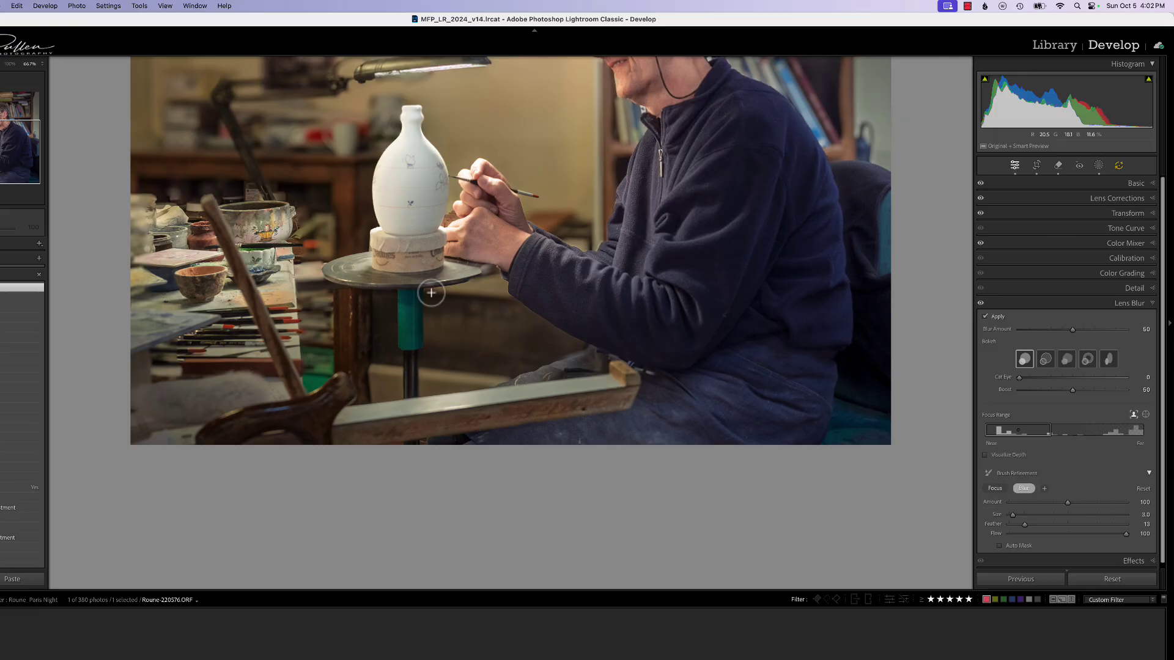
Paint the paint table back into focus with a size-13 brush, then show settings needing update
{"action": "key", "text": "bracketright"}
{"action": "left_click", "coordinate": [994, 488]}
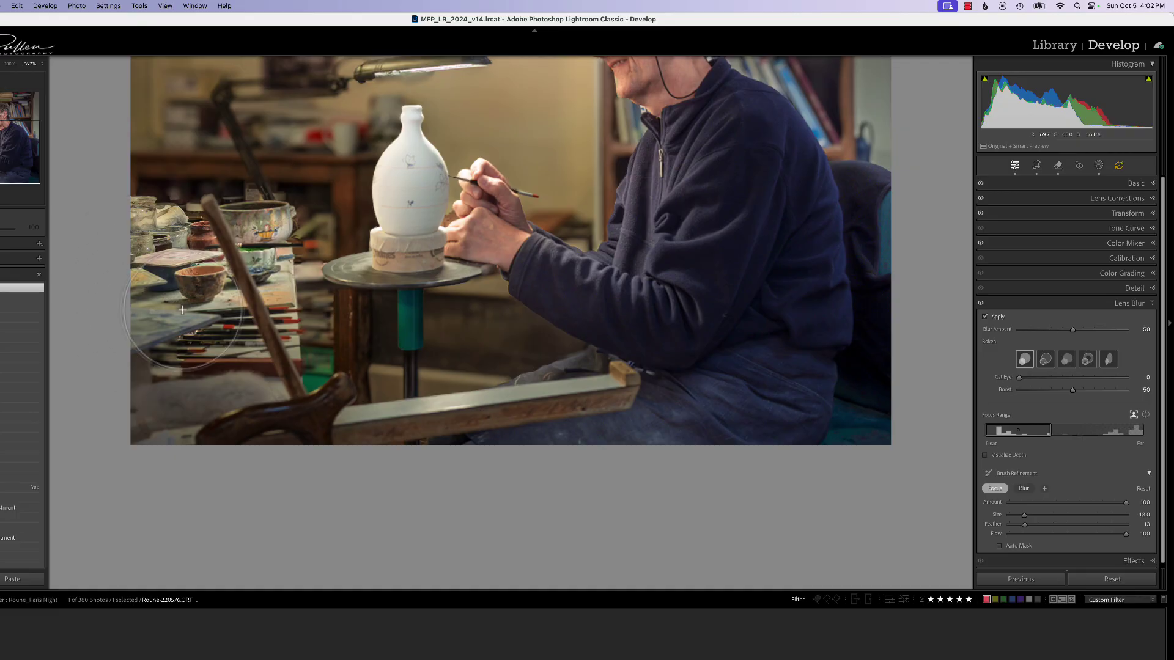
{"action": "mouse_move", "coordinate": [184, 293]}
{"action": "left_mouse_down"}
{"action": "mouse_move", "coordinate": [167, 232]}
{"action": "mouse_move", "coordinate": [230, 254]}
{"action": "mouse_move", "coordinate": [250, 214]}
{"action": "left_mouse_up"}
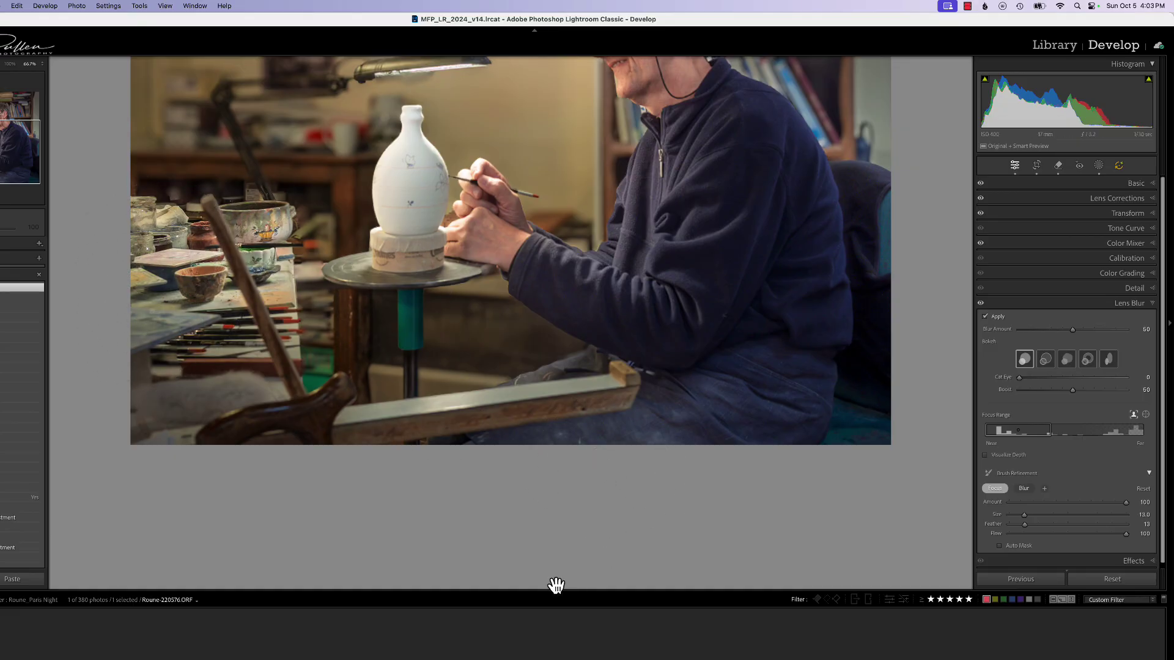
{"action": "left_click", "coordinate": [556, 585]}
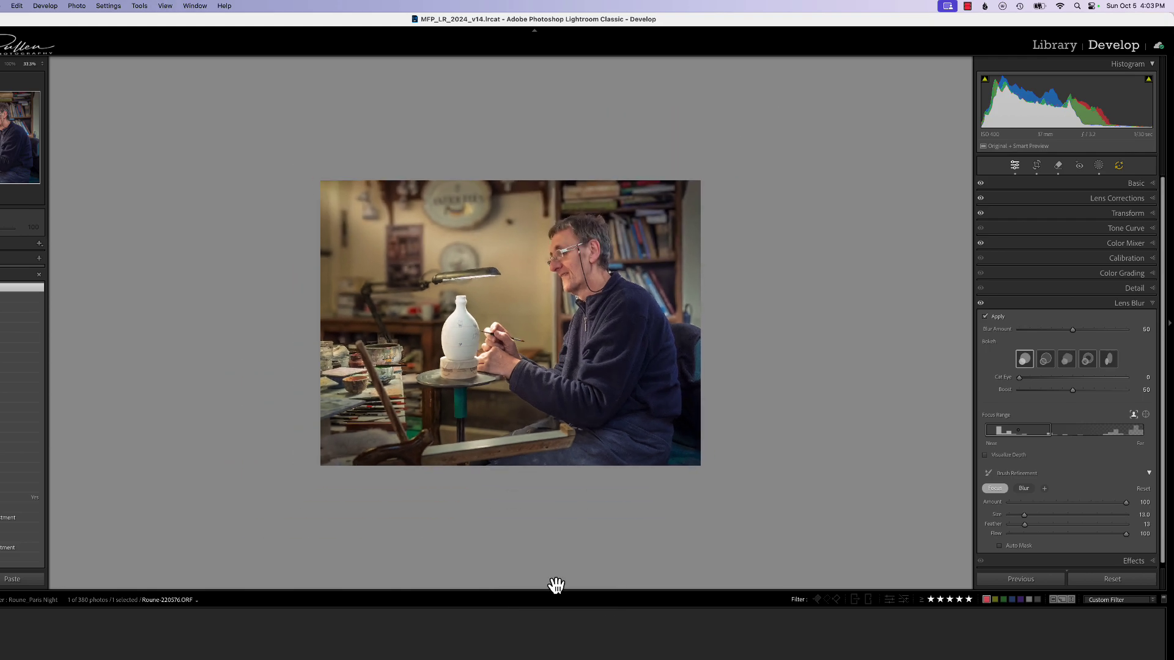
{"action": "key", "text": "super+equal"}
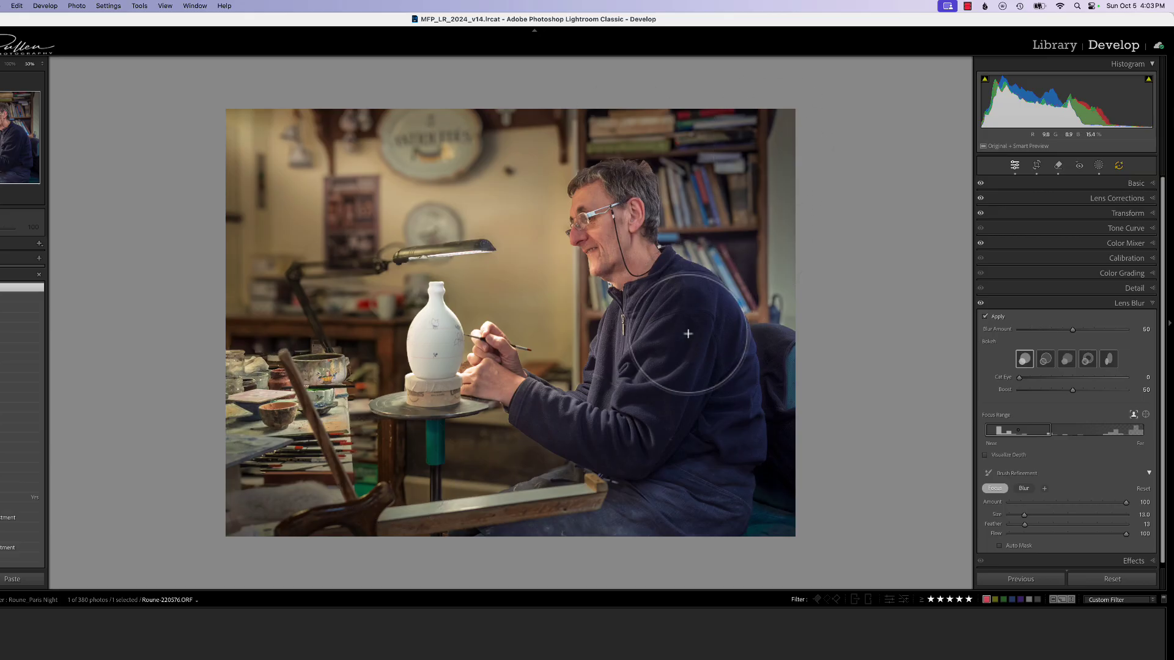
{"action": "key", "text": "super+minus"}
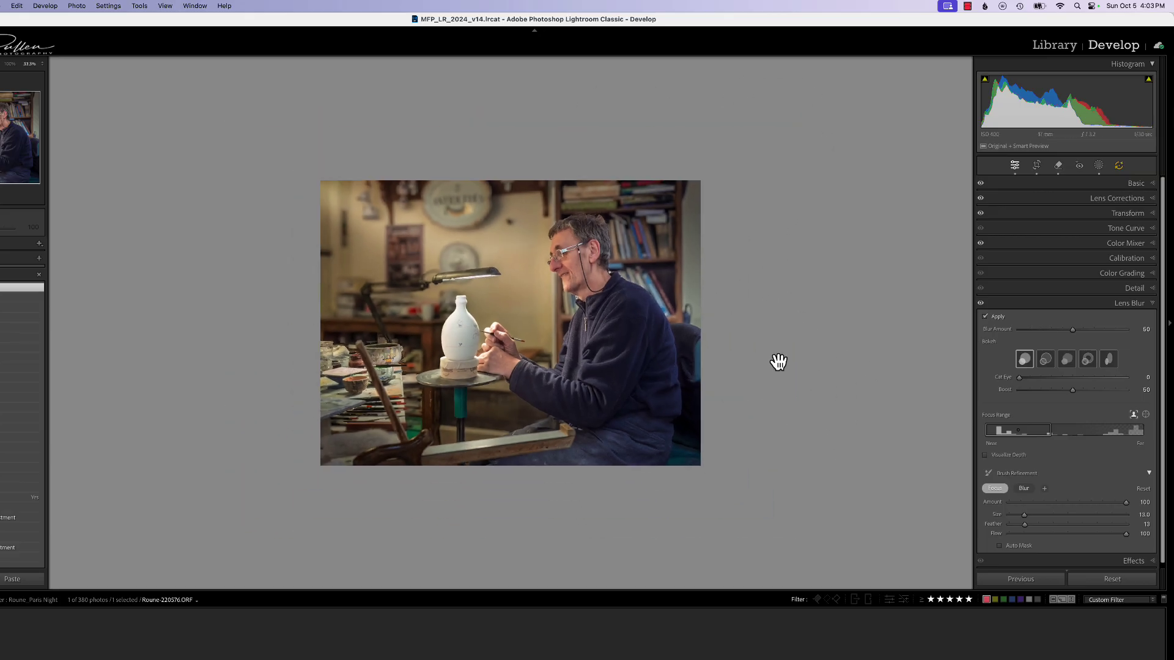
{"action": "left_click", "coordinate": [1119, 166]}
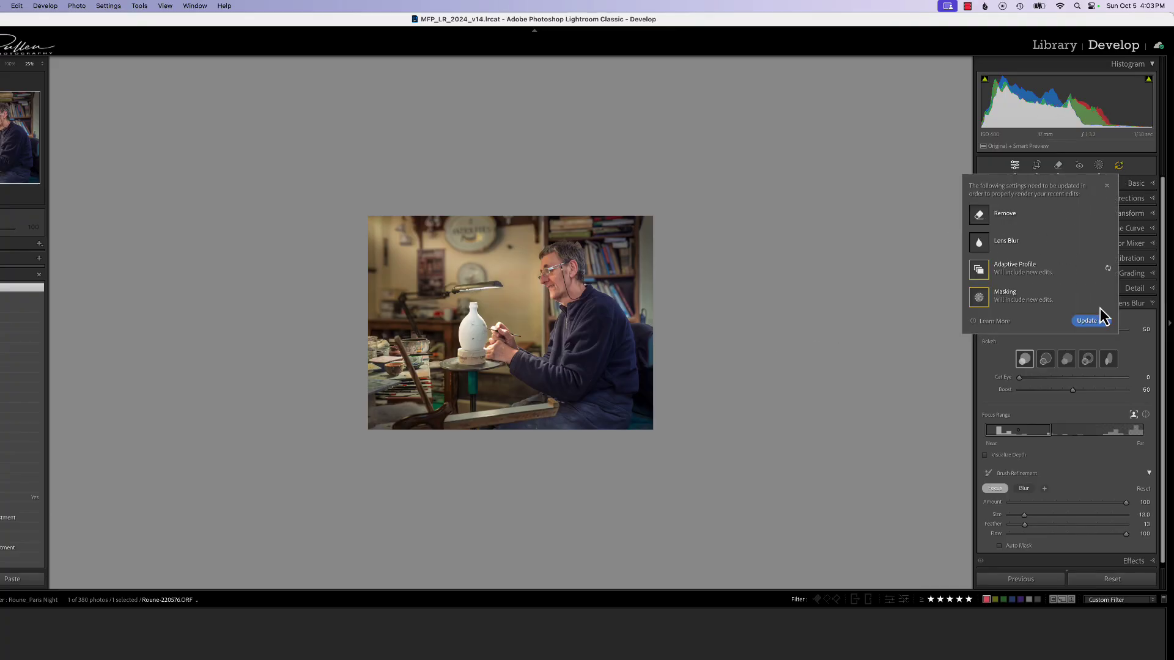
Update all listed AI settings: Remove, Lens Blur, Adaptive Profile and Masking
{"action": "left_click", "coordinate": [1091, 324]}
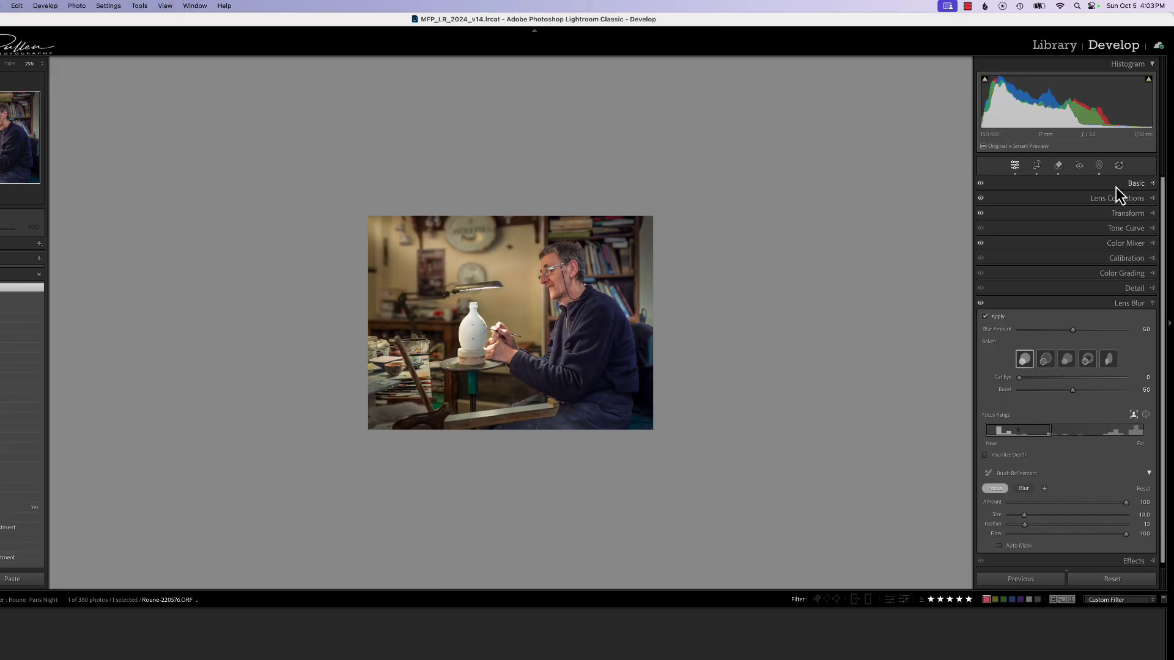
{"action": "left_click", "coordinate": [1099, 166]}
{"action": "left_click", "coordinate": [880, 78]}
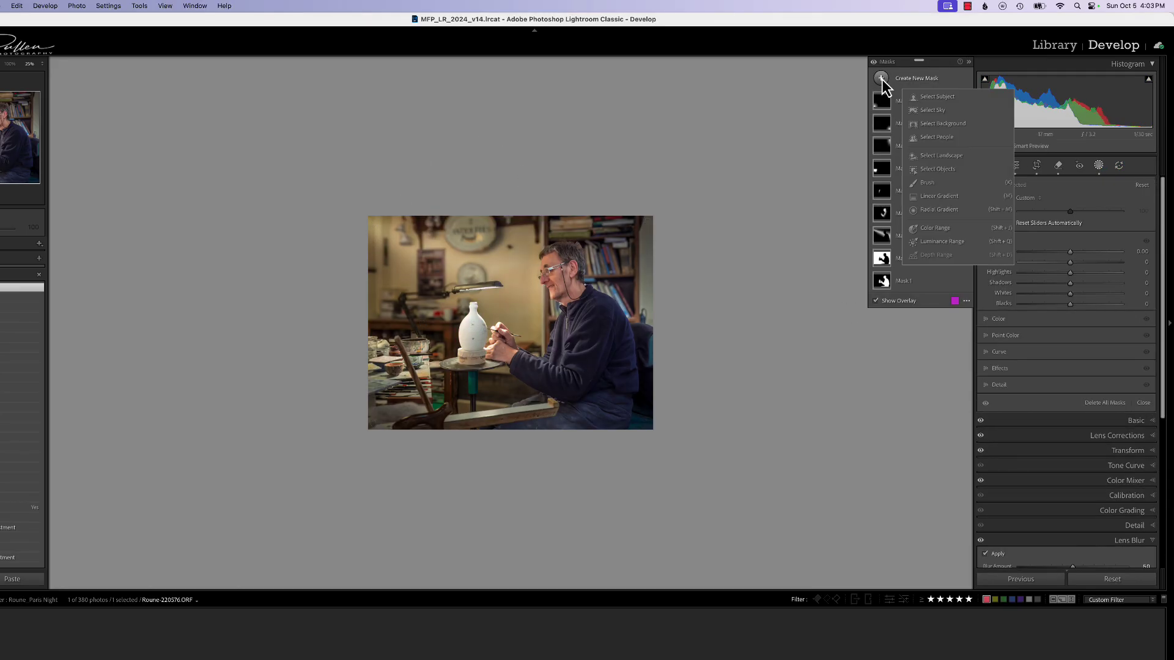
{"action": "left_click", "coordinate": [939, 211]}
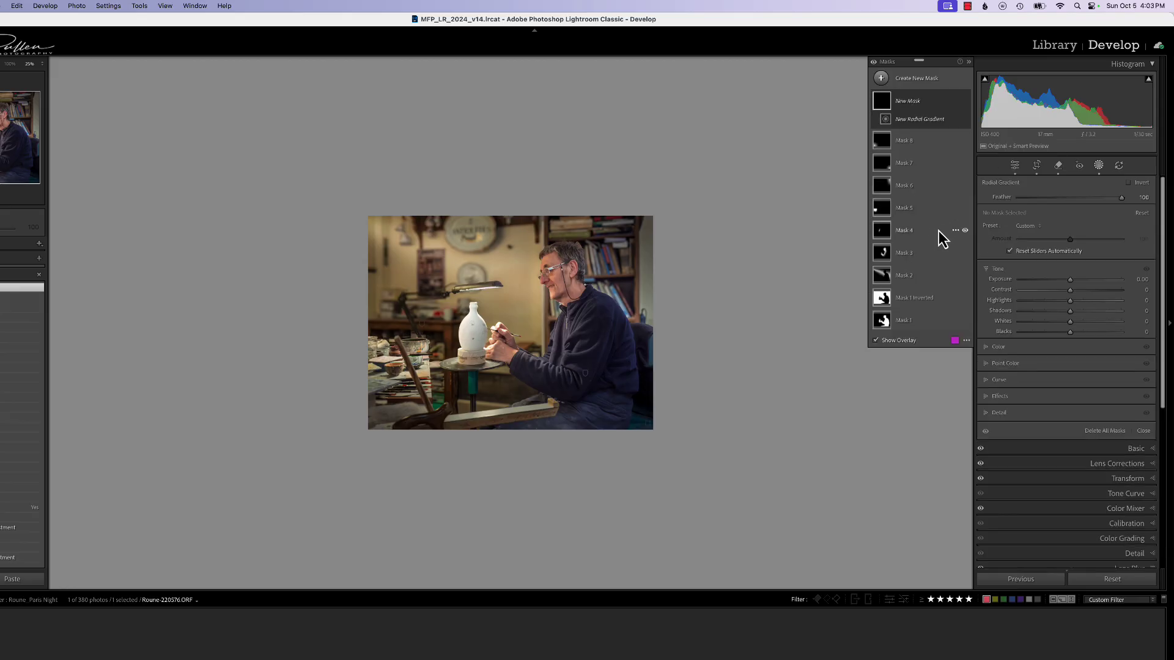
Draw a large inverted radial gradient with negative exposure to darken the photo's edges
{"action": "left_click_drag", "start_coordinate": [490, 295], "coordinate": [886, 629]}
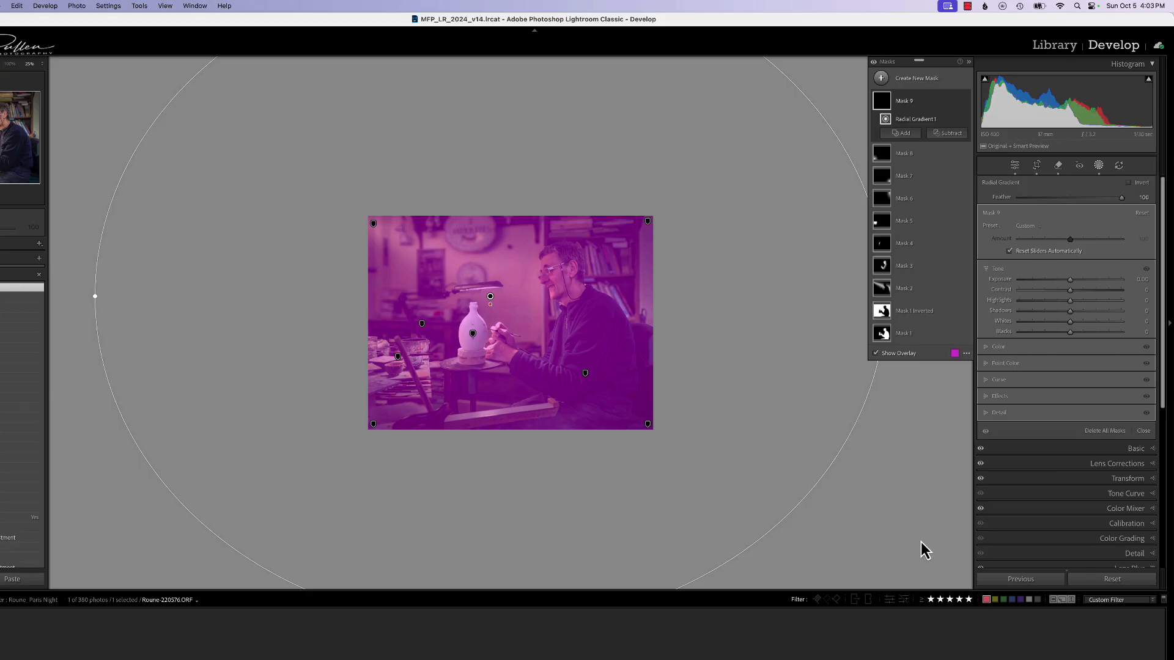
{"action": "key", "text": "super+equal"}
{"action": "scroll", "coordinate": [1140, 195], "scroll_direction": "down", "scroll_amount": 1}
{"action": "left_click", "coordinate": [1129, 185]}
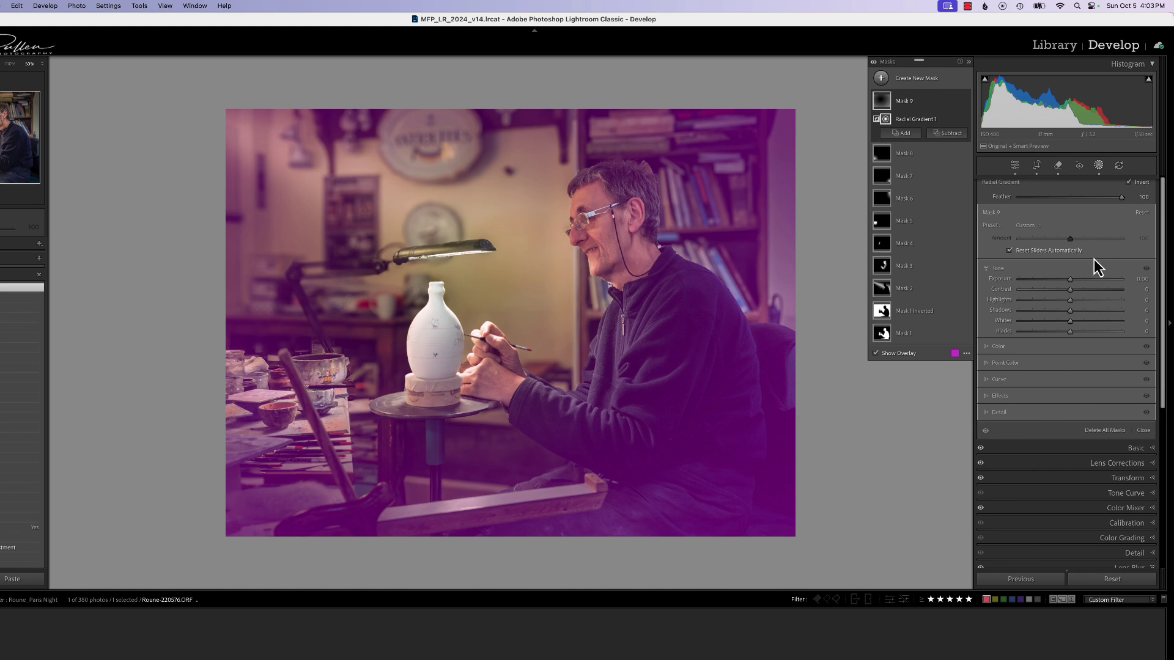
{"action": "mouse_move", "coordinate": [1072, 280]}
{"action": "left_mouse_down"}
{"action": "mouse_move", "coordinate": [1040, 304]}
{"action": "mouse_move", "coordinate": [1068, 288]}
{"action": "left_mouse_up"}
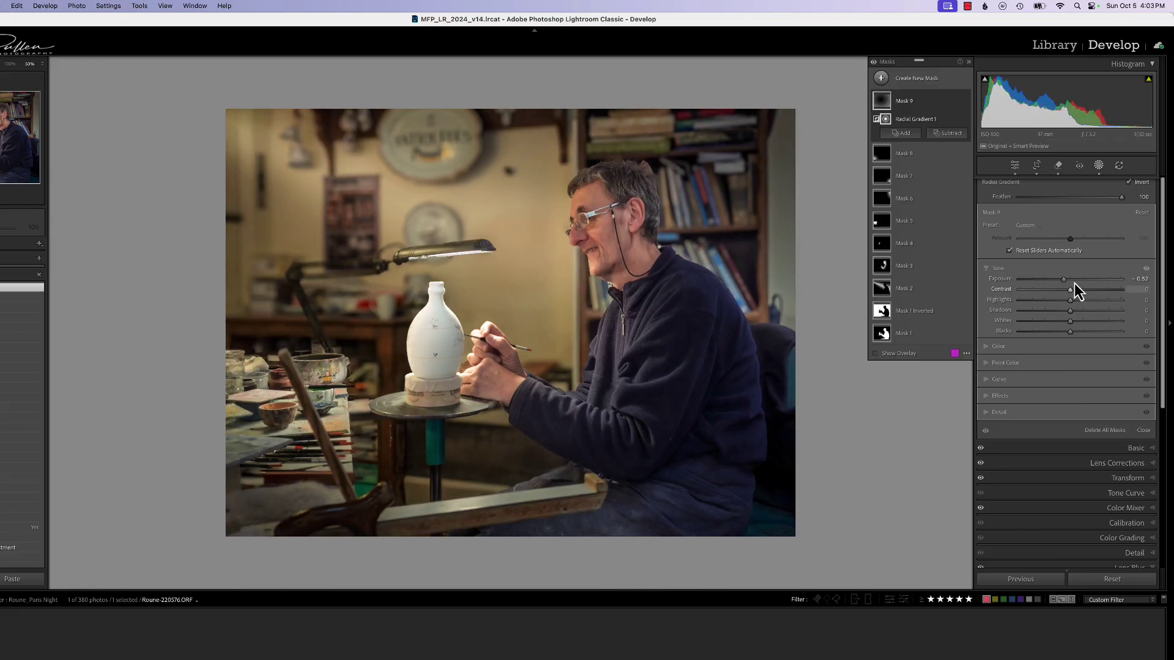
{"action": "left_click", "coordinate": [1097, 166]}
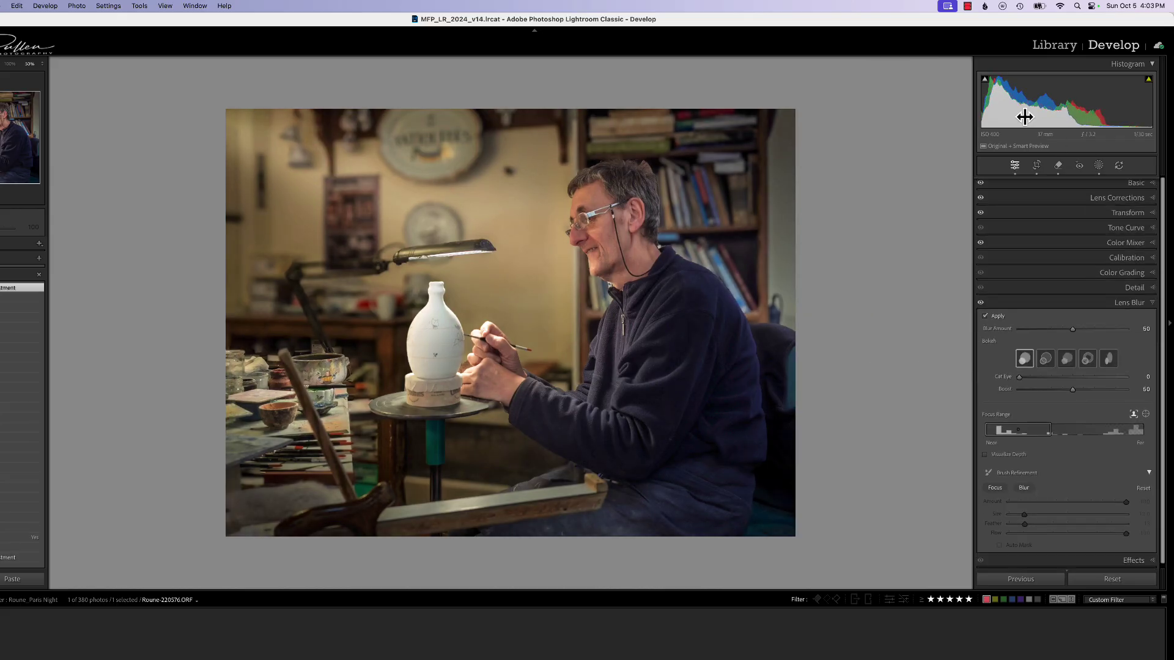
{"action": "left_click", "coordinate": [1100, 165]}
Add a radial gradient over the painter at exposure 0.61, tilted to follow his posture
{"action": "left_click", "coordinate": [881, 79]}
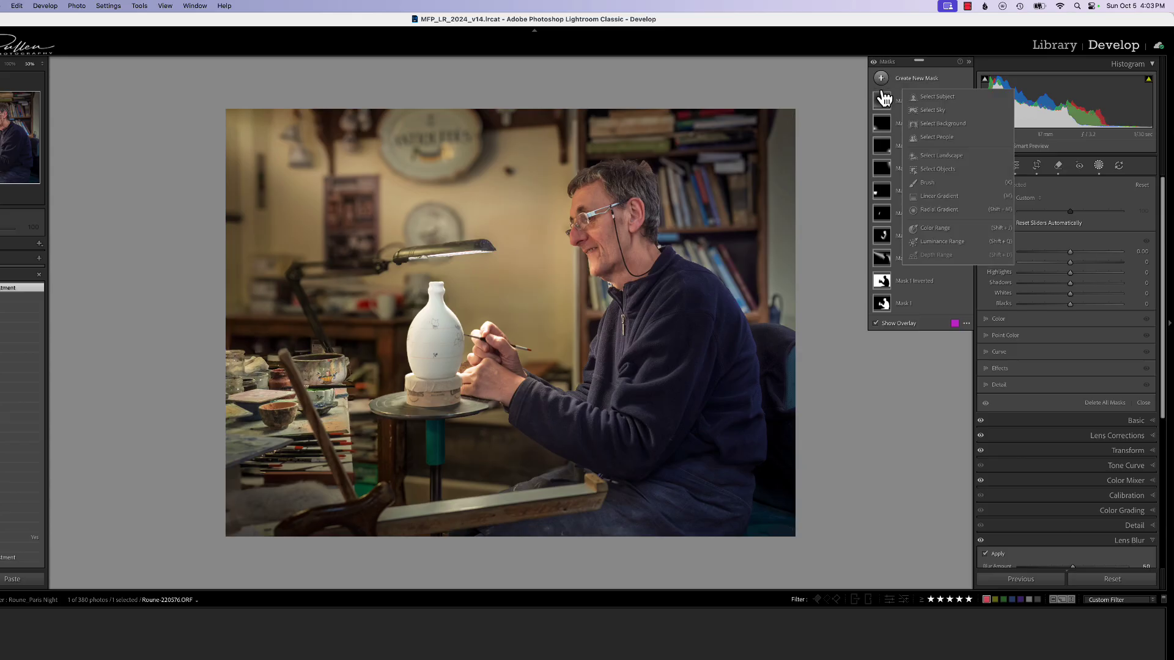
{"action": "left_click", "coordinate": [929, 210]}
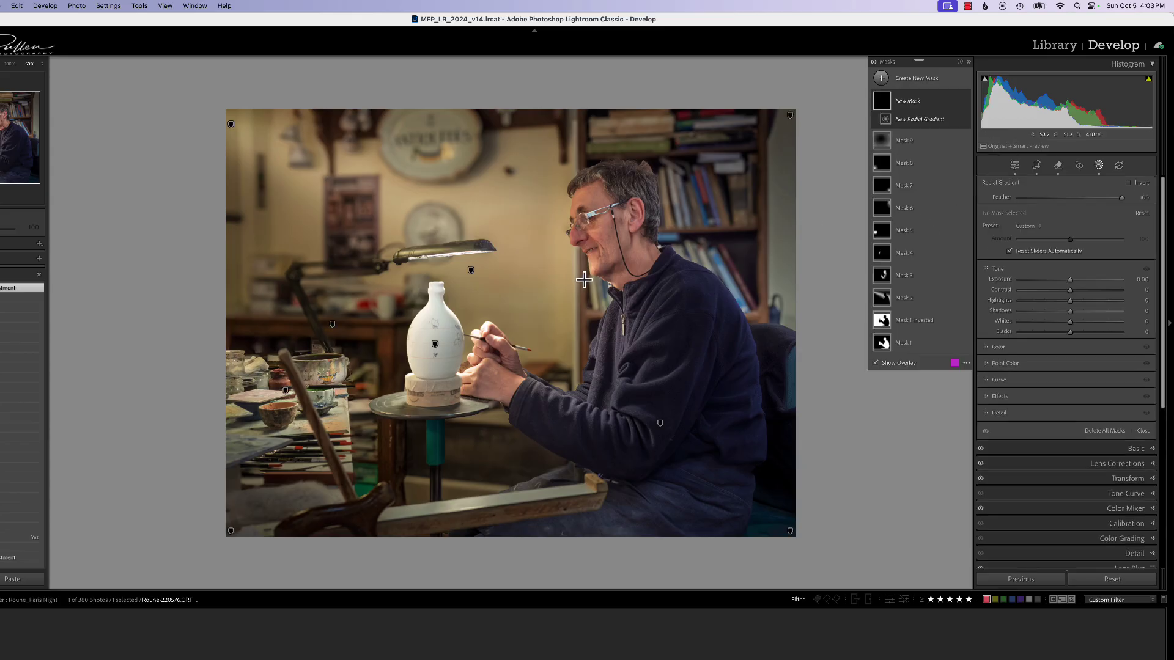
{"action": "left_click_drag", "start_coordinate": [619, 300], "coordinate": [731, 488]}
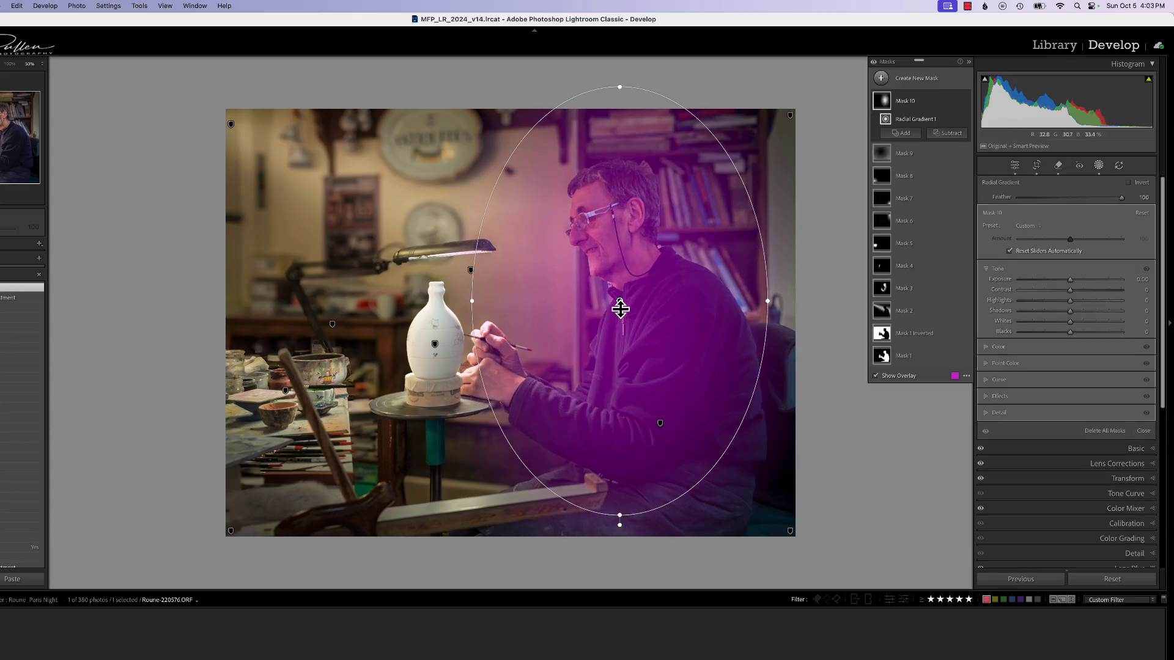
{"action": "left_click_drag", "start_coordinate": [624, 308], "coordinate": [634, 327]}
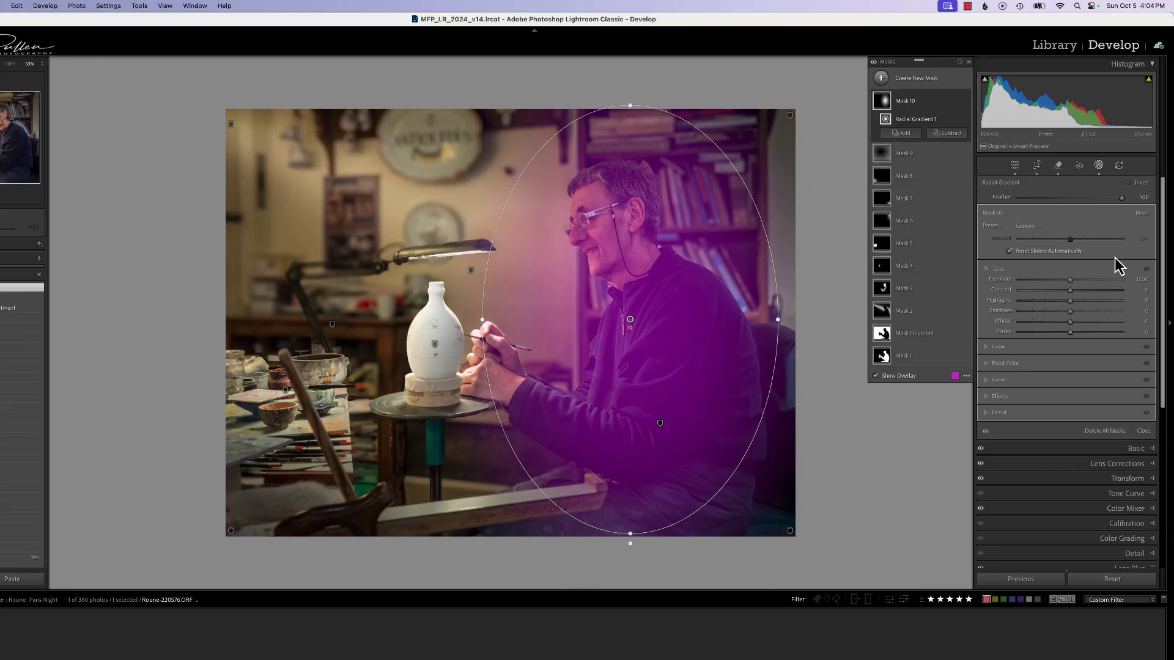
{"action": "left_click", "coordinate": [1070, 282]}
{"action": "left_click_drag", "start_coordinate": [1071, 283], "coordinate": [1076, 281]}
{"action": "left_click_drag", "start_coordinate": [636, 324], "coordinate": [637, 294]}
{"action": "left_click_drag", "start_coordinate": [1076, 281], "coordinate": [1079, 284]}
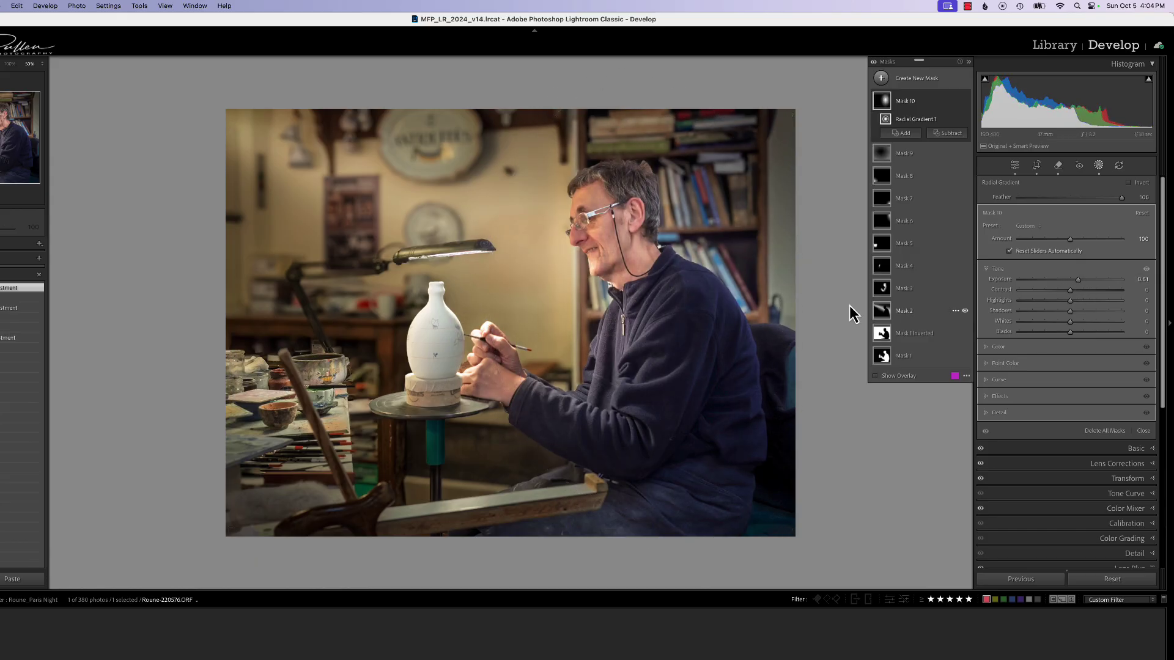
{"action": "mouse_move", "coordinate": [637, 295]}
{"action": "left_mouse_down"}
{"action": "mouse_move", "coordinate": [652, 418]}
{"action": "mouse_move", "coordinate": [644, 297]}
{"action": "left_mouse_up"}
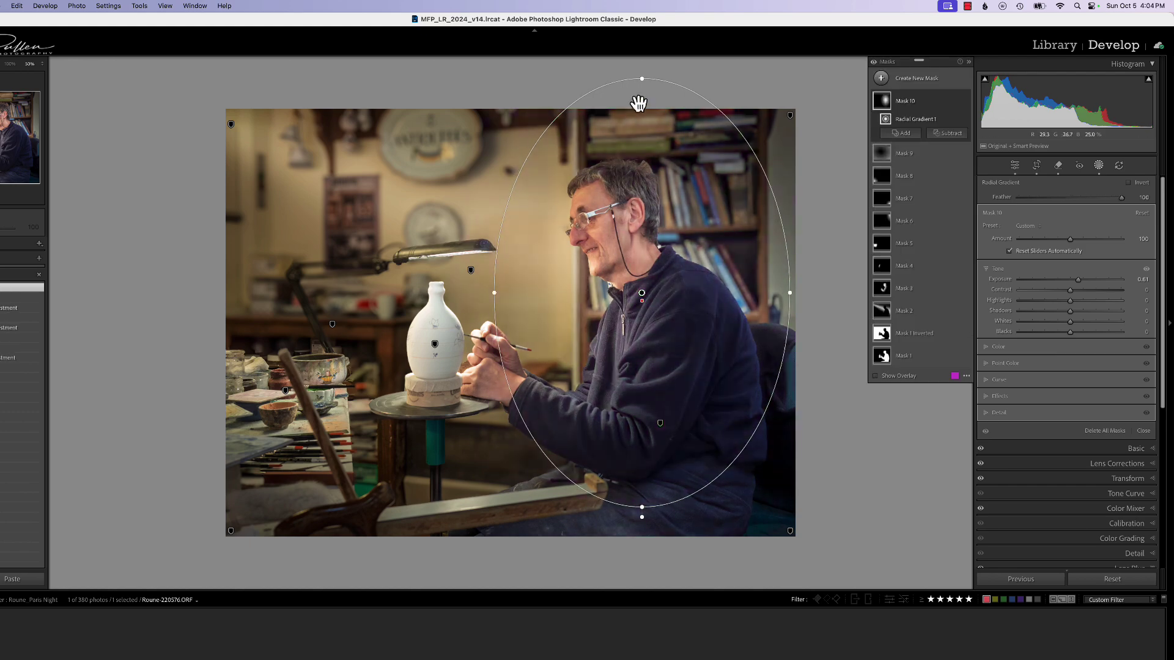
{"action": "left_click_drag", "start_coordinate": [640, 74], "coordinate": [595, 80]}
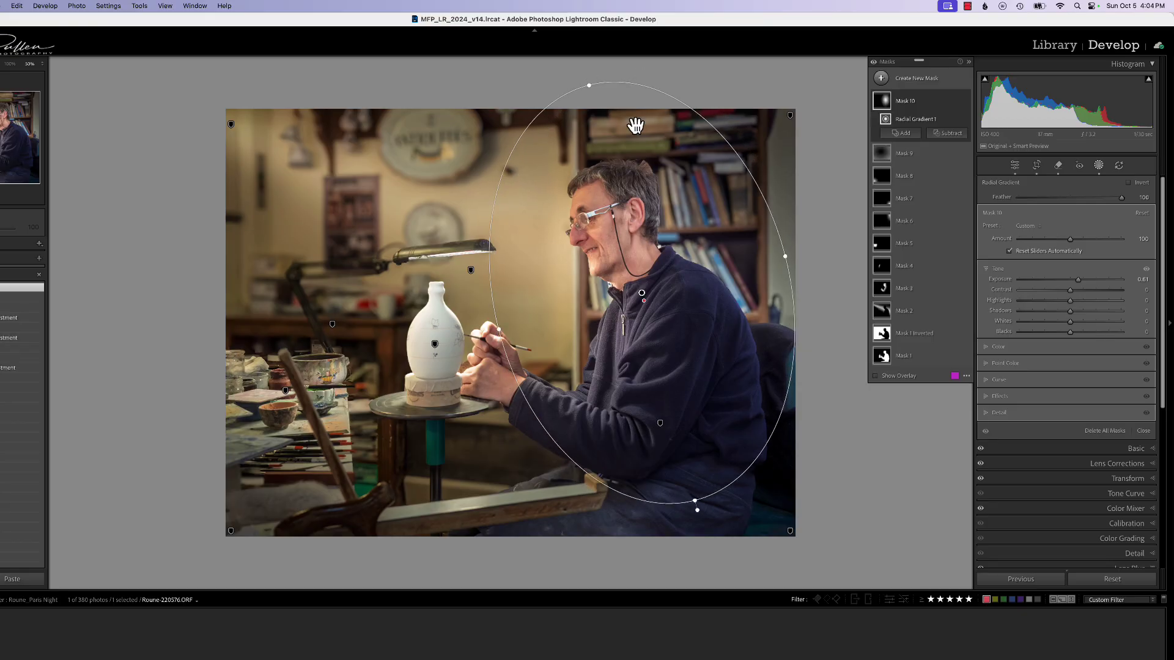
{"action": "left_click_drag", "start_coordinate": [643, 298], "coordinate": [641, 306]}
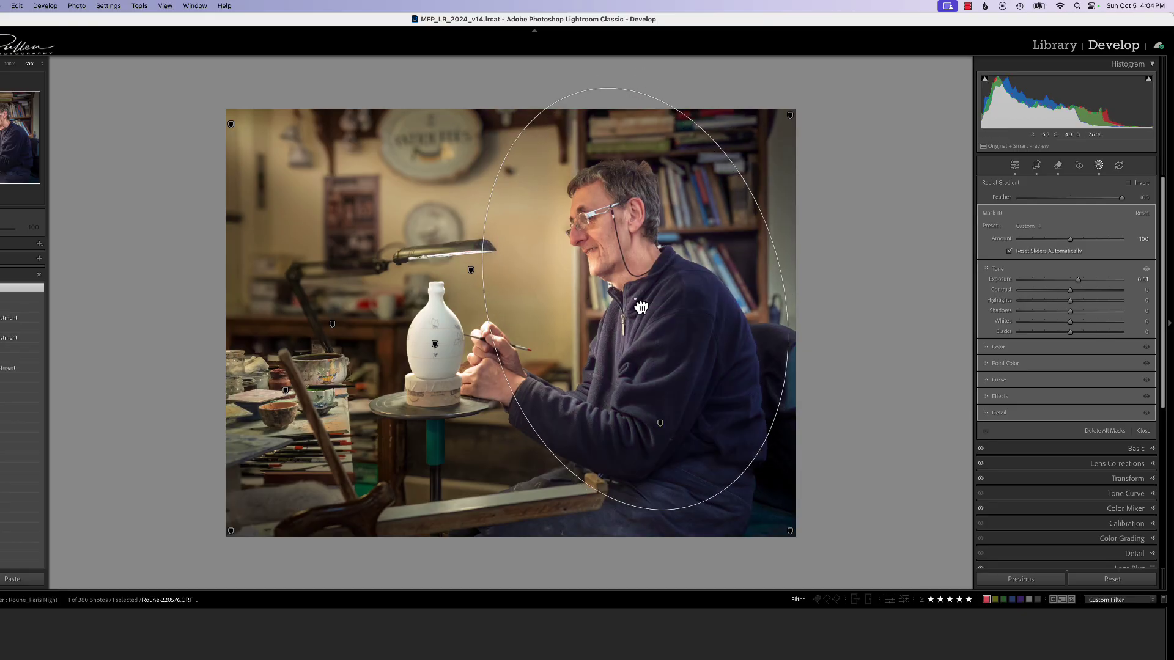
Lift the left table with a small radial gradient, raising exposure and shadows
{"action": "left_click", "coordinate": [881, 78]}
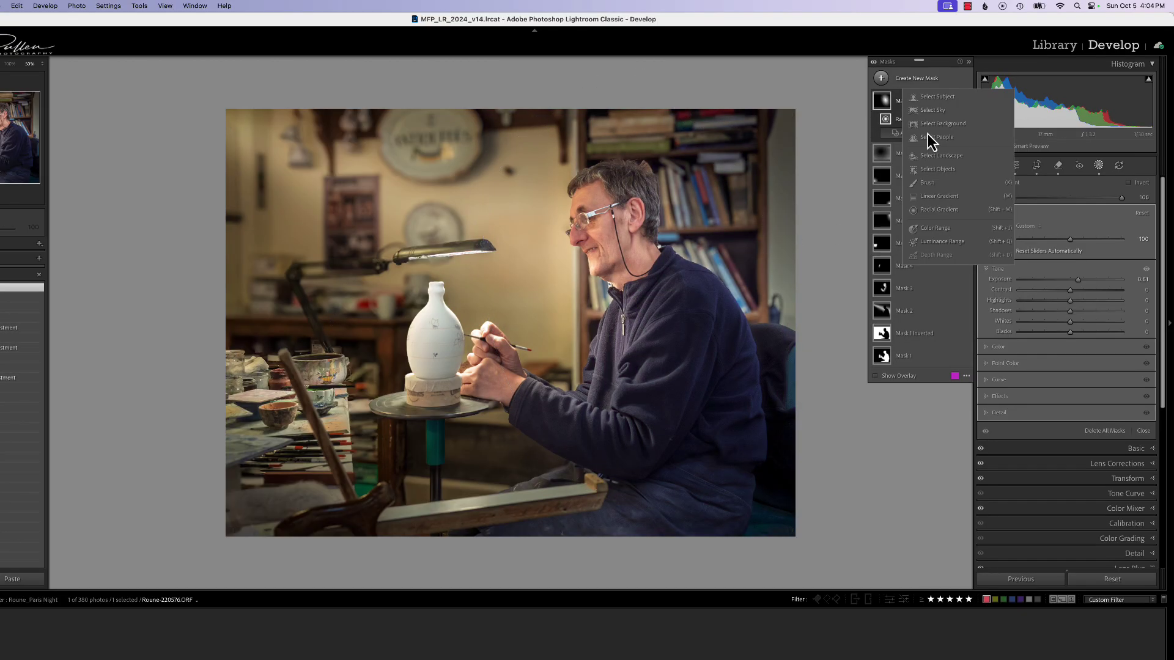
{"action": "left_click", "coordinate": [930, 211]}
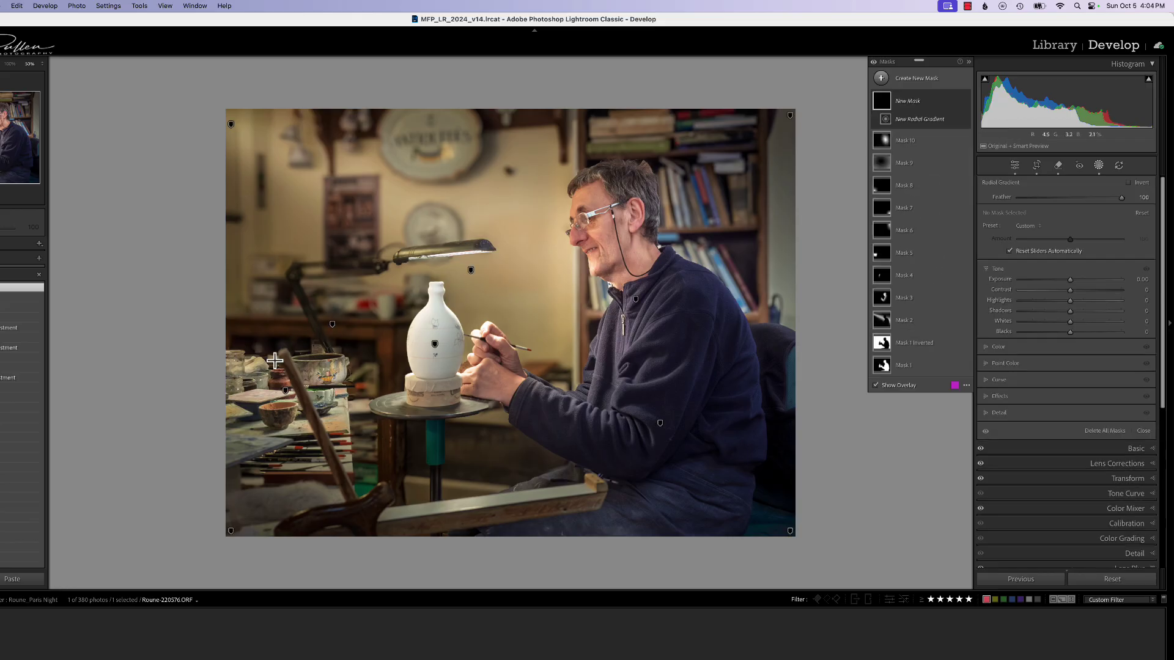
{"action": "left_click_drag", "start_coordinate": [268, 376], "coordinate": [342, 451]}
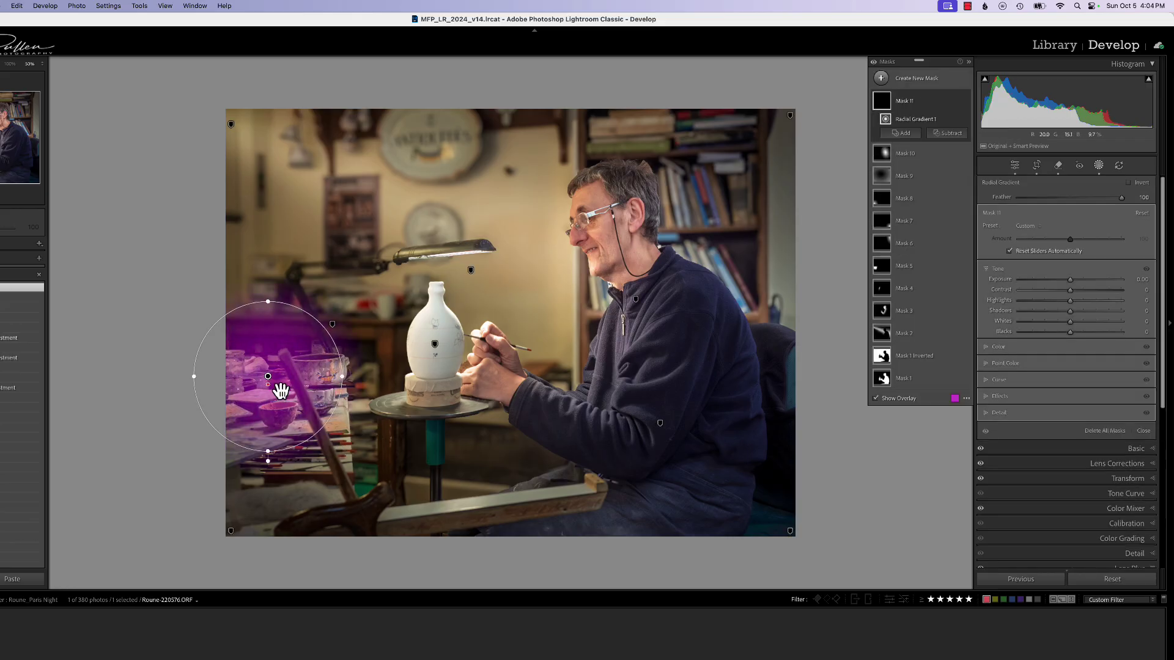
{"action": "left_click_drag", "start_coordinate": [271, 383], "coordinate": [281, 398]}
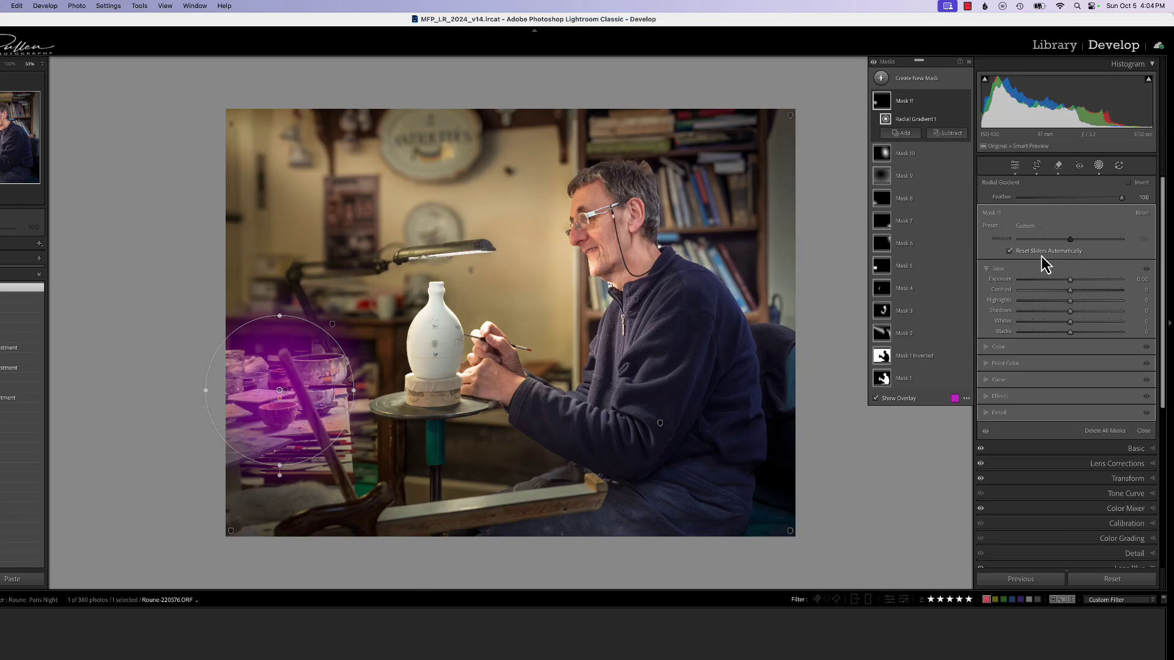
{"action": "left_click_drag", "start_coordinate": [1071, 281], "coordinate": [1069, 314]}
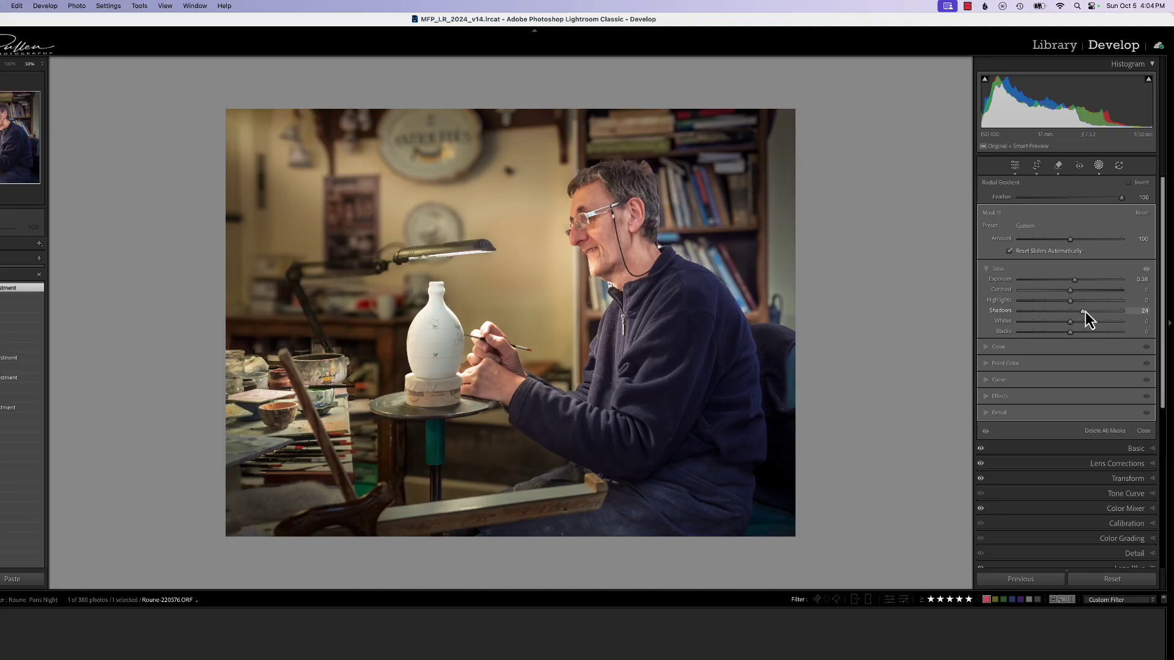
{"action": "left_click_drag", "start_coordinate": [1090, 310], "coordinate": [1089, 310]}
Set the edge vignette mask to highlights 19 and shadows 14, then view Before
{"action": "left_click", "coordinate": [885, 183]}
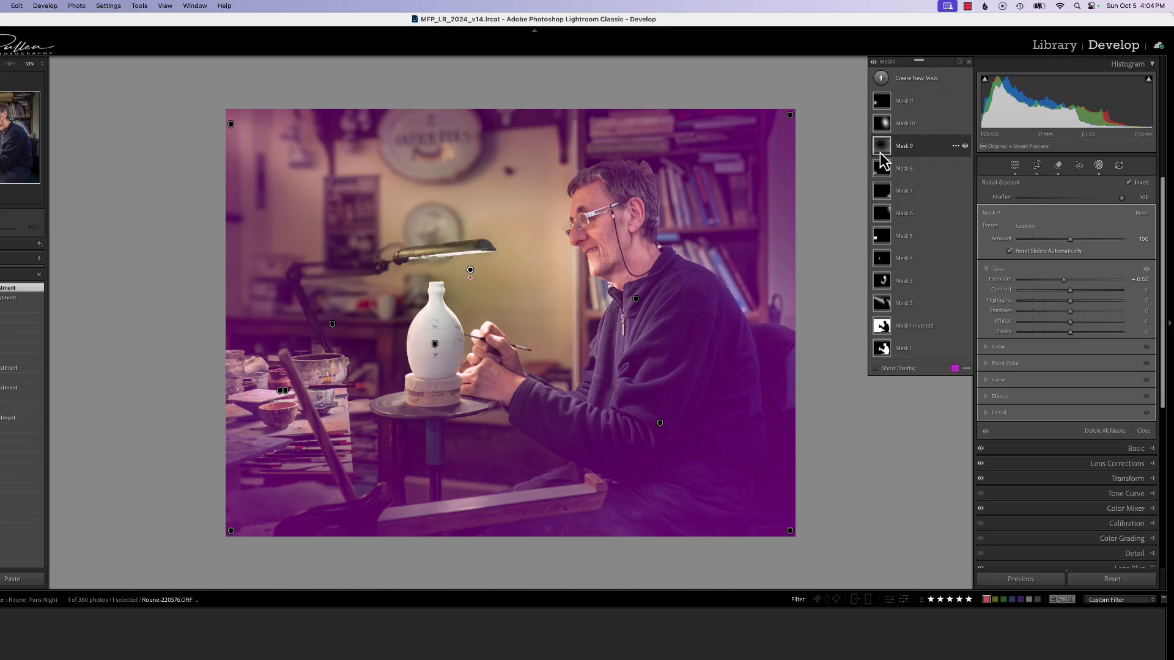
{"action": "mouse_move", "coordinate": [881, 149]}
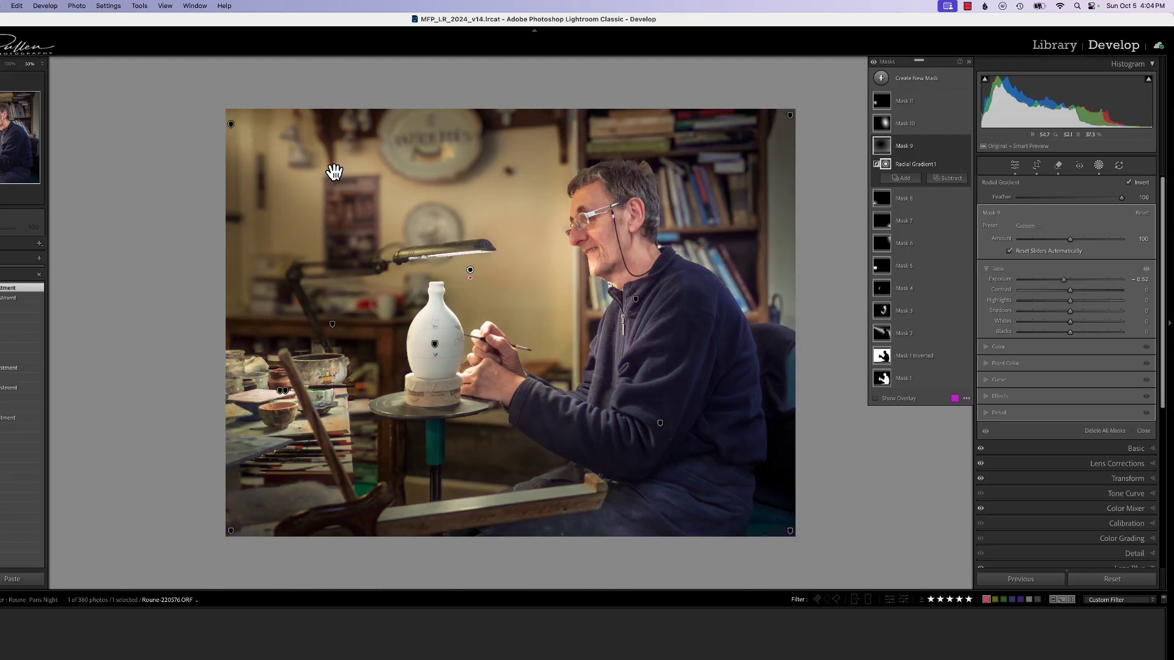
{"action": "left_click_drag", "start_coordinate": [1069, 301], "coordinate": [1073, 327]}
{"action": "left_click_drag", "start_coordinate": [1110, 313], "coordinate": [1081, 302]}
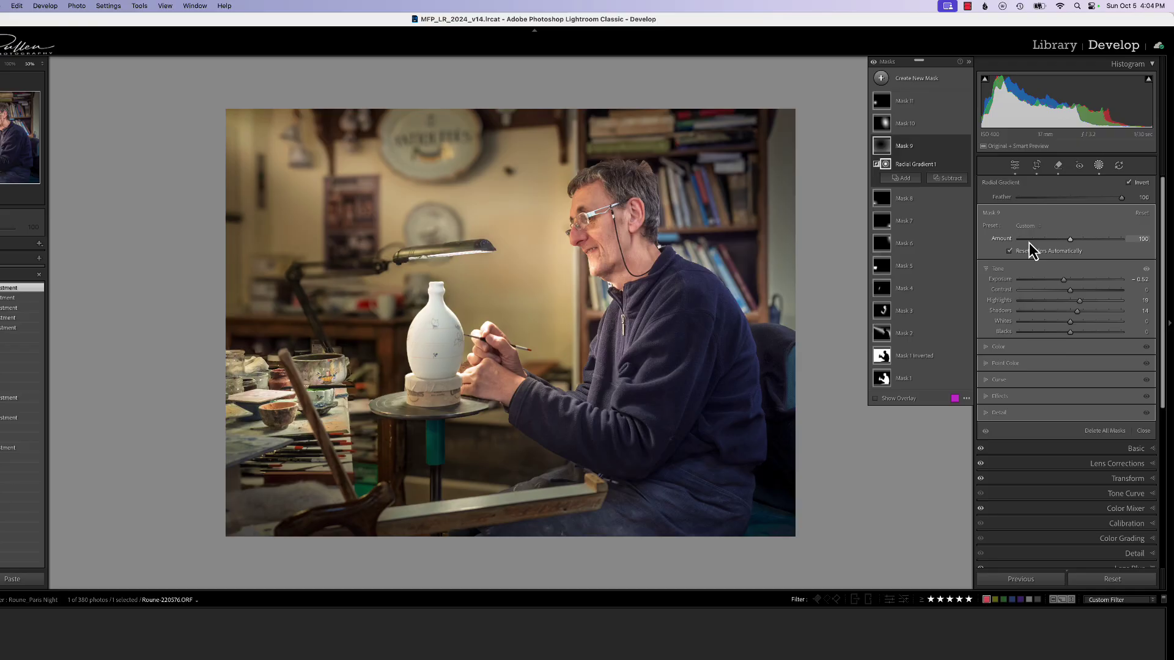
{"action": "key", "text": "backslash"}
{"action": "key", "text": "backslash"}
{"action": "key", "text": "backslash"}
{"action": "key", "text": "backslash"}
{"action": "left_click", "coordinate": [874, 63]}
{"action": "left_click", "coordinate": [874, 63]}
{"action": "left_click", "coordinate": [875, 64]}
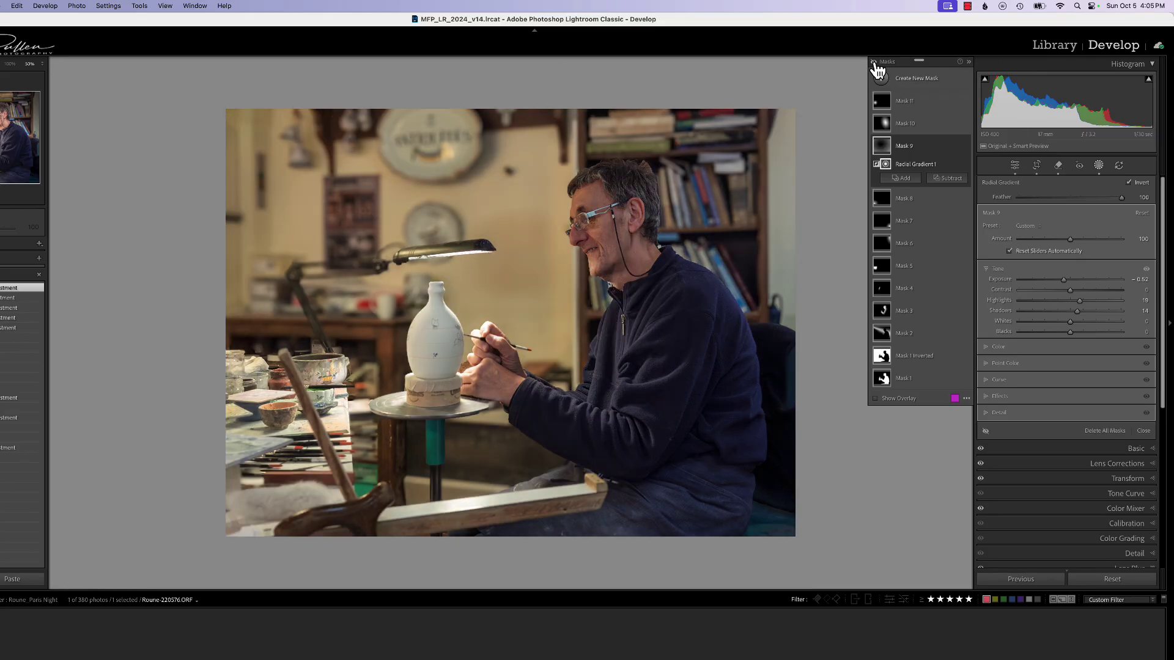
{"action": "left_click", "coordinate": [874, 63]}
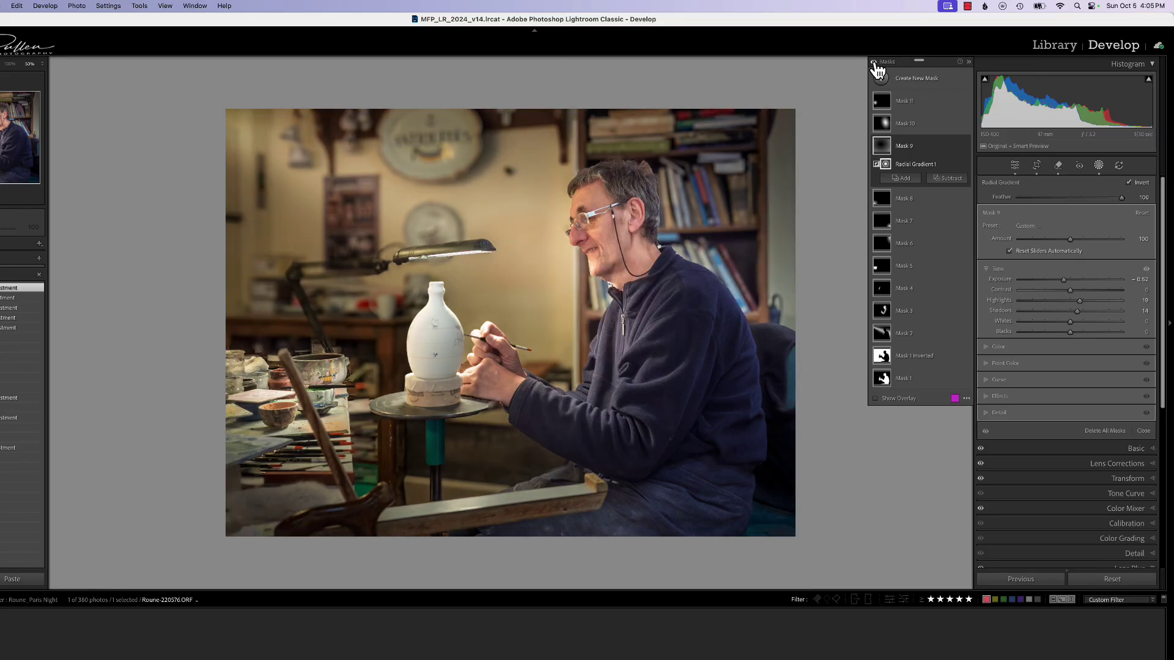
{"action": "left_click", "coordinate": [875, 63]}
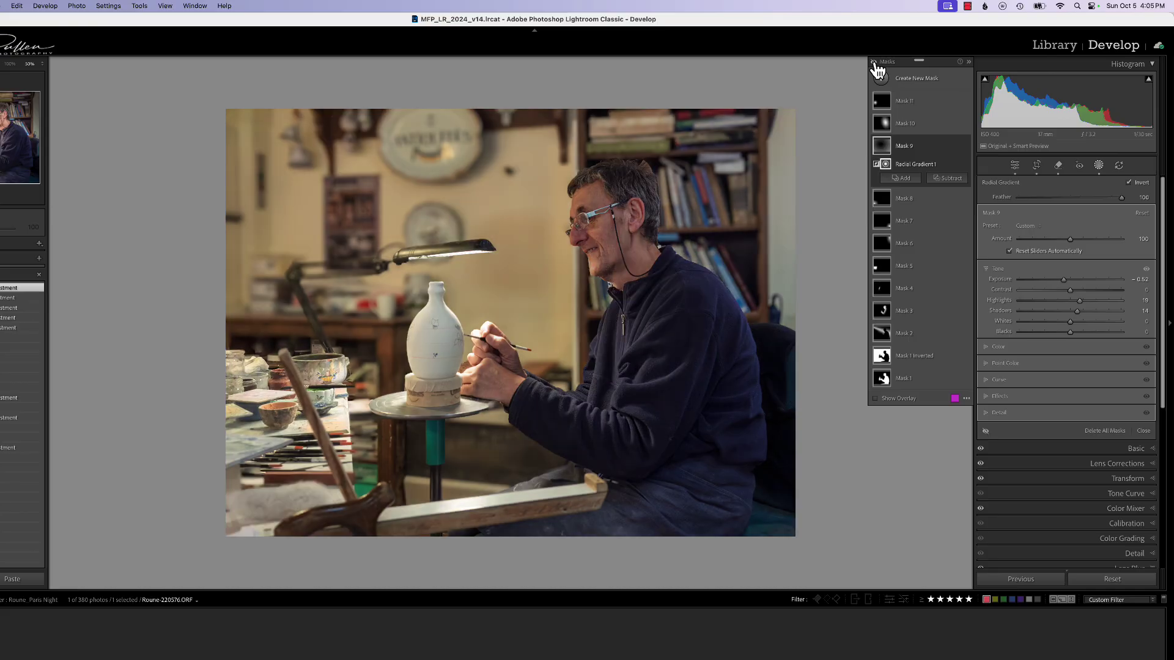
{"action": "left_click", "coordinate": [874, 64]}
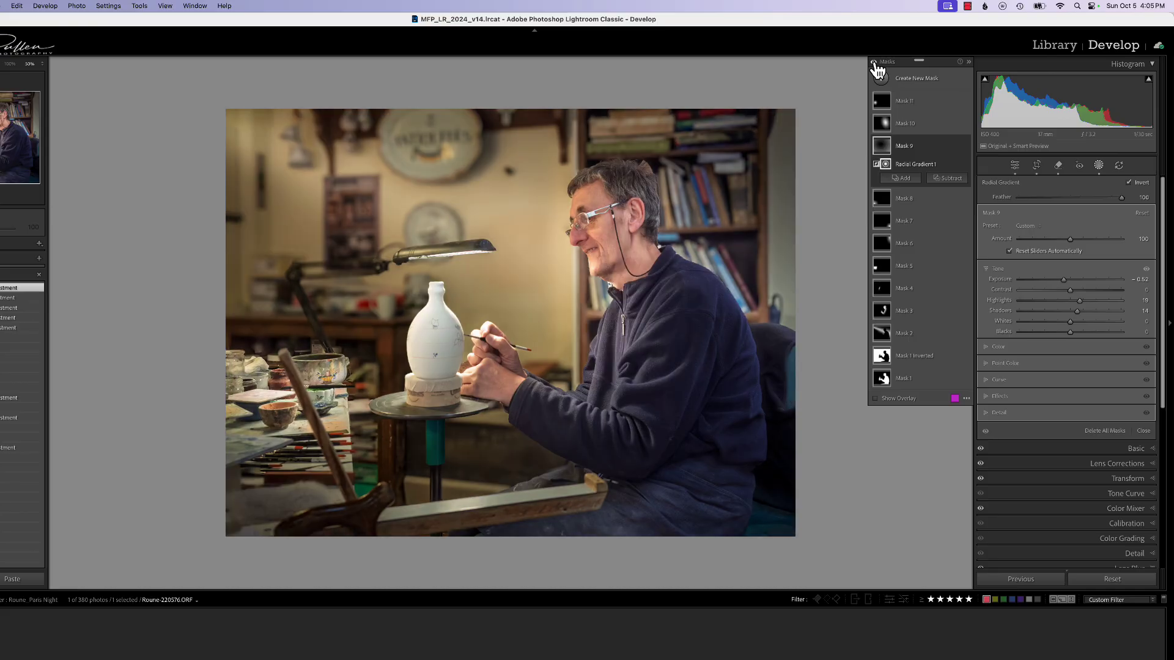